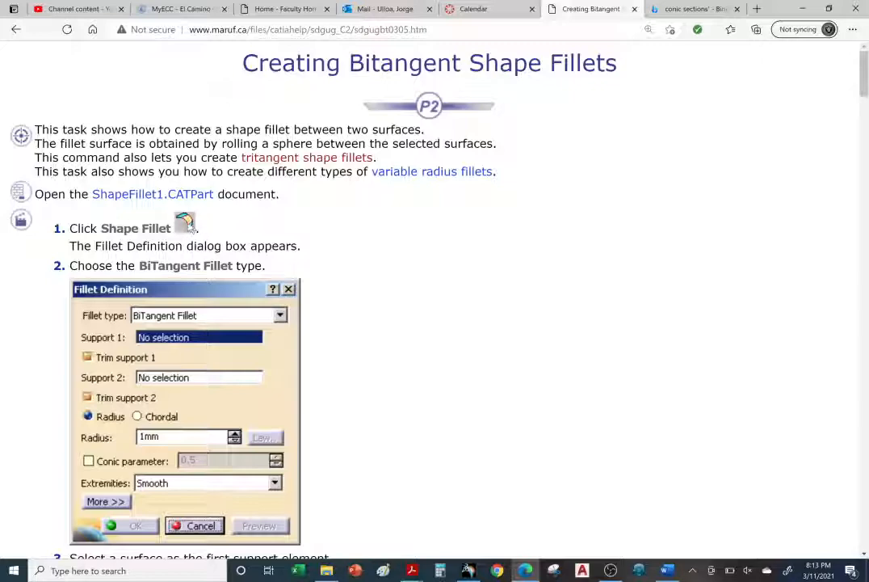
Switch to the PowerPoint Presentation PDF, examine the TOOLBARS page, and return to the bitangent shape fillets help page.
{"action": "mouse_move", "coordinate": [412, 570]}
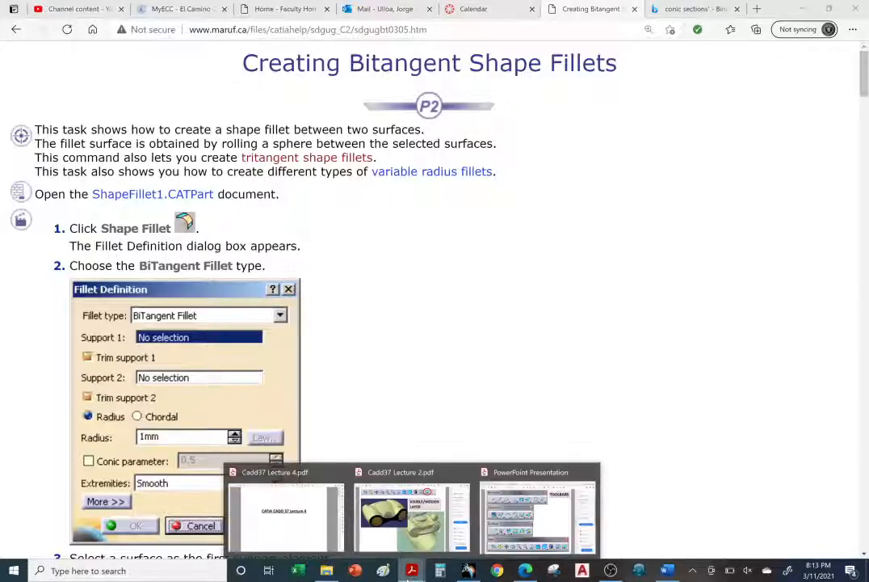
{"action": "left_click", "coordinate": [538, 517]}
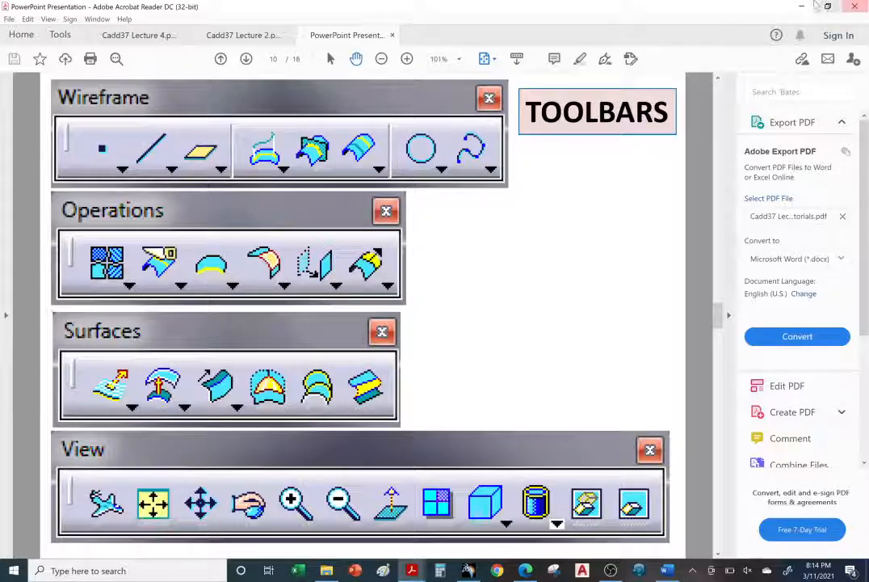
{"action": "key", "text": "alt+Tab"}
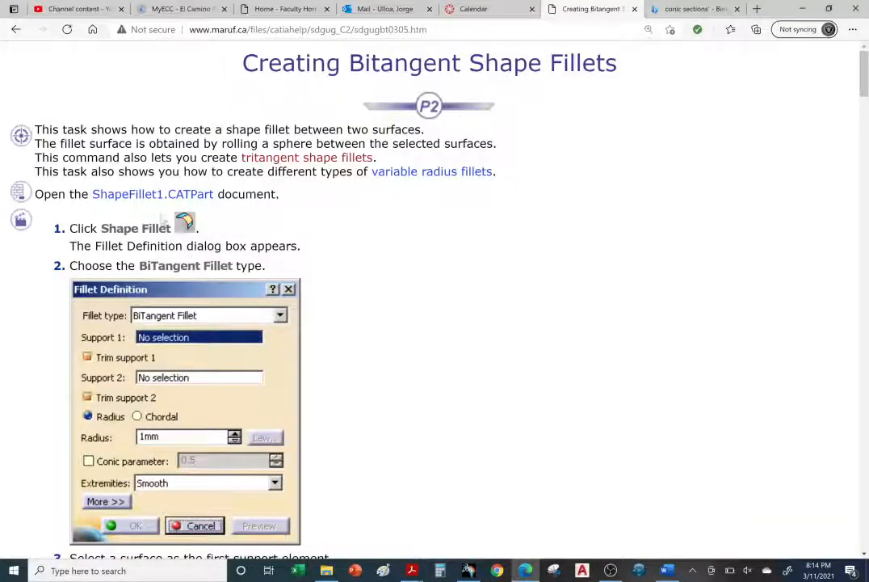
Download the ShapeFillet1.CATPart document linked on the help page and open it in CATIA.
{"action": "left_click", "coordinate": [154, 194]}
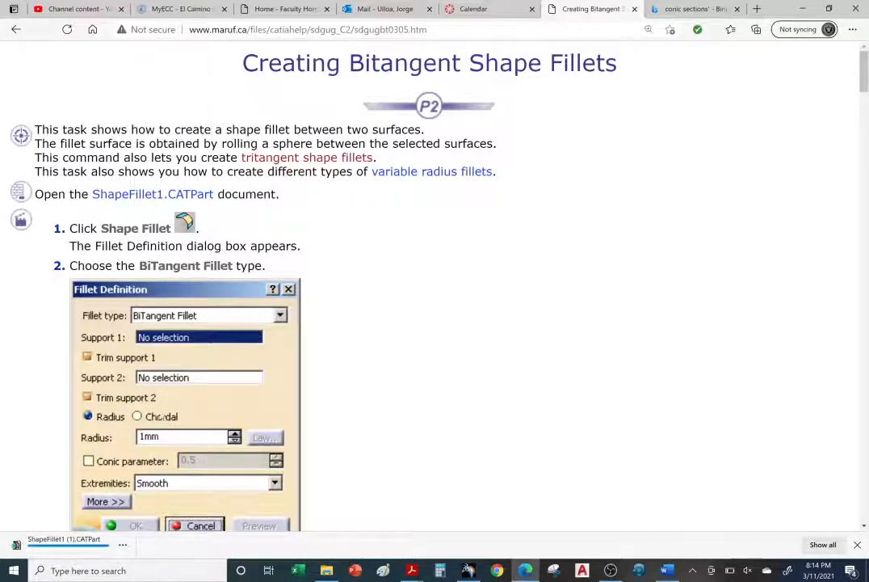
{"action": "left_click", "coordinate": [43, 549]}
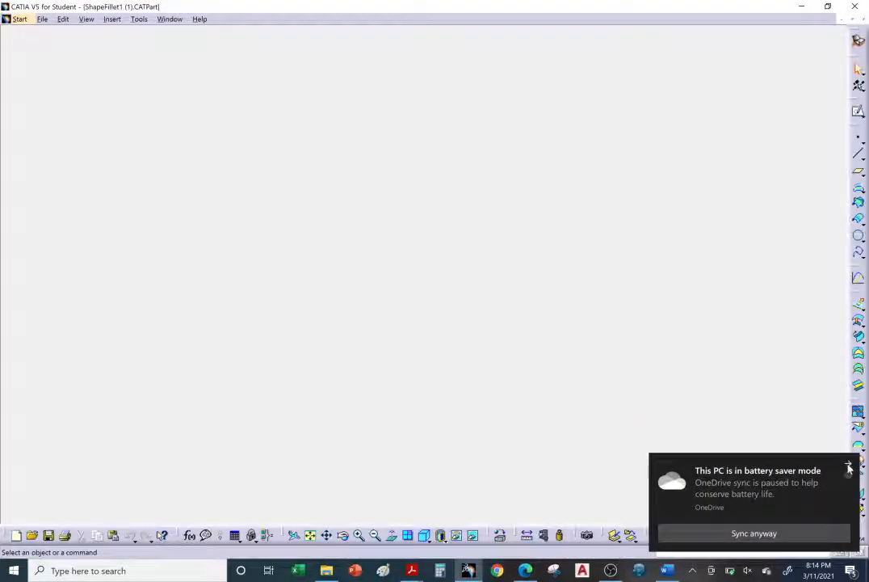
{"action": "left_click", "coordinate": [849, 468]}
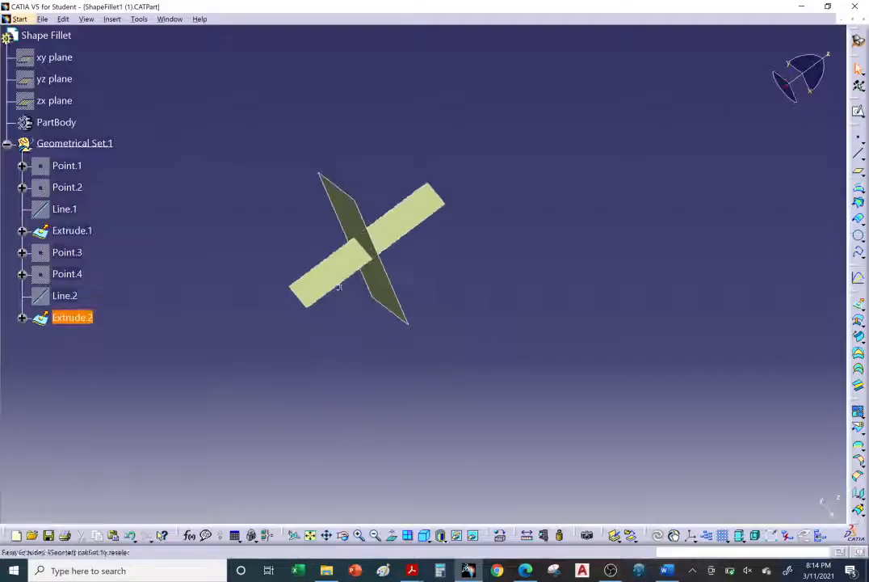
{"action": "mouse_move", "coordinate": [339, 287]}
{"action": "middle_mouse_down"}
{"action": "mouse_move", "coordinate": [383, 275]}
{"action": "mouse_move", "coordinate": [410, 297]}
{"action": "mouse_move", "coordinate": [359, 296]}
{"action": "mouse_move", "coordinate": [337, 278]}
{"action": "middle_mouse_up"}
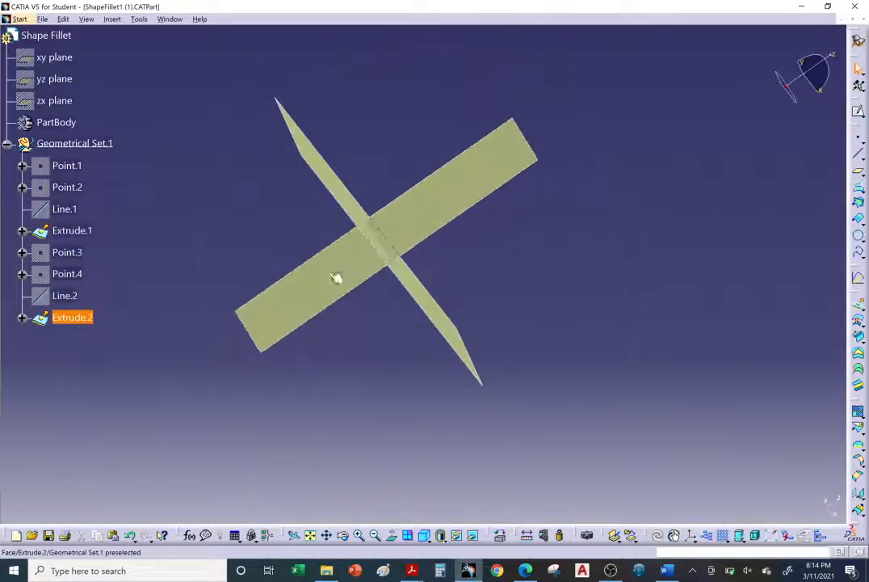
{"action": "middle_click_drag", "start_coordinate": [406, 275], "coordinate": [518, 317]}
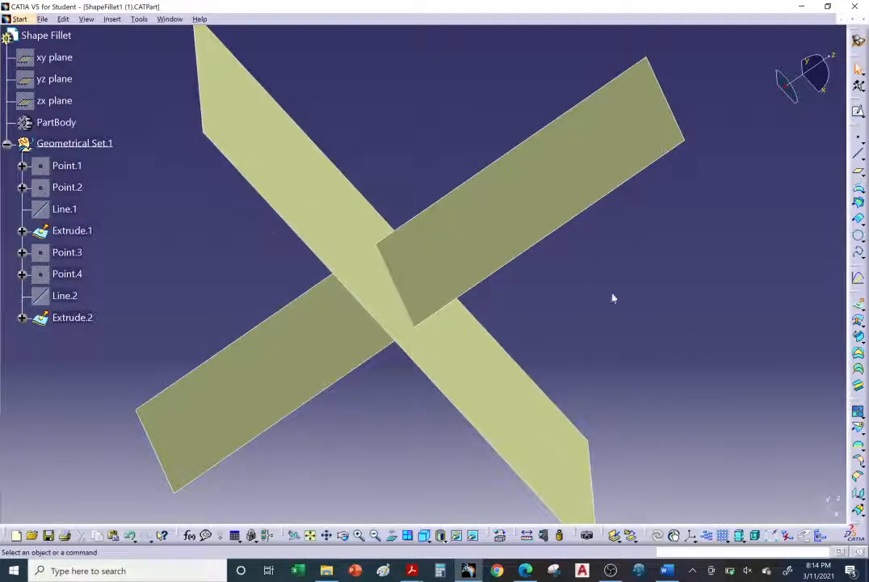
{"action": "middle_click_drag", "start_coordinate": [638, 327], "coordinate": [632, 320]}
Start a BiTangent shape fillet with Extrude.2 as the first support and Extrude.1 as the second.
{"action": "left_click", "coordinate": [858, 475]}
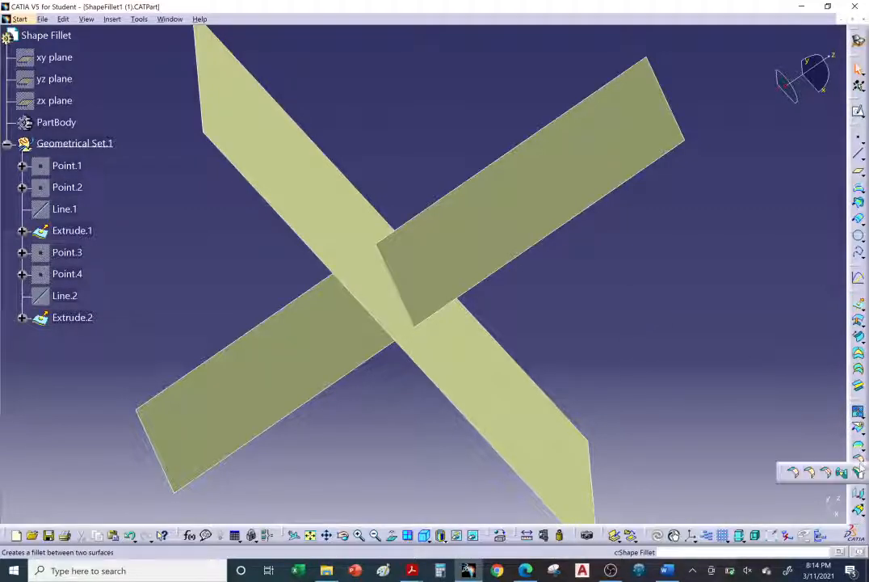
{"action": "left_click", "coordinate": [795, 475]}
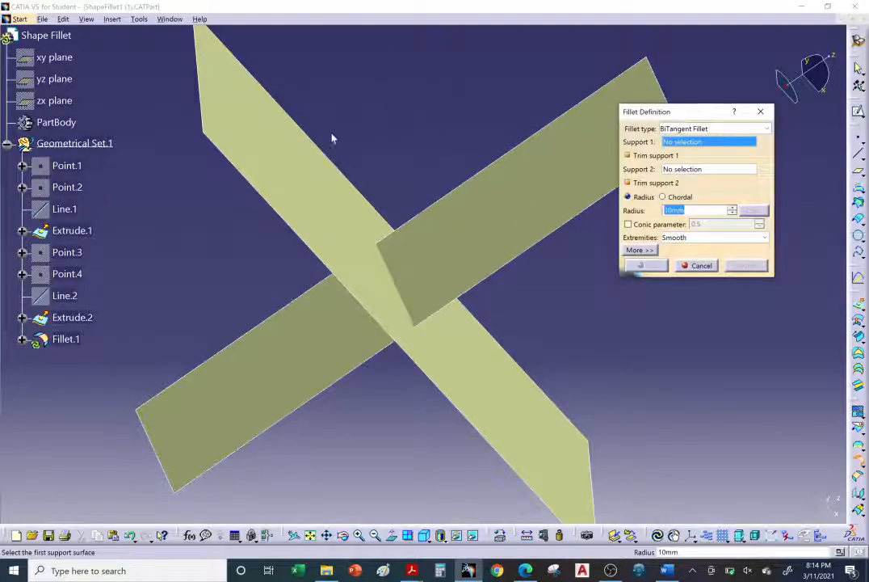
{"action": "middle_click_drag", "start_coordinate": [331, 139], "coordinate": [392, 208]}
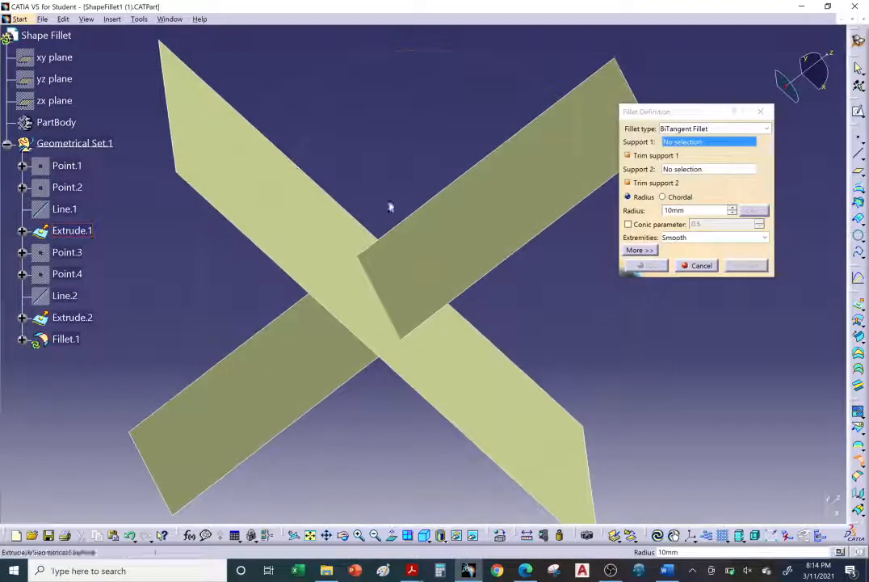
{"action": "left_click", "coordinate": [481, 228]}
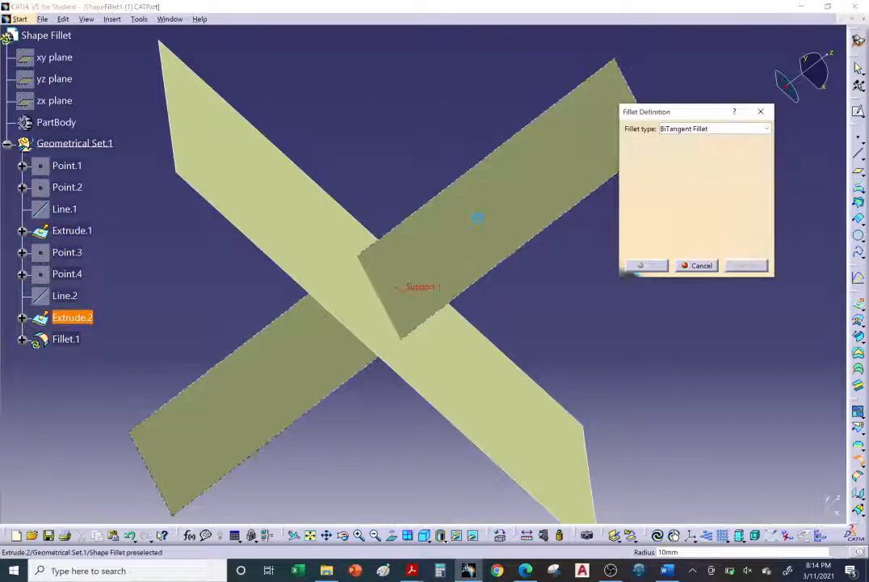
{"action": "left_click", "coordinate": [324, 229]}
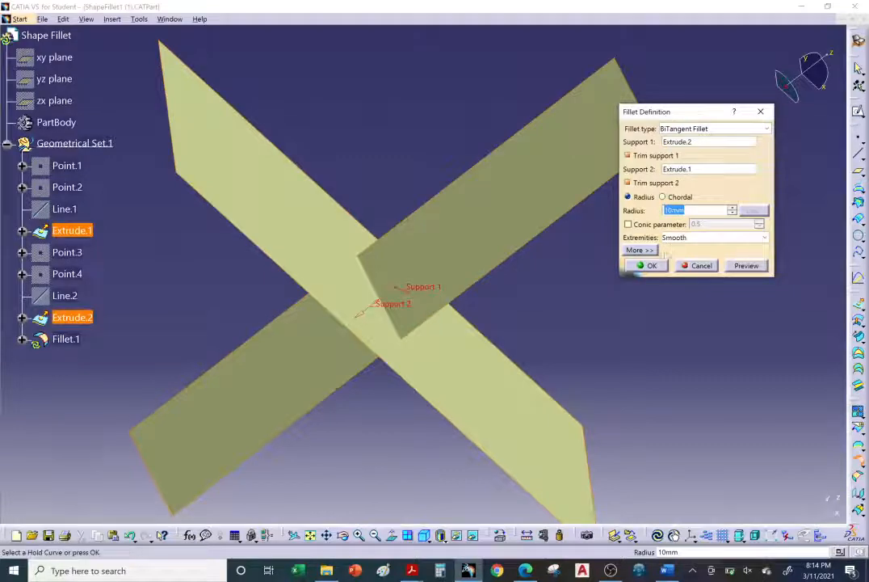
{"action": "middle_click_drag", "start_coordinate": [438, 329], "coordinate": [421, 264]}
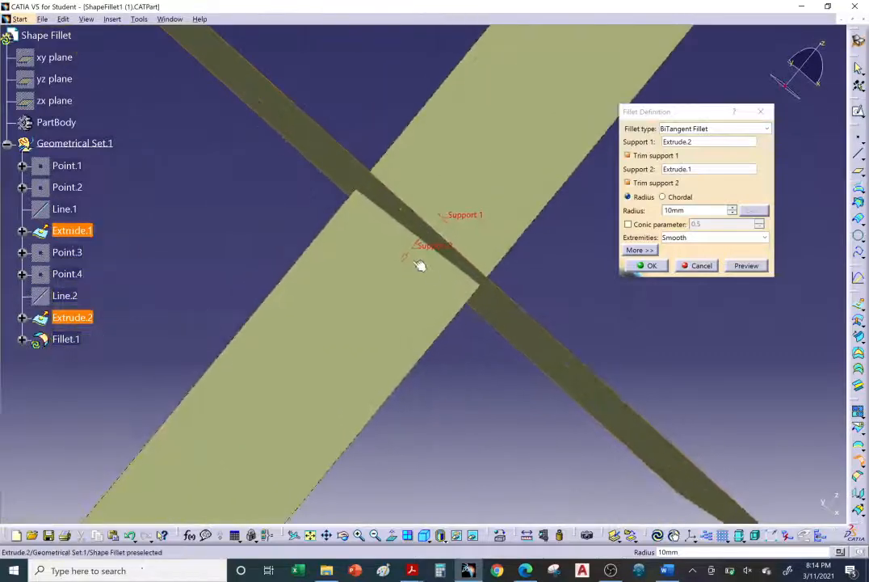
Set the ambient light intensity to 0.41 in the light sources and raise the display brightness.
{"action": "left_click", "coordinate": [86, 18]}
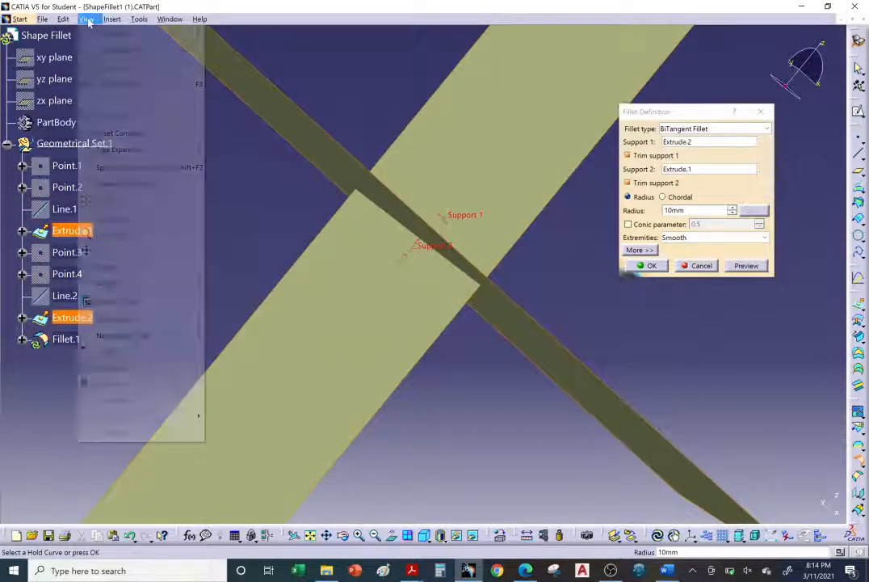
{"action": "left_click", "coordinate": [110, 352]}
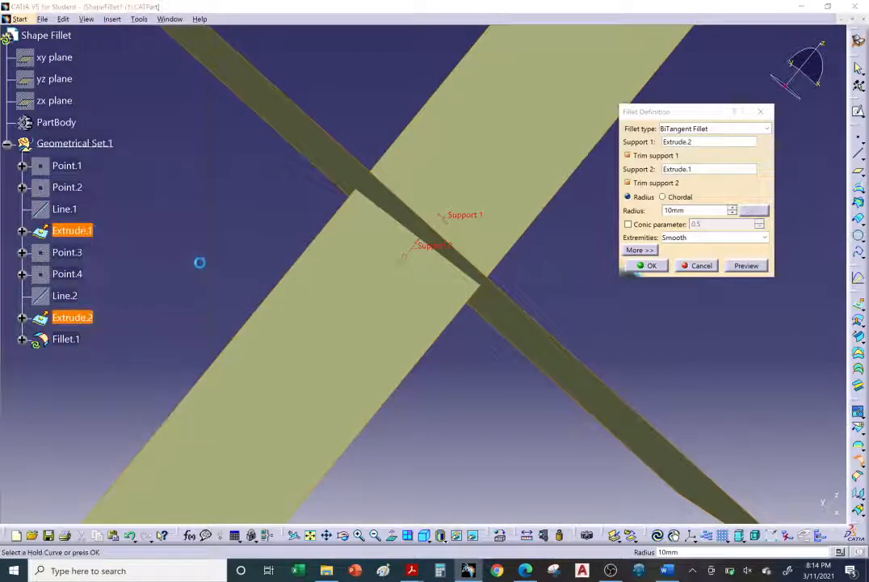
{"action": "left_click_drag", "start_coordinate": [252, 452], "coordinate": [259, 453]}
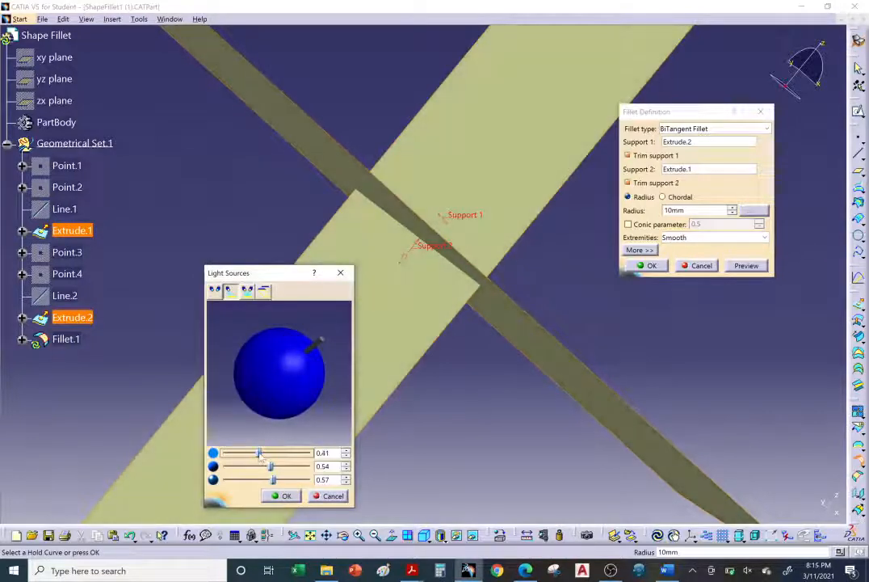
{"action": "left_click", "coordinate": [285, 495]}
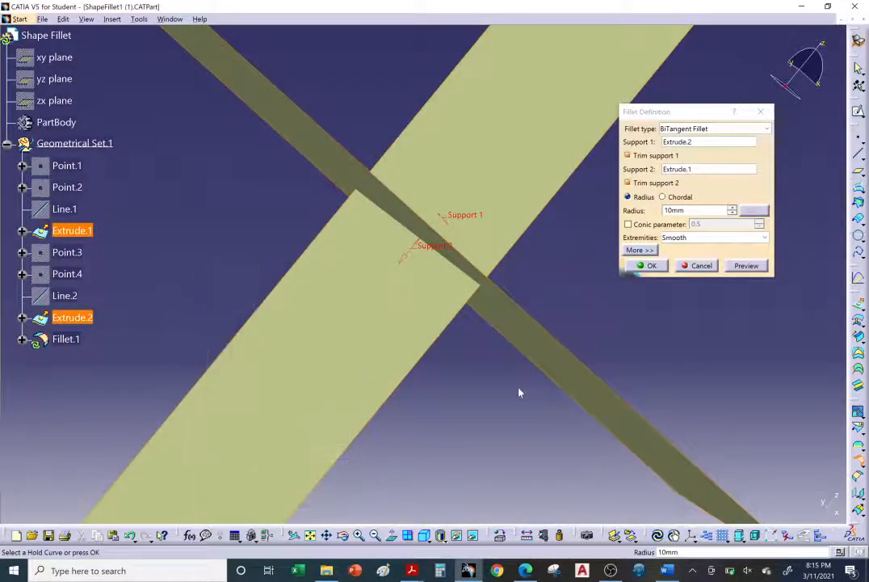
{"action": "key", "text": "XF86MonBrightnessUp"}
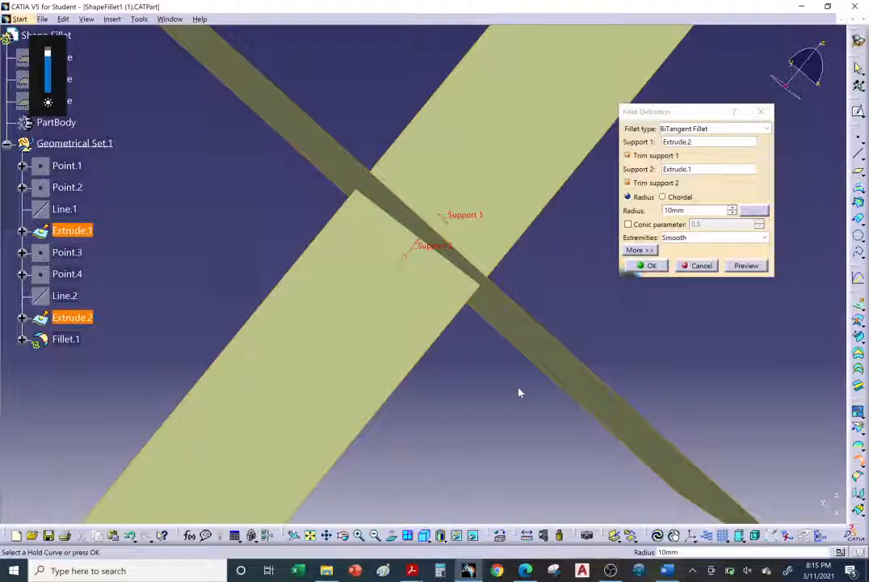
Inspect the direction arrows on the two supports and preview the bitangent fillet with a 10 mm radius.
{"action": "middle_click_drag", "start_coordinate": [491, 337], "coordinate": [449, 271]}
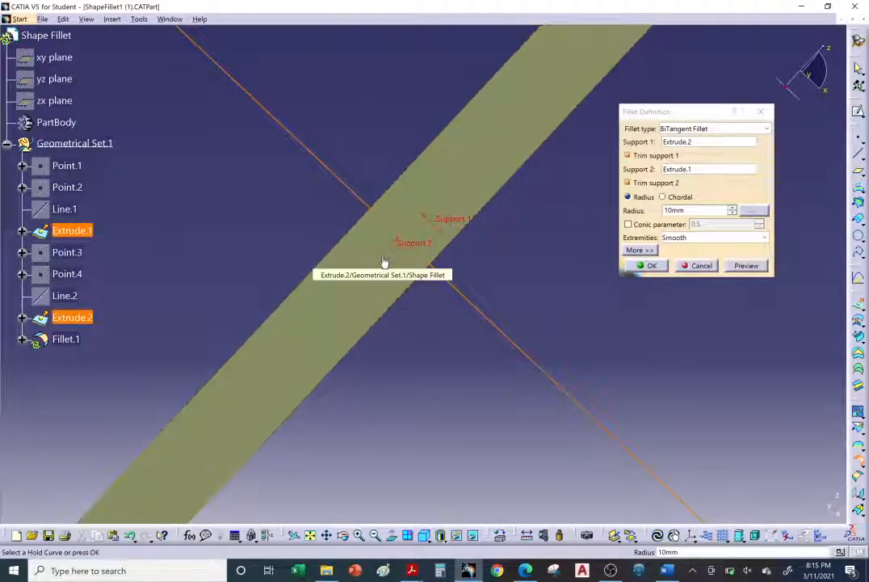
{"action": "middle_click_drag", "start_coordinate": [443, 324], "coordinate": [410, 282]}
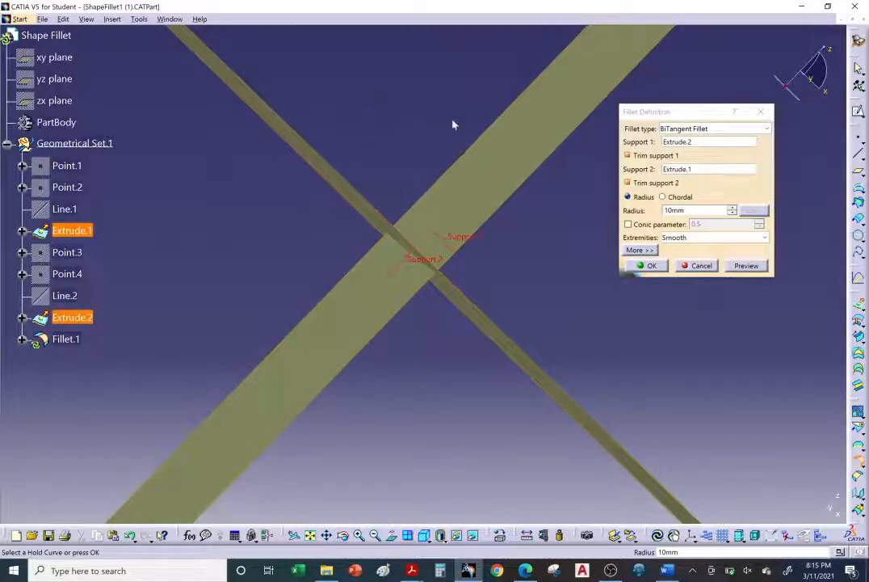
{"action": "middle_click_drag", "start_coordinate": [318, 185], "coordinate": [397, 173]}
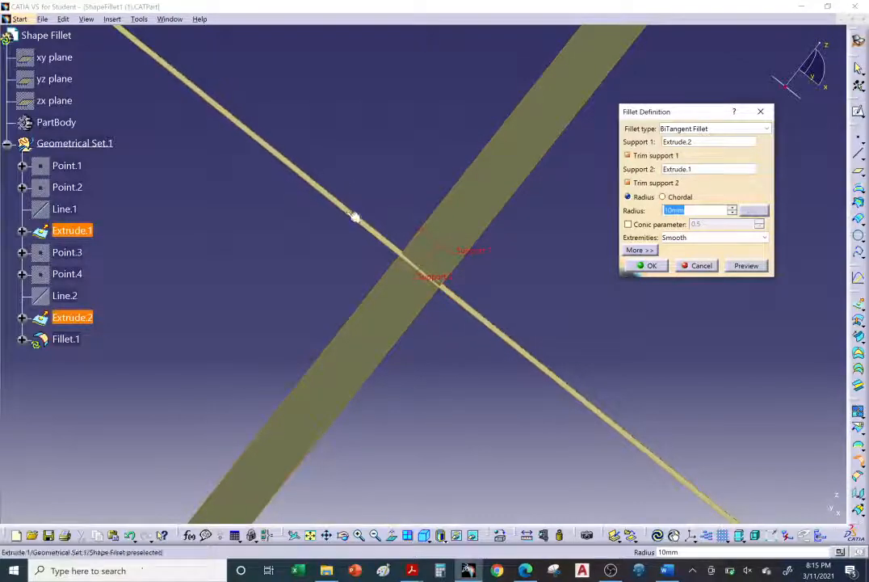
{"action": "left_click", "coordinate": [737, 269]}
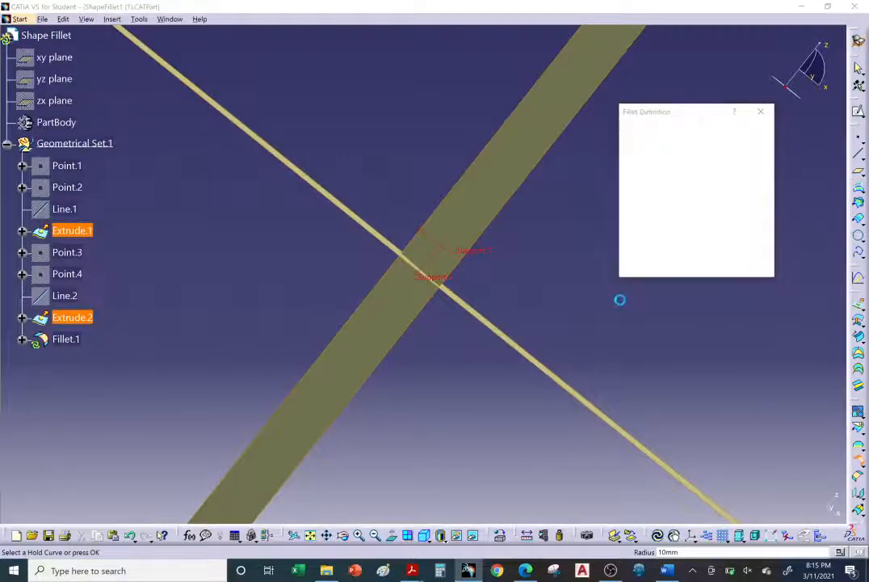
{"action": "middle_click_drag", "start_coordinate": [377, 265], "coordinate": [366, 259]}
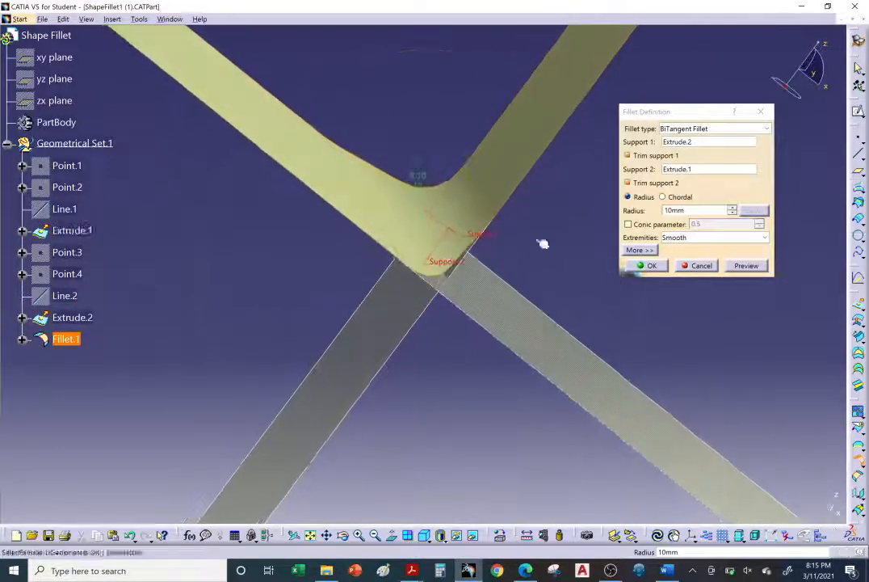
Set the fillet radius to 20 mm, preview the result, and create the fillet between the two surfaces.
{"action": "left_click", "coordinate": [732, 207]}
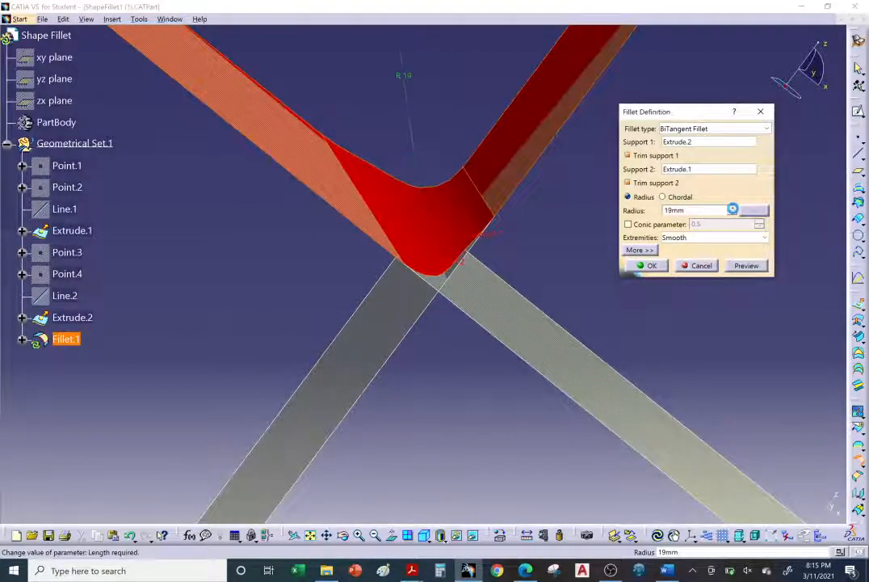
{"action": "left_click", "coordinate": [732, 207]}
{"action": "left_click", "coordinate": [747, 266]}
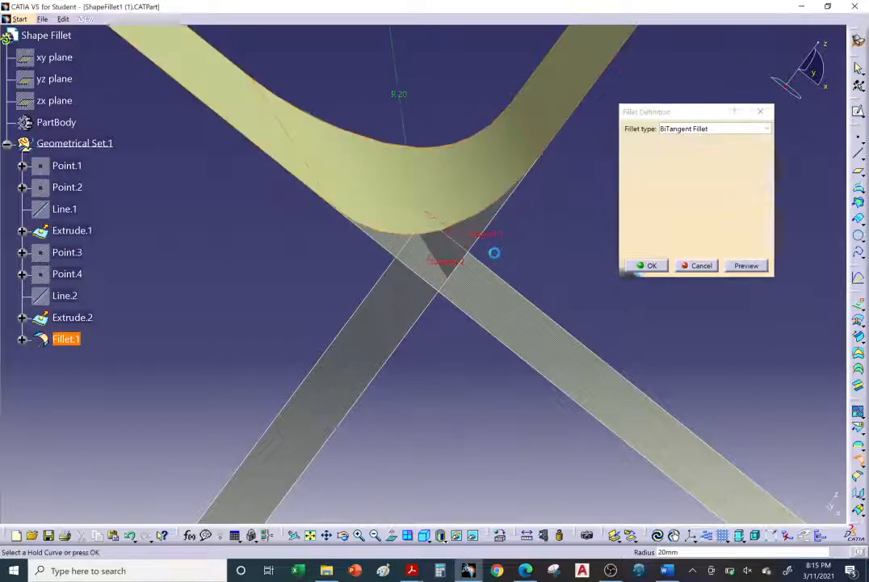
{"action": "middle_click_drag", "start_coordinate": [502, 314], "coordinate": [507, 258]}
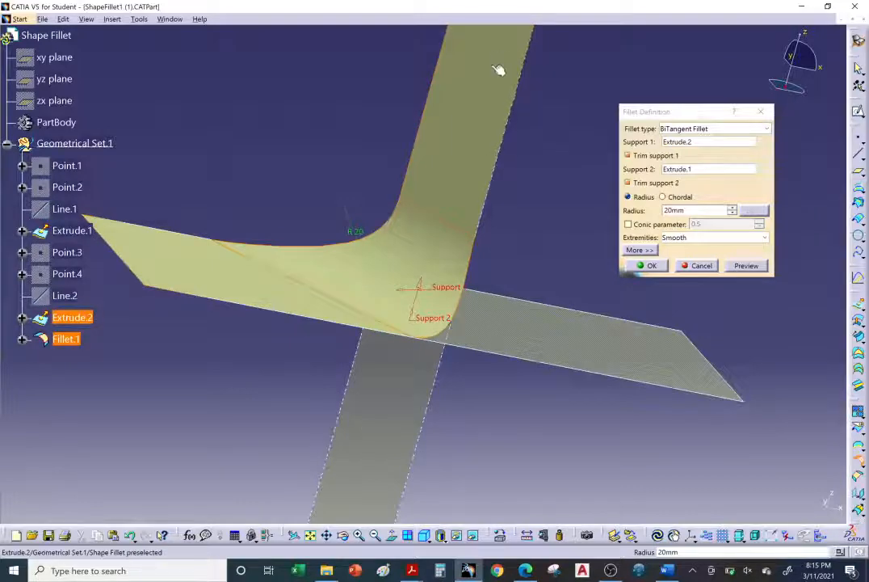
{"action": "left_click", "coordinate": [643, 269]}
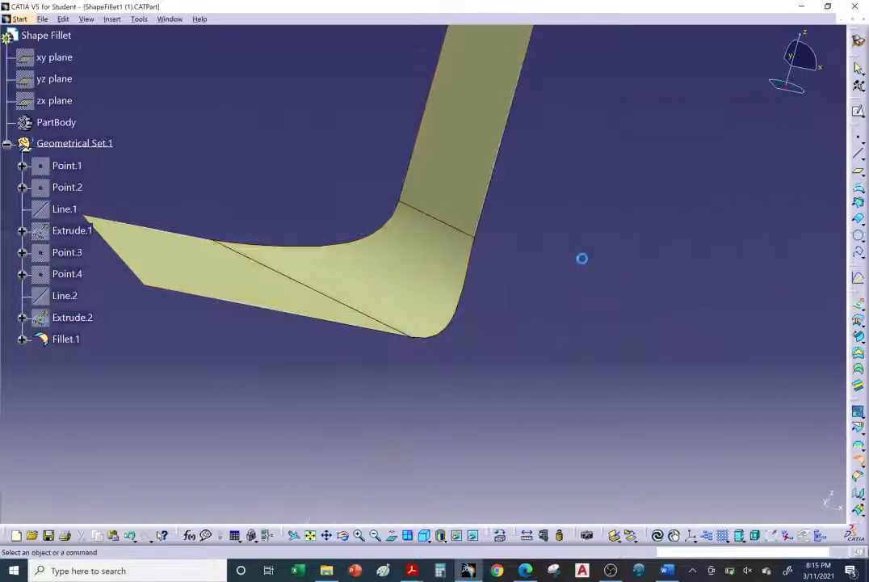
Edit Fillet.1 to turn off trimming for both supports, preview the result, and apply the change.
{"action": "middle_click_drag", "start_coordinate": [433, 352], "coordinate": [469, 333]}
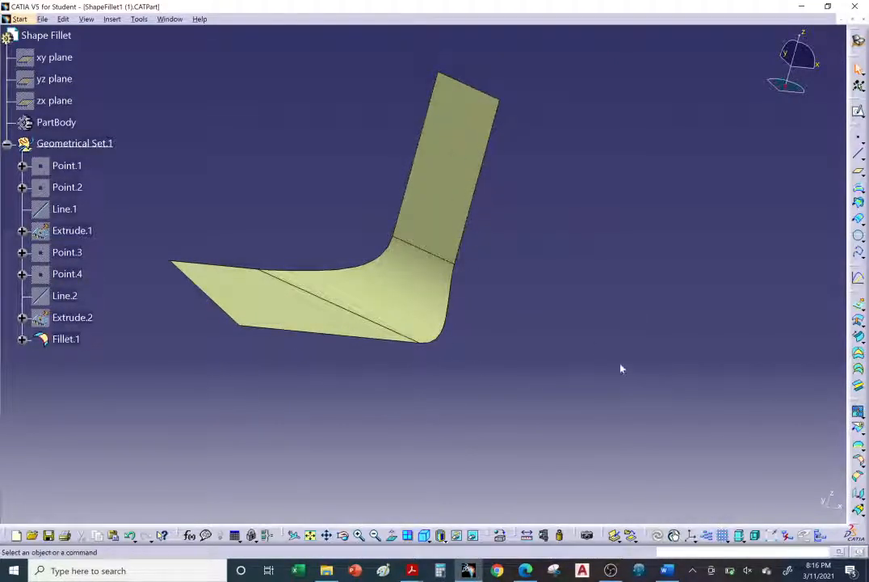
{"action": "double_click", "coordinate": [66, 339]}
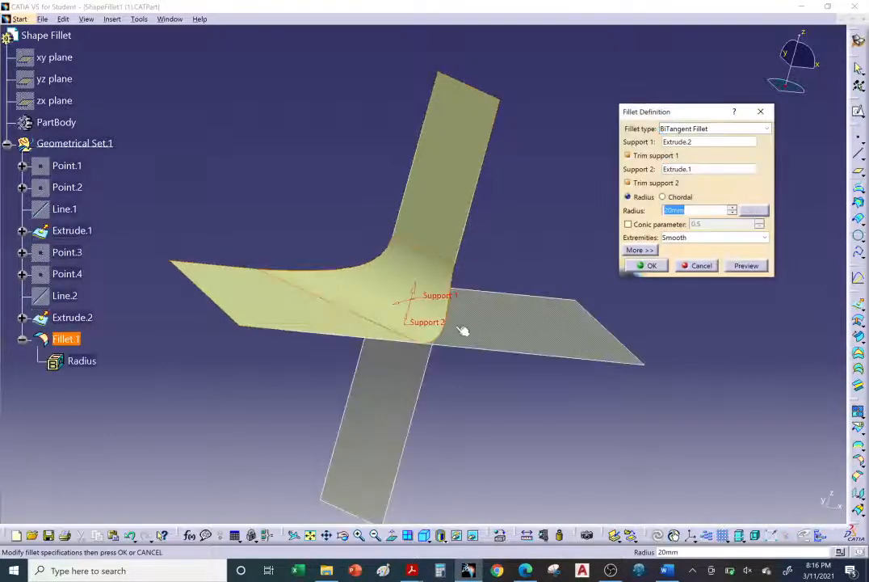
{"action": "left_click", "coordinate": [640, 155]}
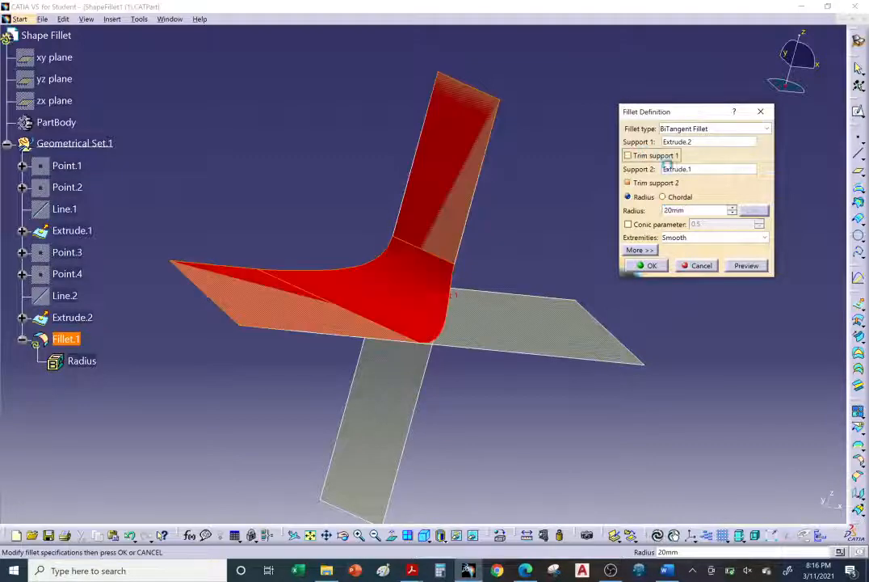
{"action": "left_click", "coordinate": [639, 185]}
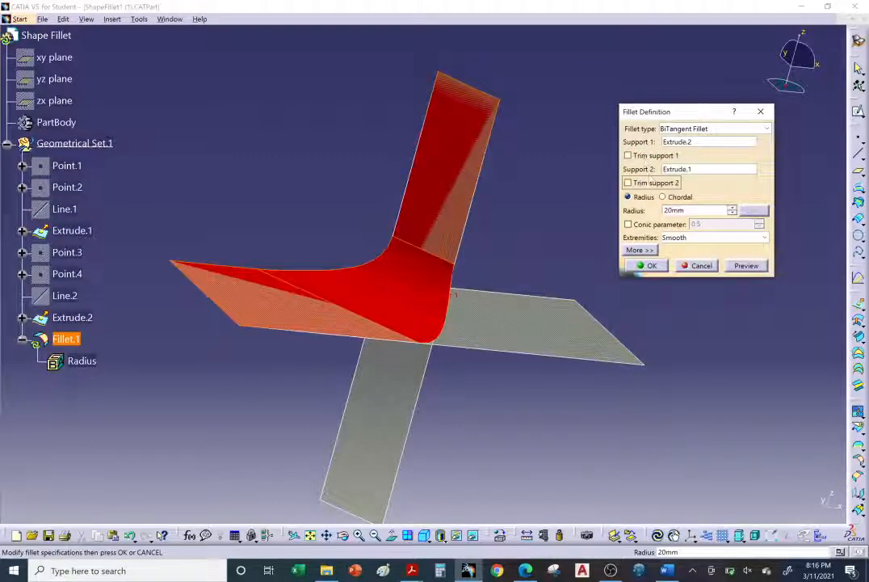
{"action": "left_click", "coordinate": [744, 266]}
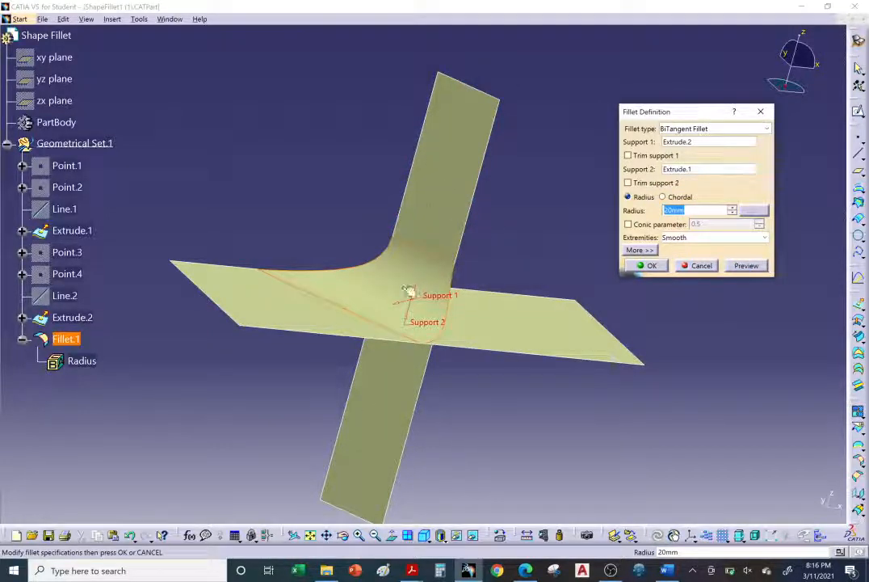
{"action": "left_click", "coordinate": [643, 266]}
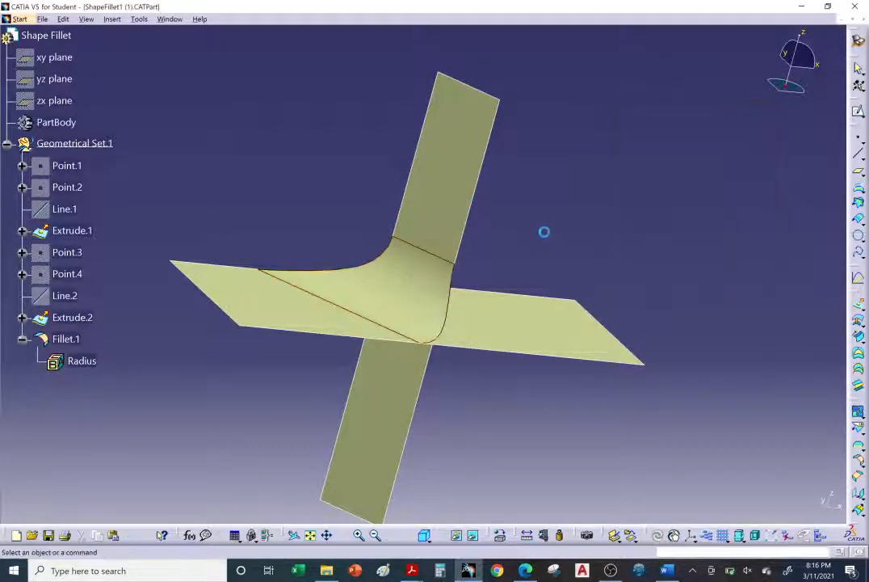
Edit Fillet.1 to trim both support 1 and support 2, and apply the change.
{"action": "left_click", "coordinate": [68, 339]}
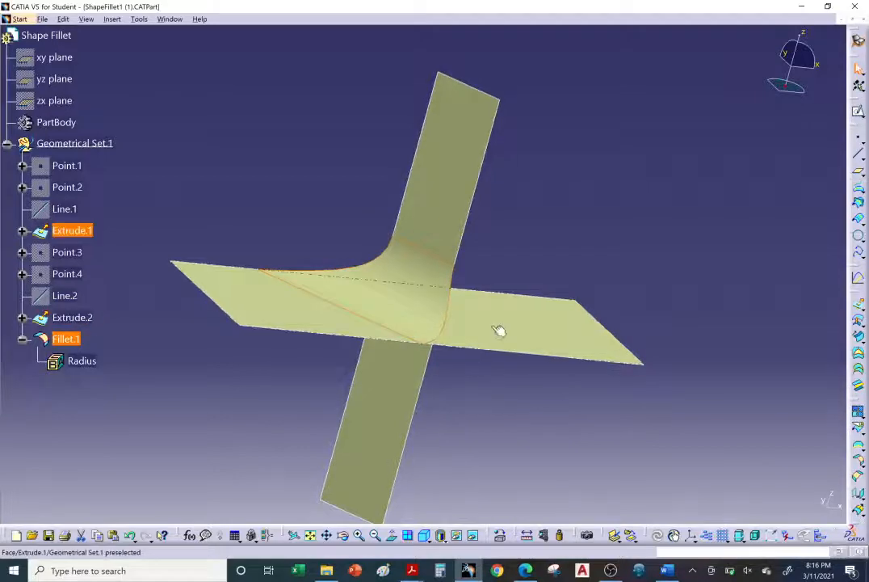
{"action": "double_click", "coordinate": [71, 340]}
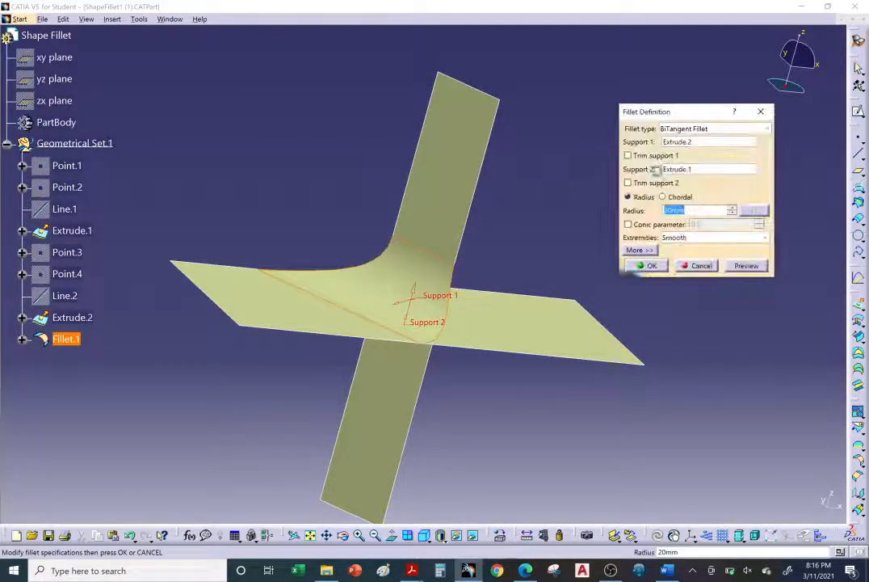
{"action": "left_click", "coordinate": [649, 159]}
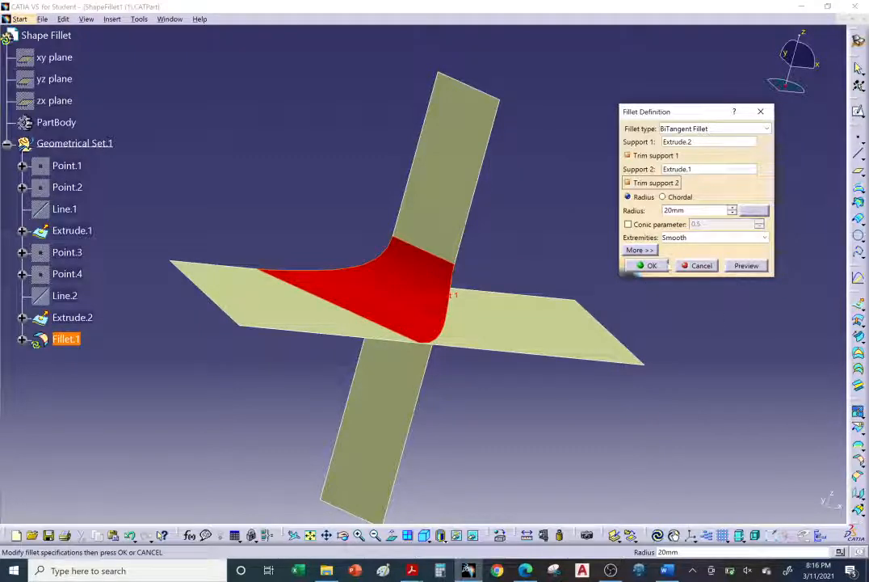
{"action": "left_click", "coordinate": [653, 267]}
{"action": "middle_click_drag", "start_coordinate": [296, 324], "coordinate": [458, 270]}
{"action": "left_click", "coordinate": [420, 260]}
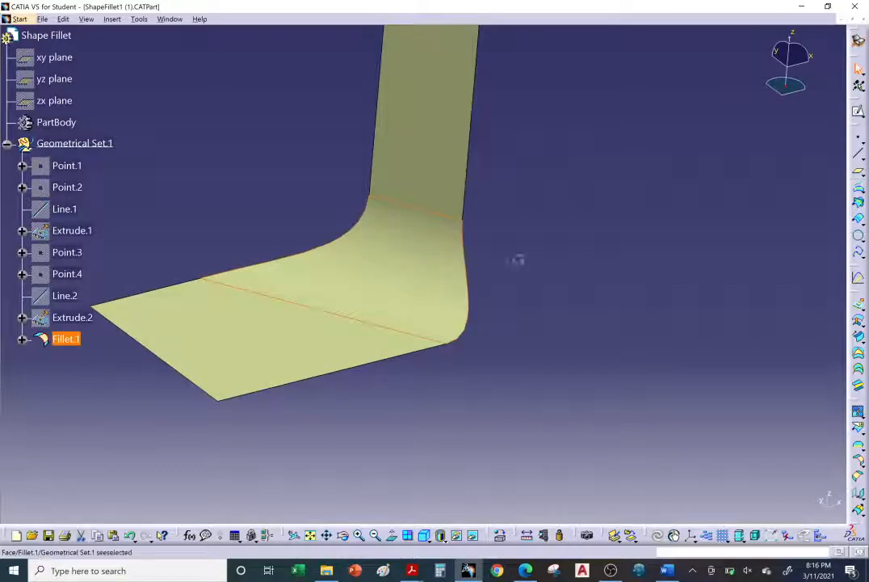
Reopen the fillet definition, set the extremities to Minimum, and preview the shape at the fillet's ends.
{"action": "double_click", "coordinate": [439, 250]}
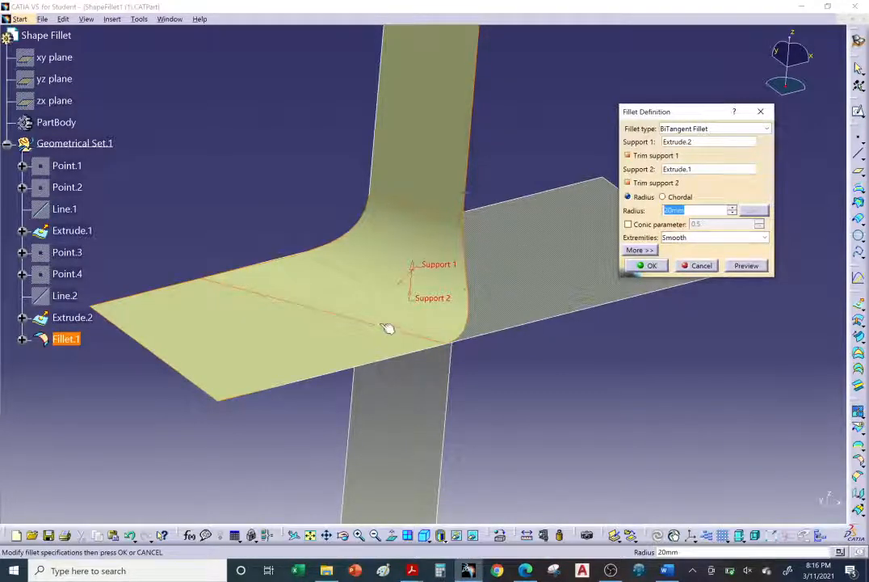
{"action": "left_click", "coordinate": [688, 239]}
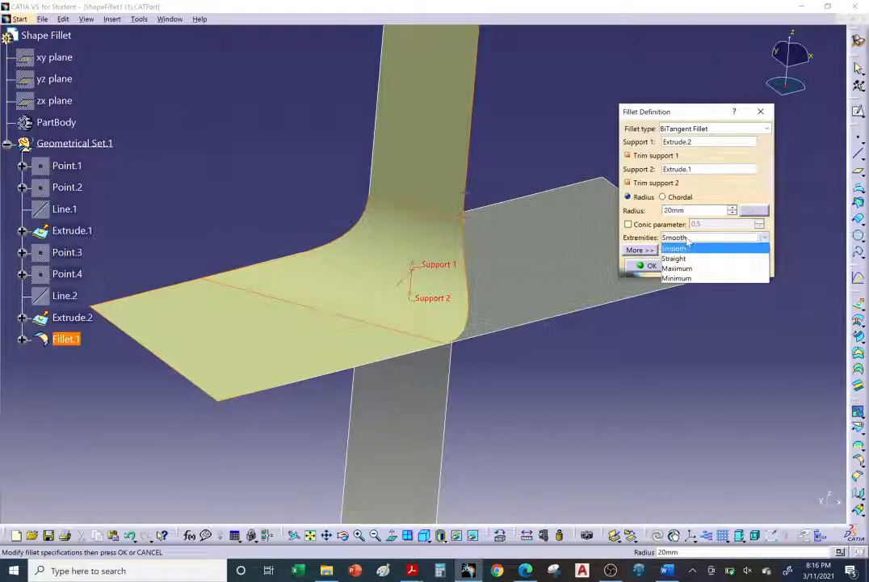
{"action": "left_click", "coordinate": [687, 278]}
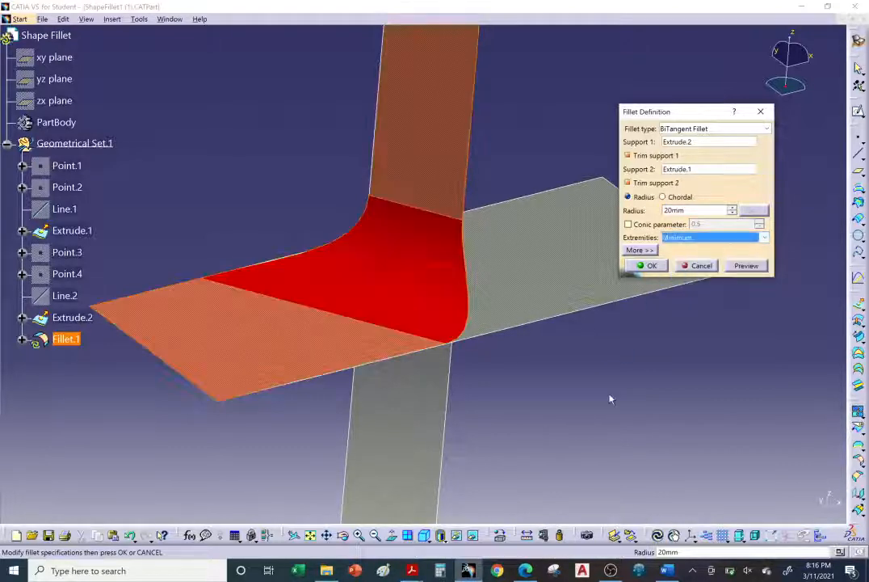
{"action": "left_click", "coordinate": [747, 267]}
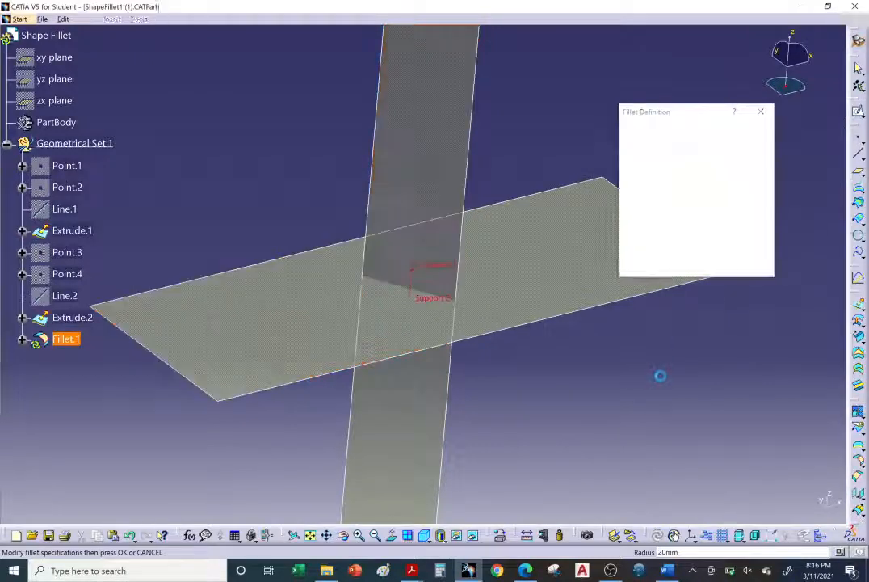
{"action": "middle_click_drag", "start_coordinate": [443, 283], "coordinate": [404, 267]}
Set the fillet's extremities to Straight, preview the result, and apply the change.
{"action": "left_click", "coordinate": [705, 239]}
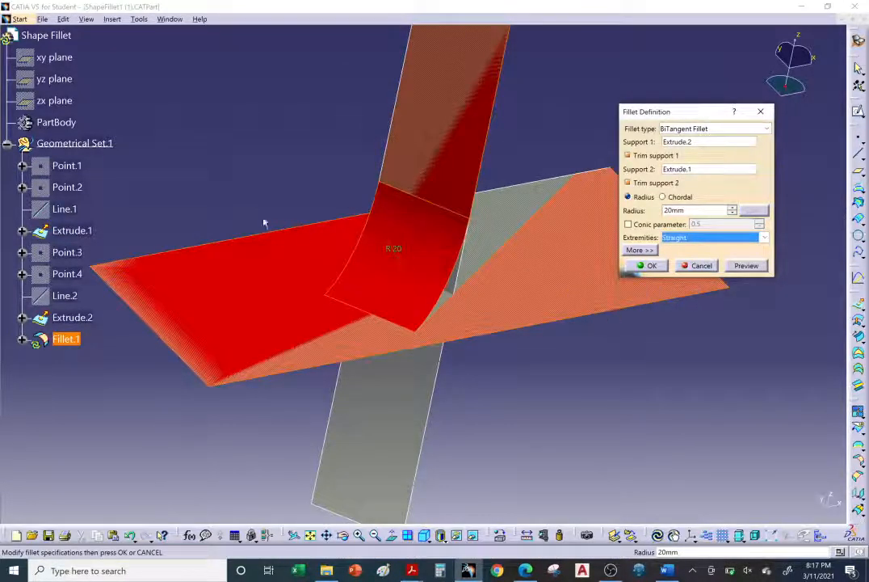
{"action": "left_click", "coordinate": [741, 267]}
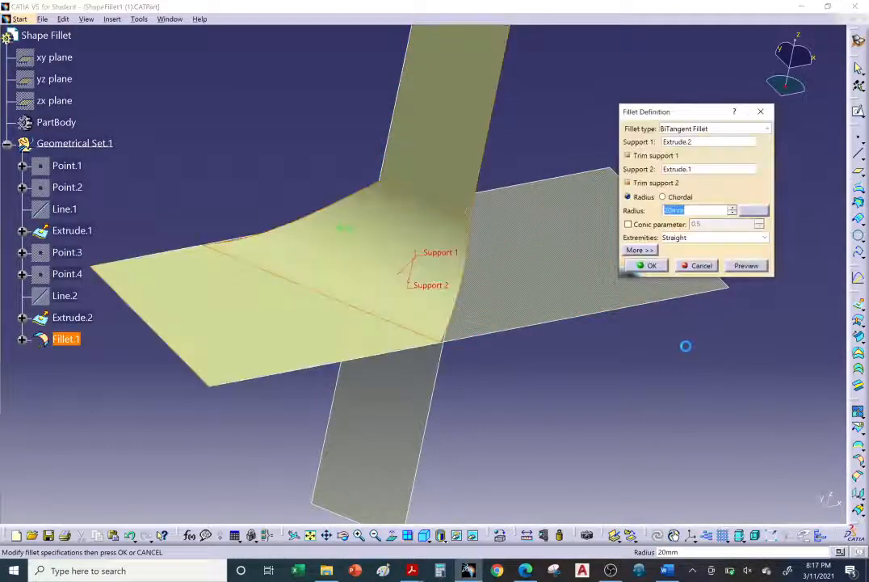
{"action": "middle_click_drag", "start_coordinate": [361, 263], "coordinate": [485, 307]}
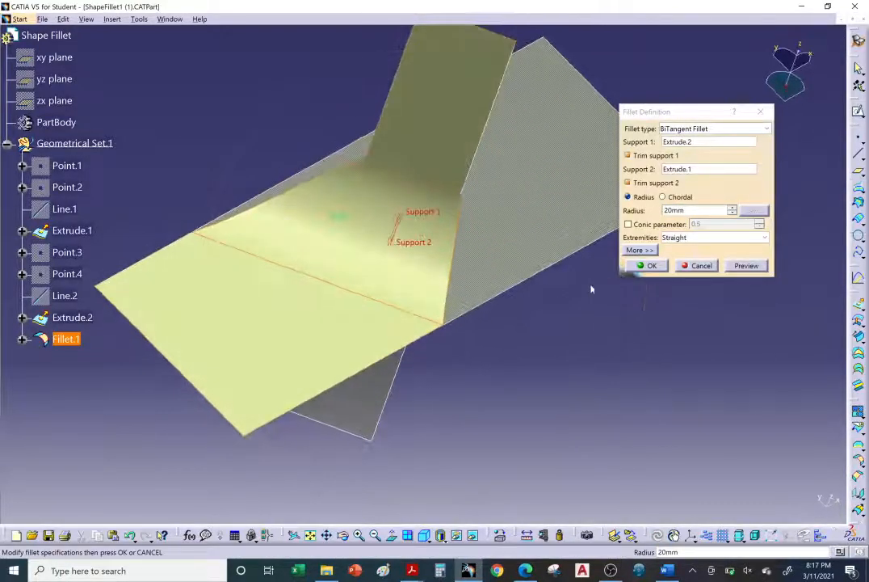
{"action": "left_click", "coordinate": [642, 268]}
{"action": "middle_click_drag", "start_coordinate": [636, 271], "coordinate": [485, 233]}
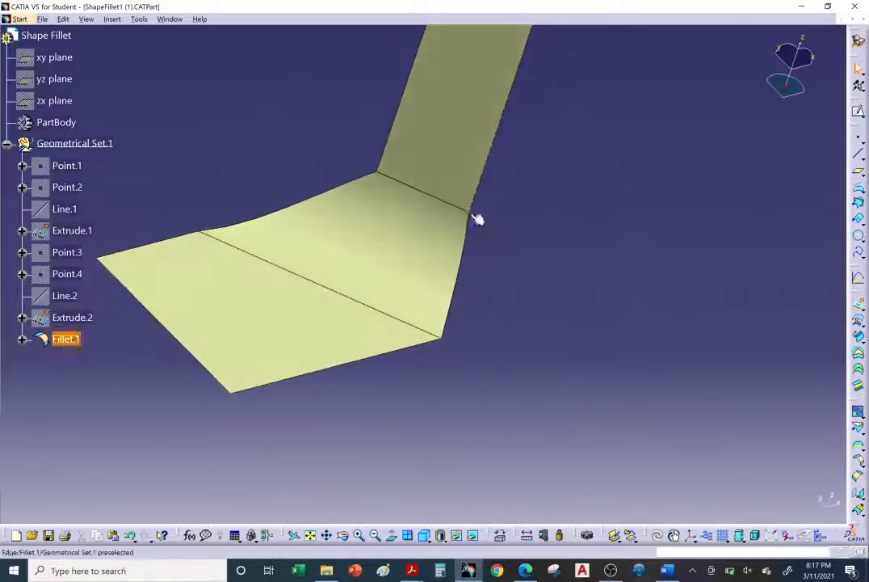
Edit the fillet again, set its extremities to Maximum, and preview the result.
{"action": "double_click", "coordinate": [413, 255]}
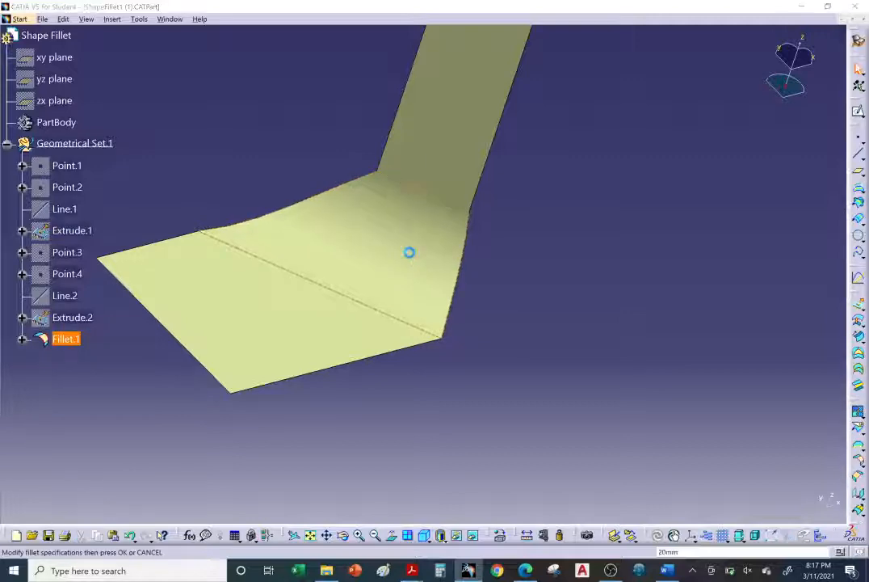
{"action": "left_click", "coordinate": [707, 237]}
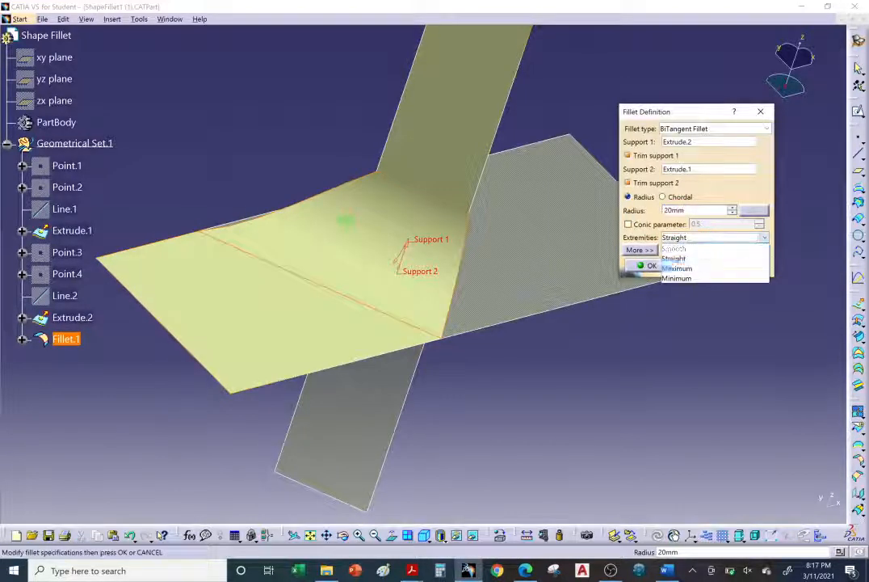
{"action": "left_click", "coordinate": [670, 282]}
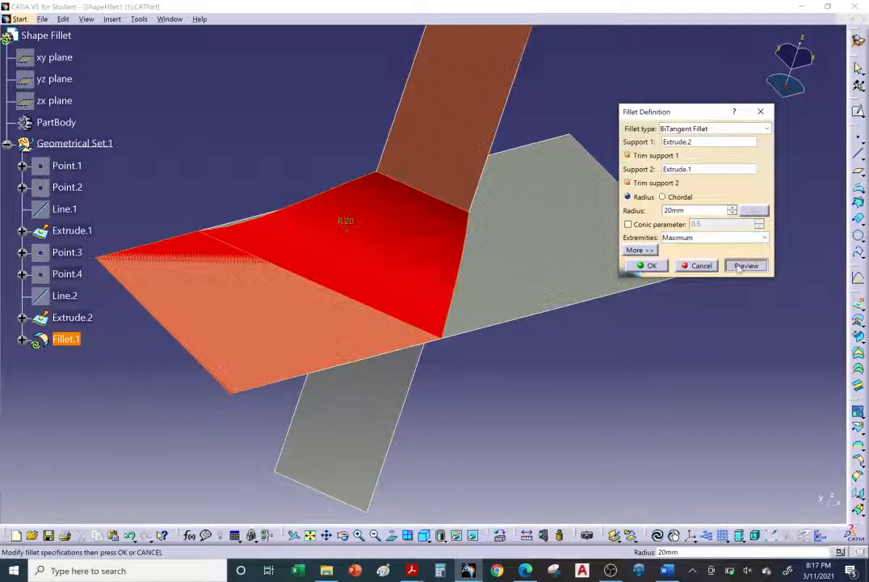
{"action": "left_click", "coordinate": [738, 264]}
{"action": "middle_click_drag", "start_coordinate": [405, 339], "coordinate": [396, 300]}
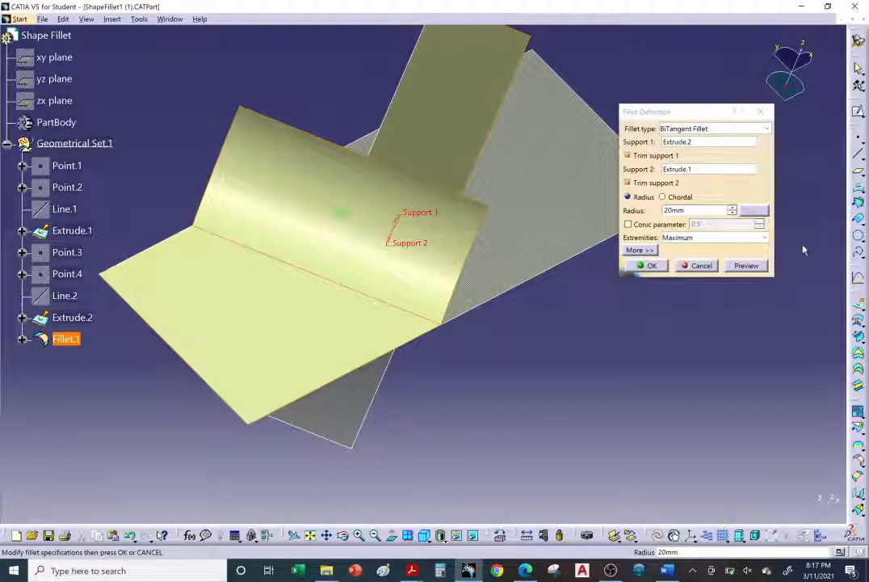
Set the fillet's extremities back to Smooth, preview the result, and apply the change.
{"action": "left_click", "coordinate": [749, 237]}
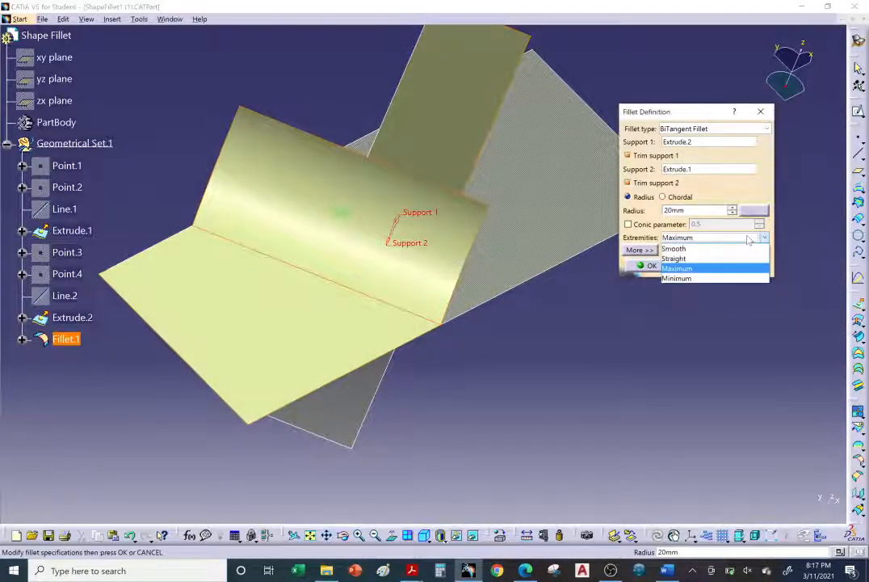
{"action": "left_click", "coordinate": [709, 248]}
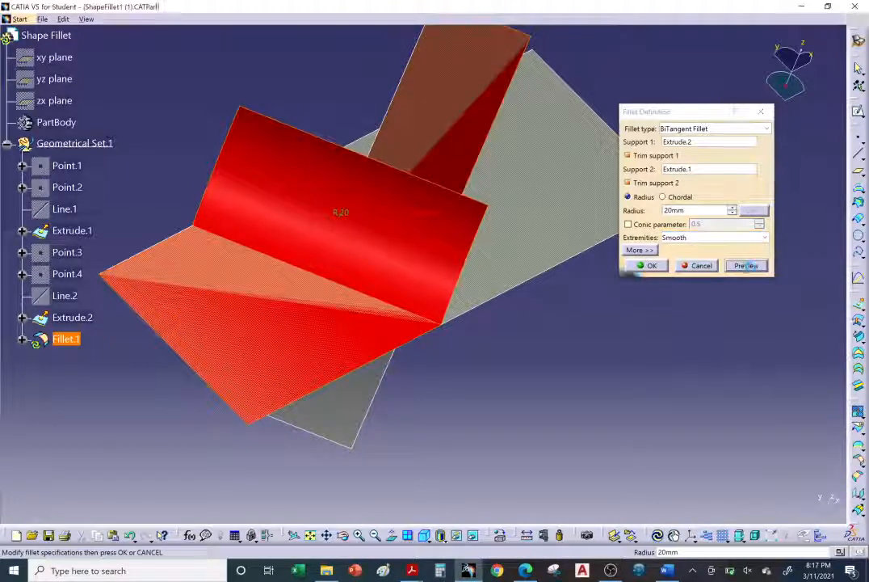
{"action": "left_click", "coordinate": [746, 266]}
{"action": "middle_click_drag", "start_coordinate": [520, 296], "coordinate": [520, 274]}
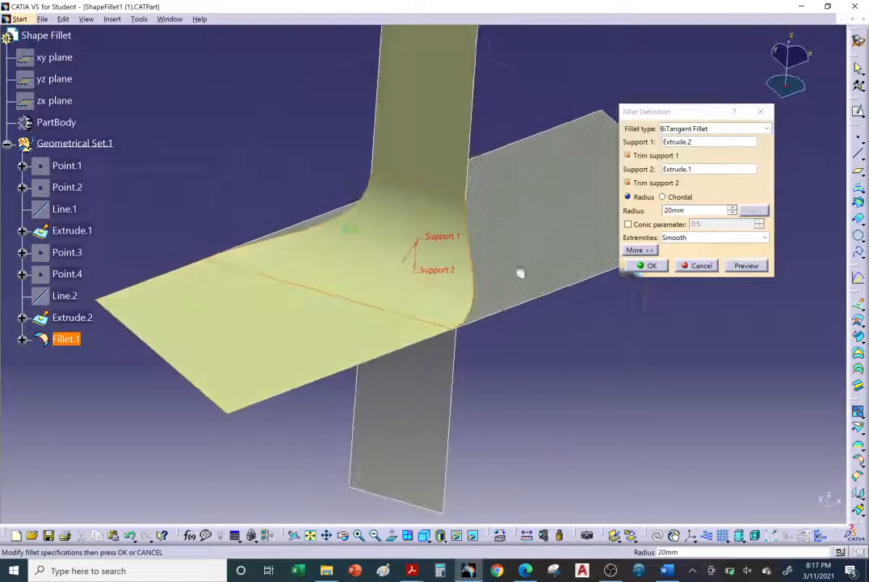
{"action": "left_click", "coordinate": [648, 266]}
{"action": "middle_click_drag", "start_coordinate": [396, 274], "coordinate": [555, 323]}
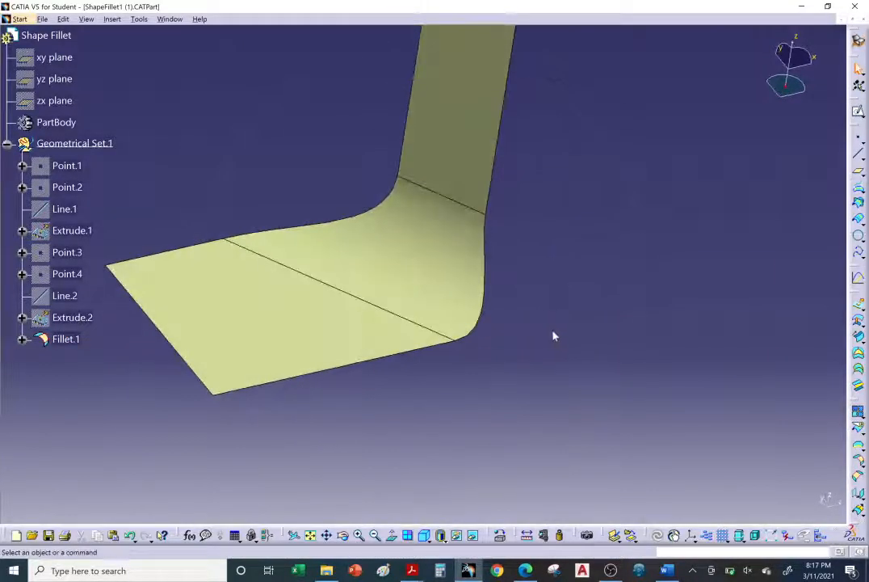
Edit the fillet to be defined by a chordal length of 20 mm instead of a radius, and apply it.
{"action": "double_click", "coordinate": [449, 249]}
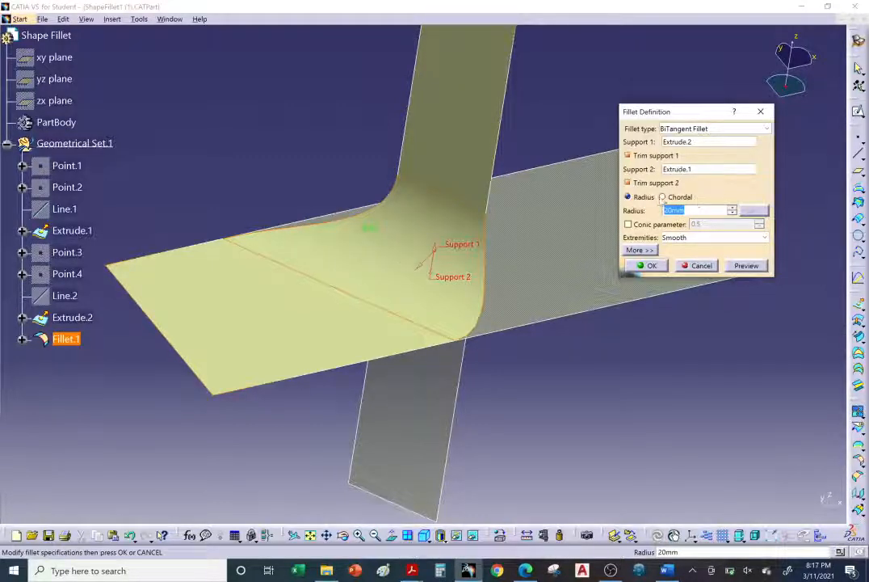
{"action": "left_click", "coordinate": [663, 197]}
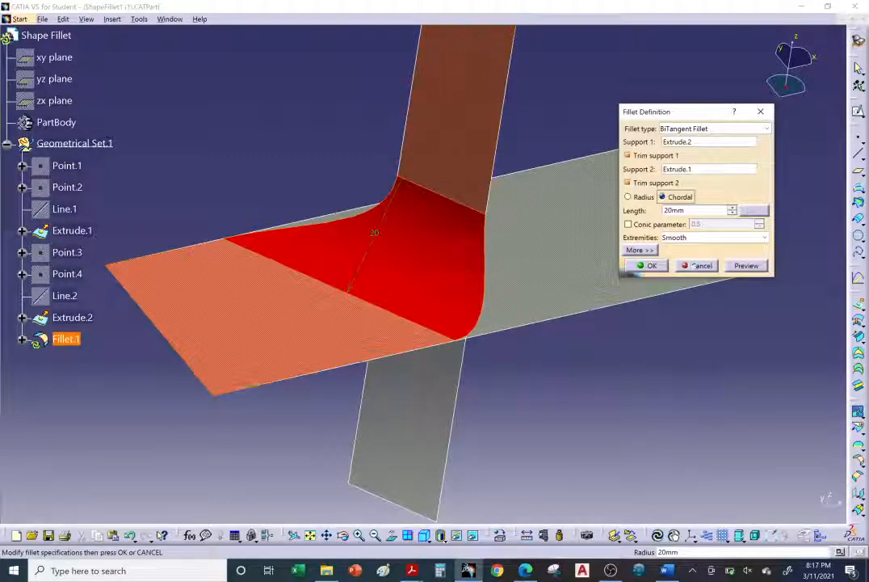
{"action": "left_click", "coordinate": [649, 265]}
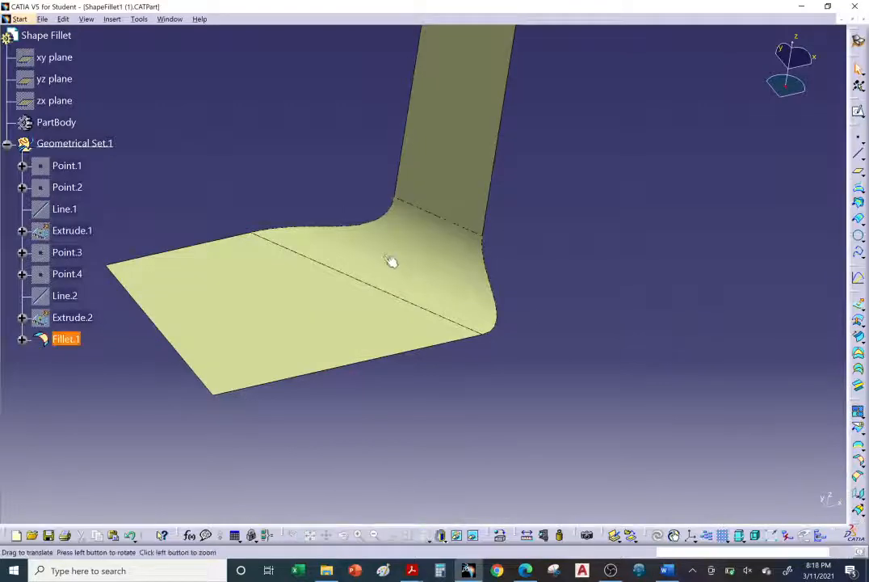
{"action": "middle_click_drag", "start_coordinate": [391, 261], "coordinate": [444, 250]}
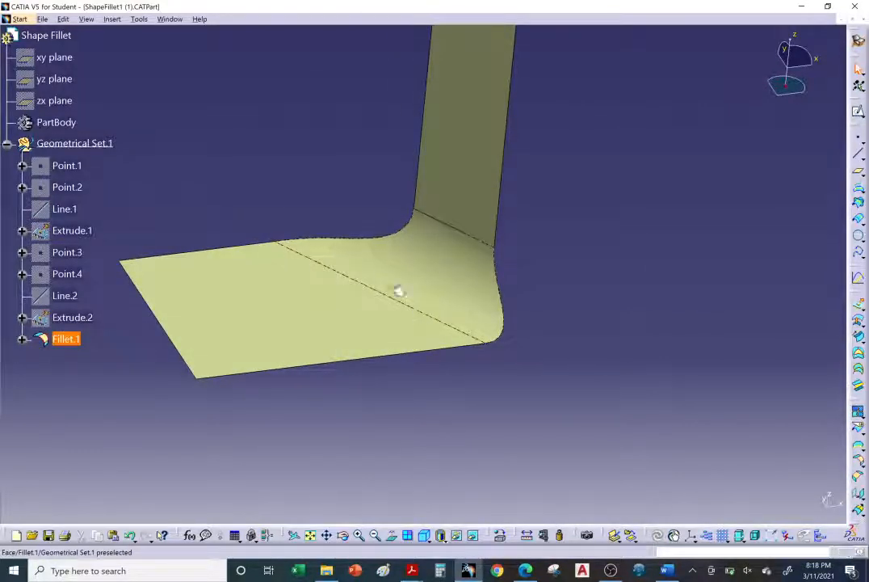
Edit the chordal fillet and enable its conic parameter.
{"action": "double_click", "coordinate": [449, 267]}
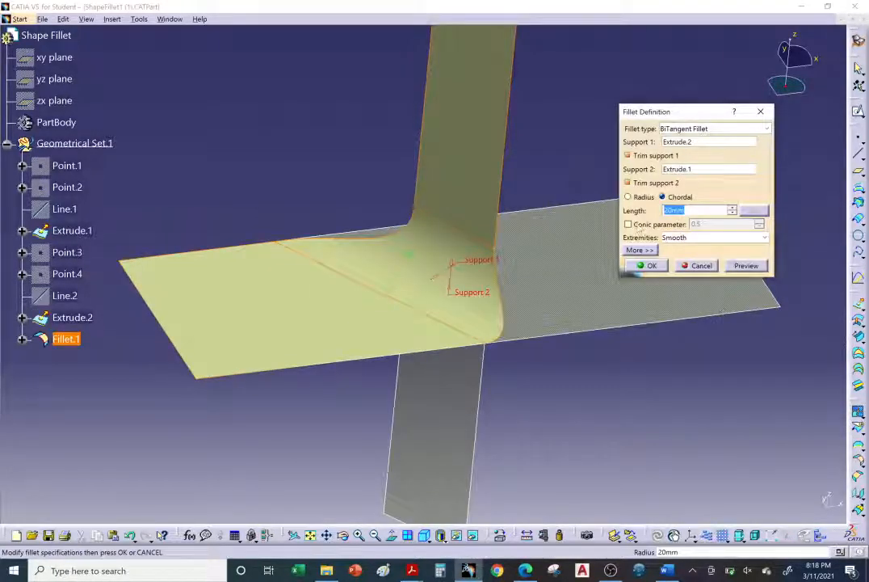
{"action": "left_click", "coordinate": [629, 224]}
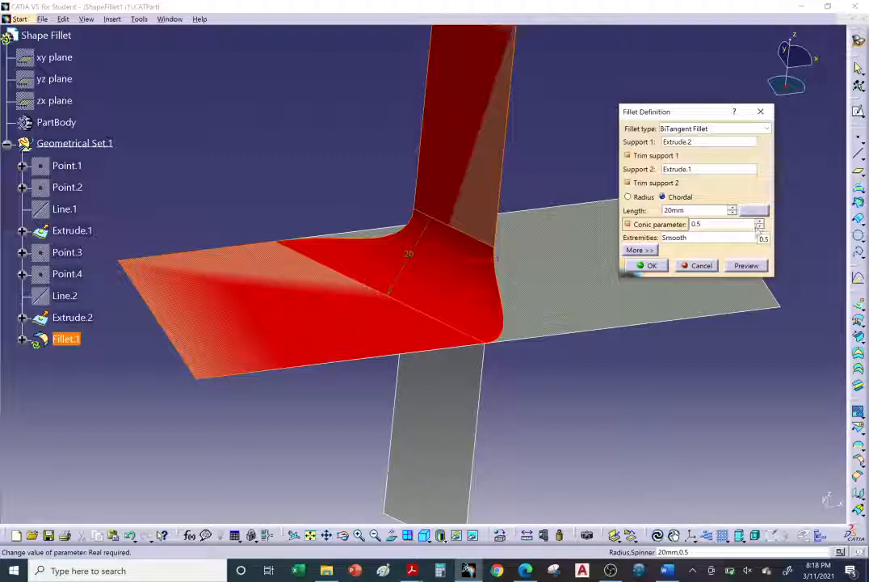
{"action": "middle_click_drag", "start_coordinate": [474, 279], "coordinate": [431, 262]}
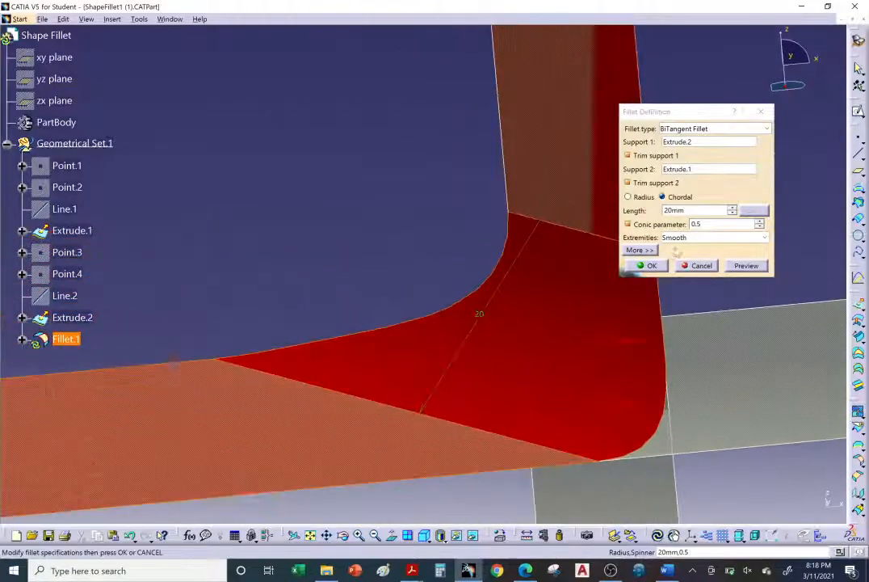
Set the conic parameter to 0.99, preview the fillet, and inspect its profile from the side.
{"action": "double_click", "coordinate": [695, 223]}
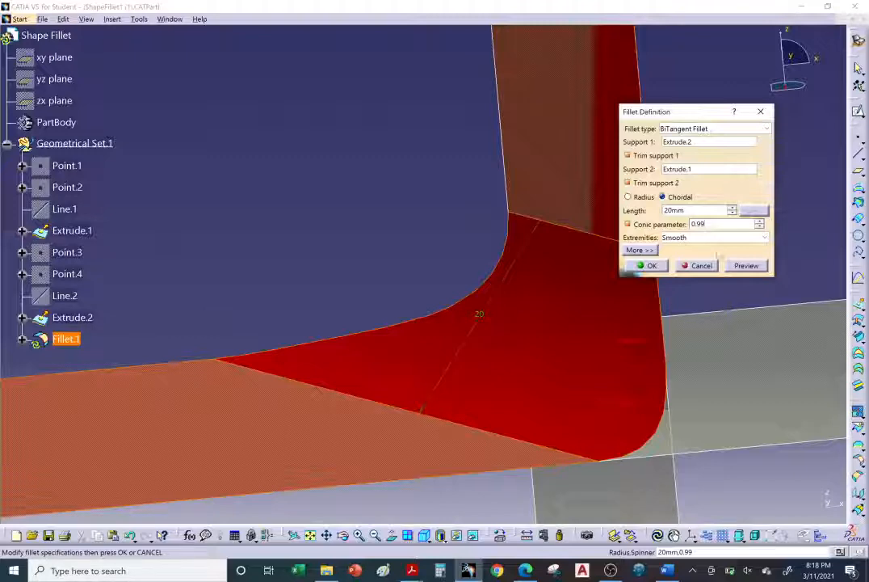
{"action": "left_click", "coordinate": [747, 263]}
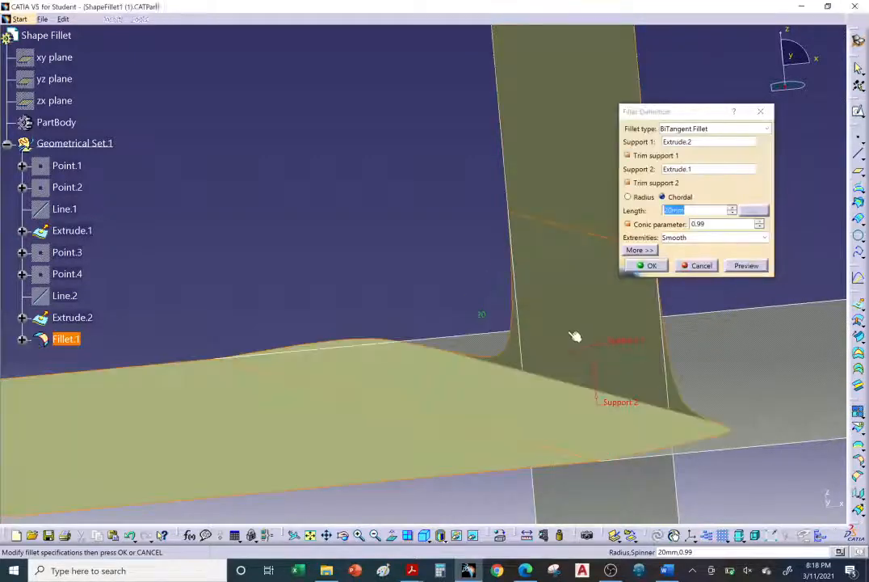
{"action": "middle_click_drag", "start_coordinate": [574, 335], "coordinate": [349, 278]}
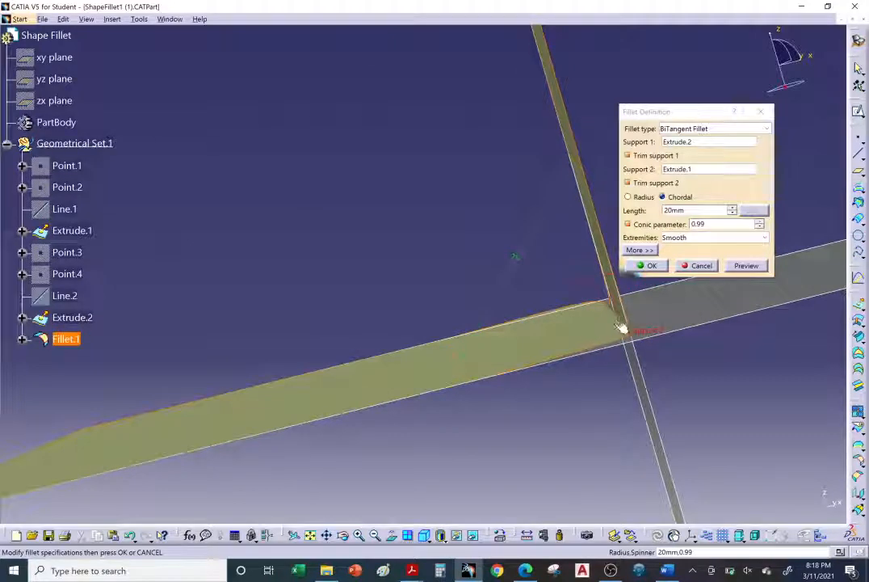
{"action": "middle_click_drag", "start_coordinate": [620, 325], "coordinate": [627, 333]}
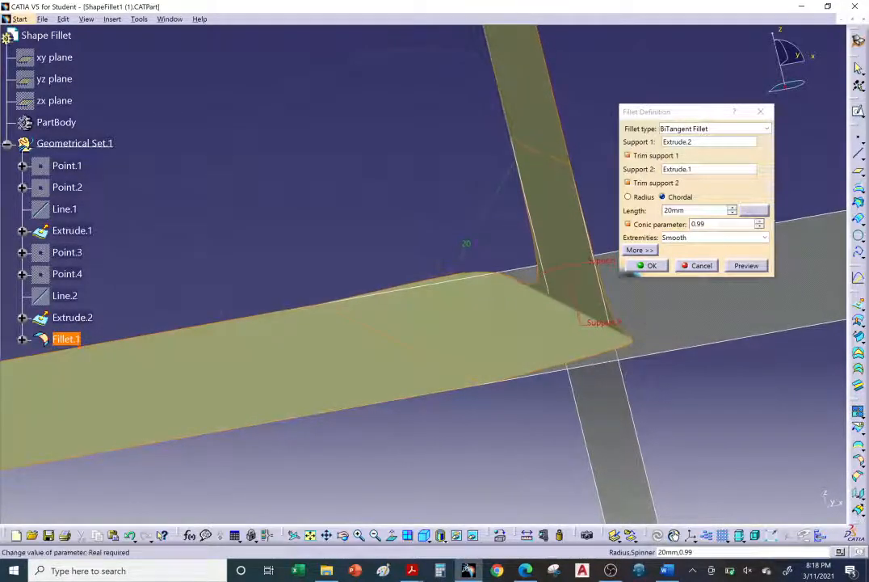
Set the conic parameter to 0.5, preview the fillet, and inspect its profile edge-on.
{"action": "double_click", "coordinate": [700, 224]}
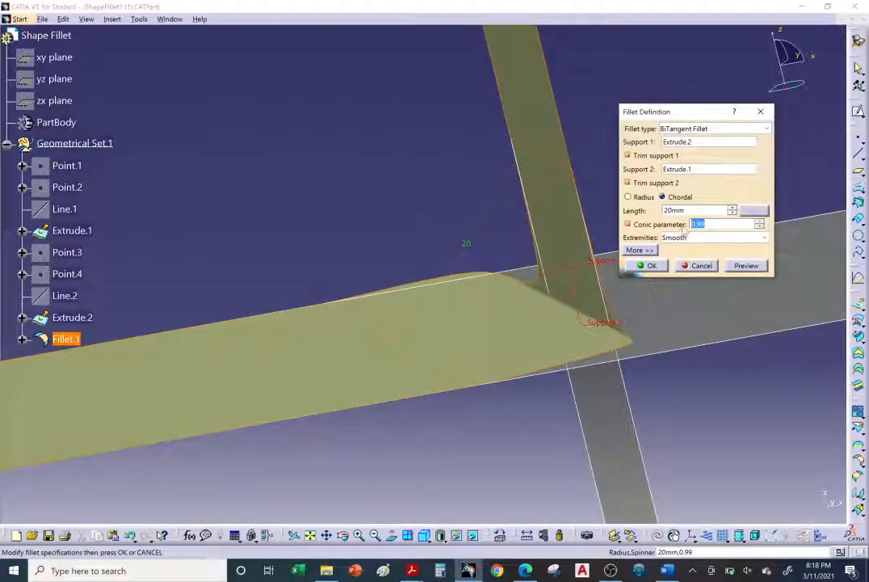
{"action": "key", "text": "BackSpace"}
{"action": "type", "text": ".5"}
{"action": "key", "text": "Return"}
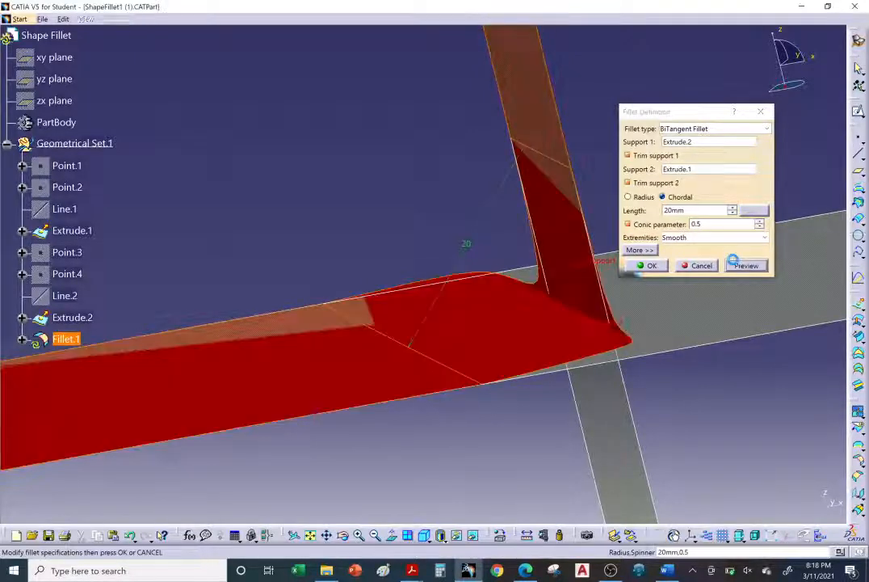
{"action": "middle_click_drag", "start_coordinate": [569, 309], "coordinate": [519, 280]}
Set the conic parameter to 0.1 and preview the resulting fillet profile.
{"action": "left_click_drag", "start_coordinate": [706, 225], "coordinate": [678, 225]}
{"action": "type", "text": ".1"}
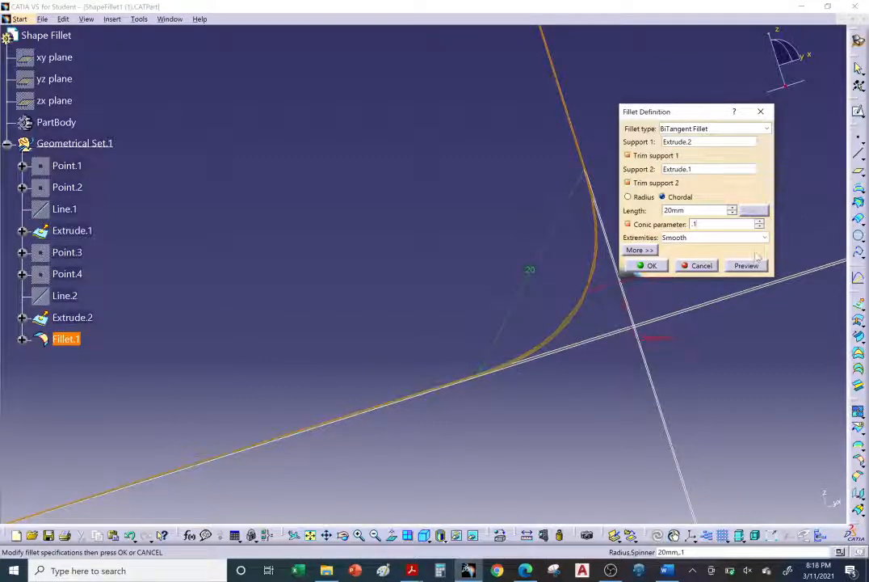
{"action": "key", "text": "Return"}
{"action": "mouse_move", "coordinate": [557, 271]}
{"action": "middle_mouse_down"}
{"action": "mouse_move", "coordinate": [568, 281]}
{"action": "mouse_move", "coordinate": [551, 262]}
{"action": "middle_mouse_up"}
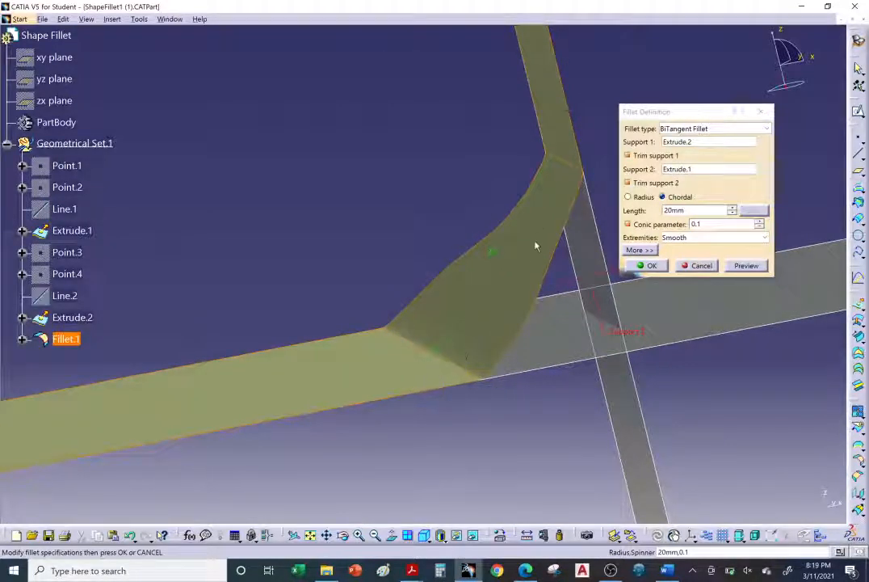
Set the chordal fillet's conic parameter to 0.4, preview and accept the fillet, and inspect its curved profile.
{"action": "left_click", "coordinate": [697, 223]}
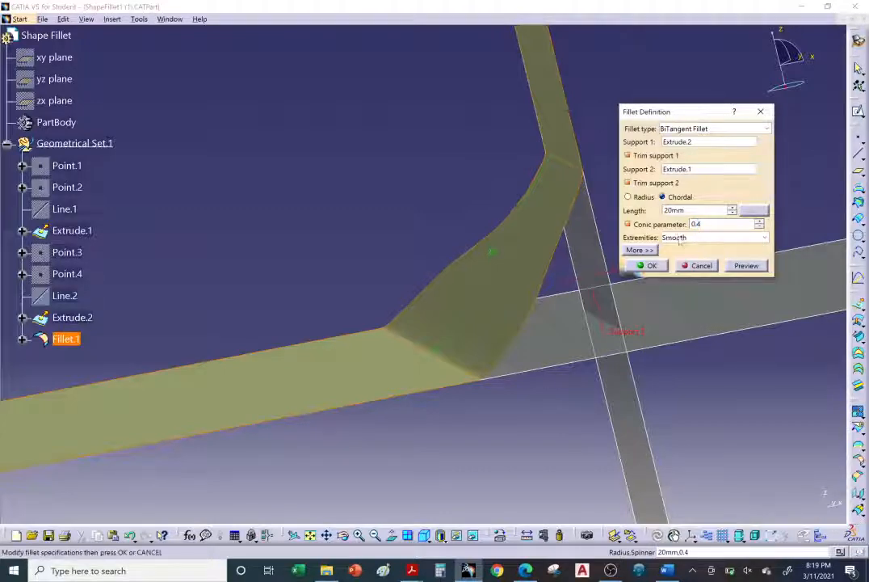
{"action": "left_click", "coordinate": [742, 265]}
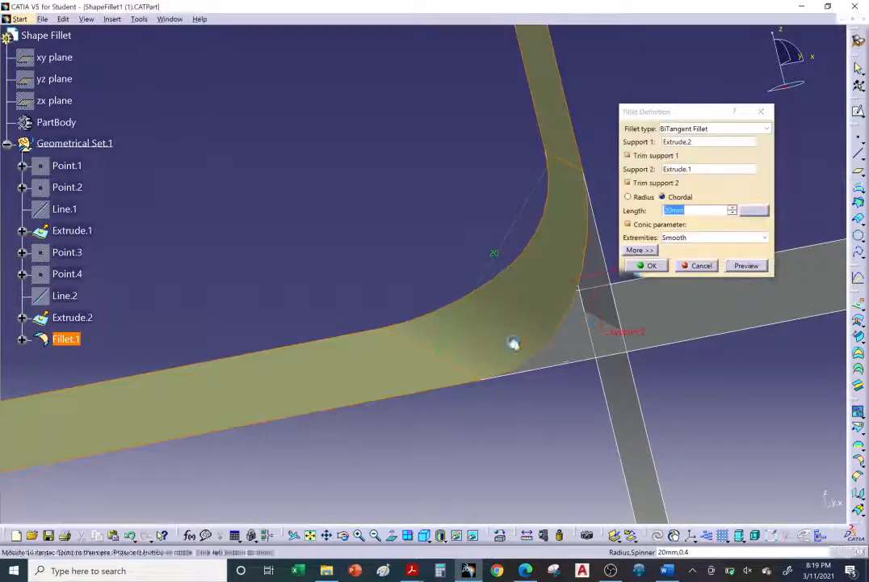
{"action": "middle_click_drag", "start_coordinate": [514, 344], "coordinate": [589, 371]}
{"action": "middle_click_drag", "start_coordinate": [349, 305], "coordinate": [513, 339]}
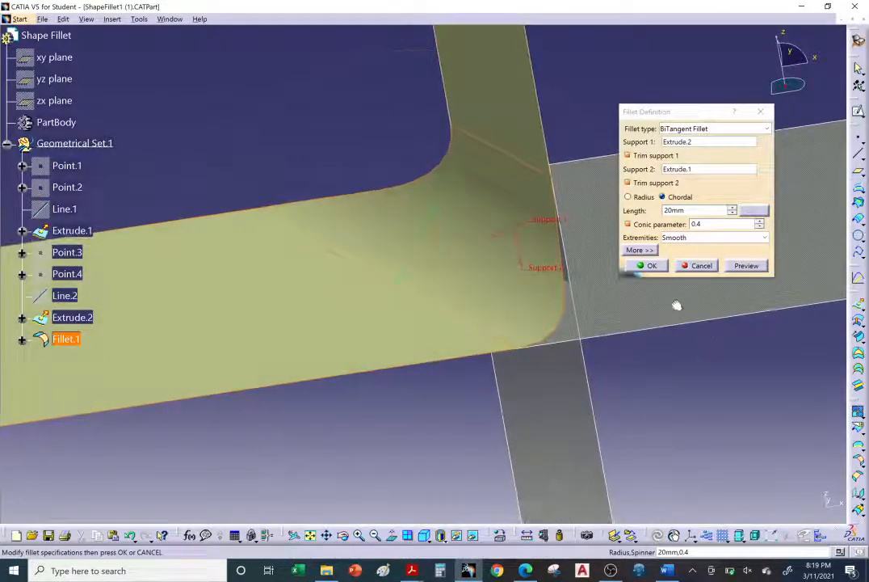
{"action": "left_click", "coordinate": [647, 266]}
{"action": "middle_click_drag", "start_coordinate": [683, 349], "coordinate": [618, 347]}
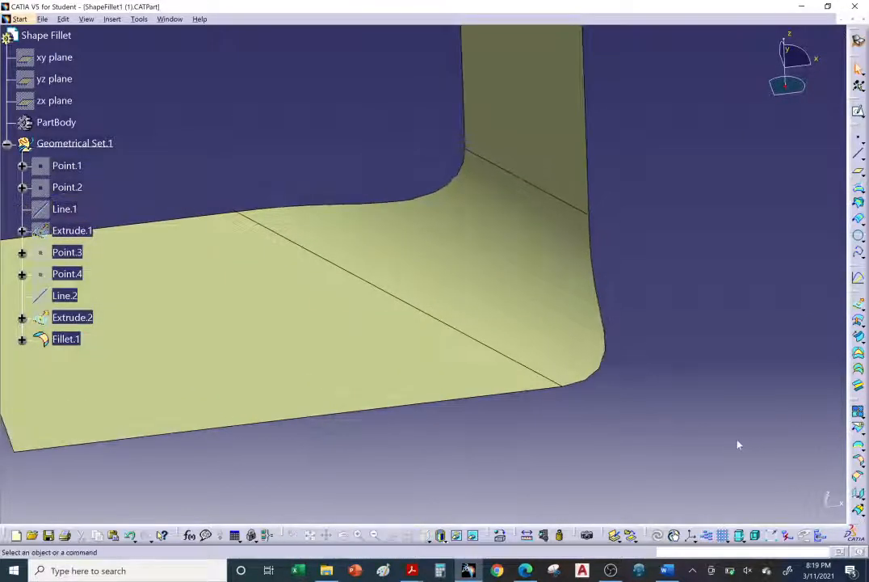
Switch to the Edge browser and consult the bitangent fillet help on the conic parameter and the conic sections diagram.
{"action": "left_click", "coordinate": [525, 571]}
{"action": "scroll", "coordinate": [259, 354], "scroll_direction": "down", "scroll_amount": 10}
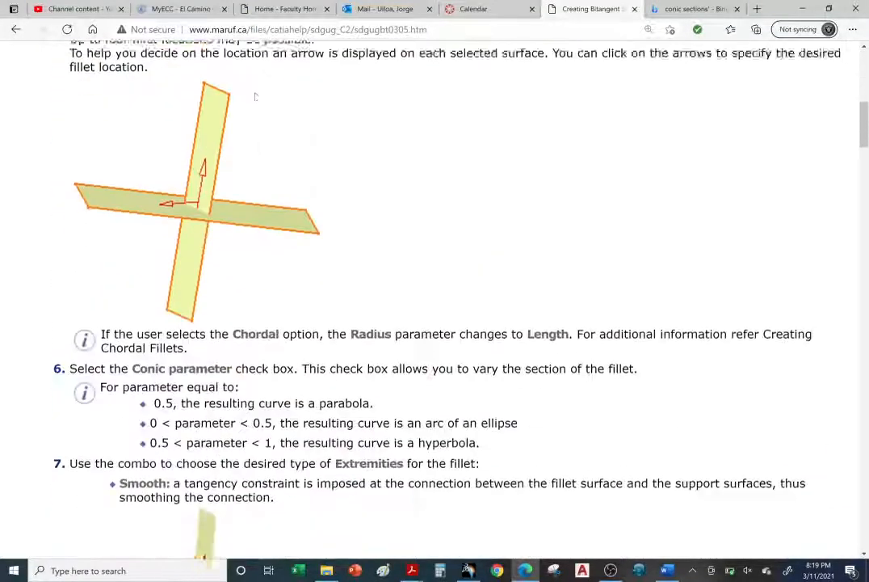
{"action": "scroll", "coordinate": [259, 355], "scroll_direction": "down", "scroll_amount": 1}
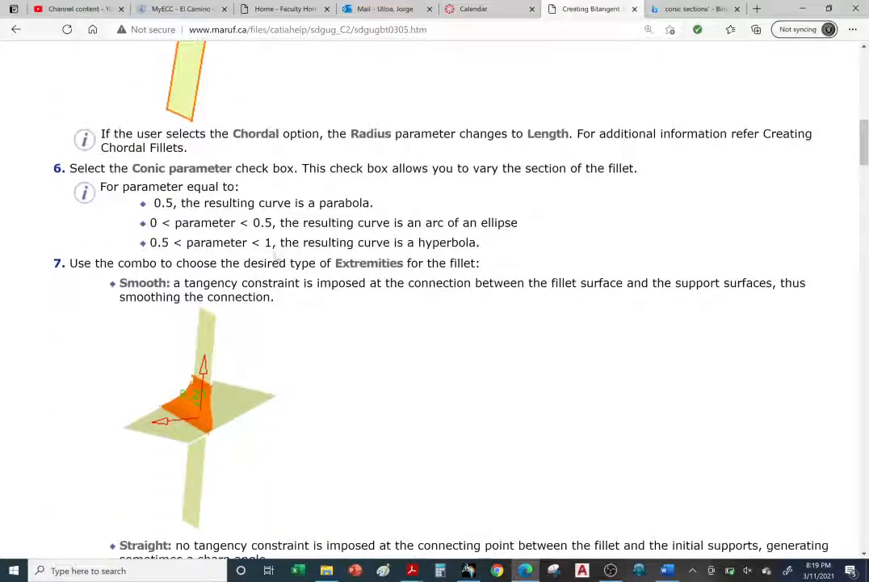
{"action": "left_click", "coordinate": [661, 8]}
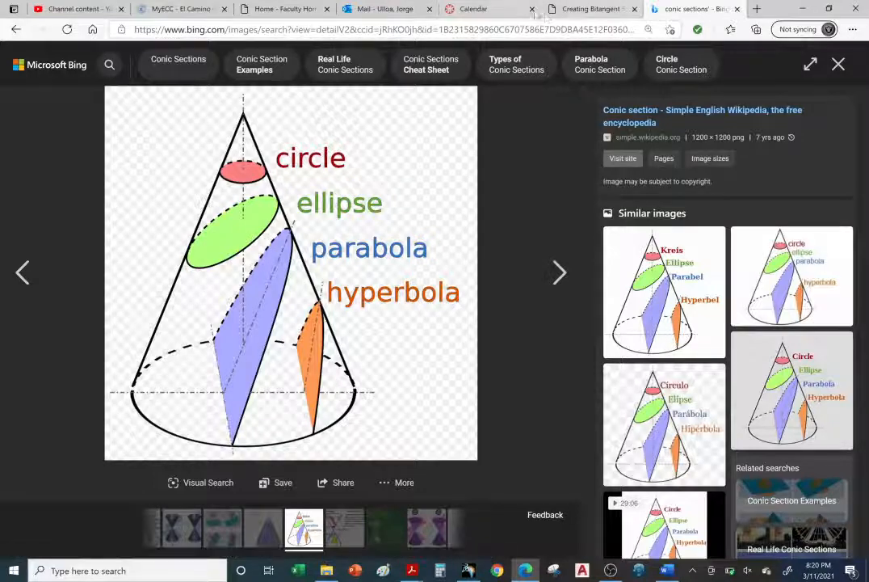
Return to the bitangent fillet help page and read which curve type each conic parameter range produces.
{"action": "left_click", "coordinate": [584, 10]}
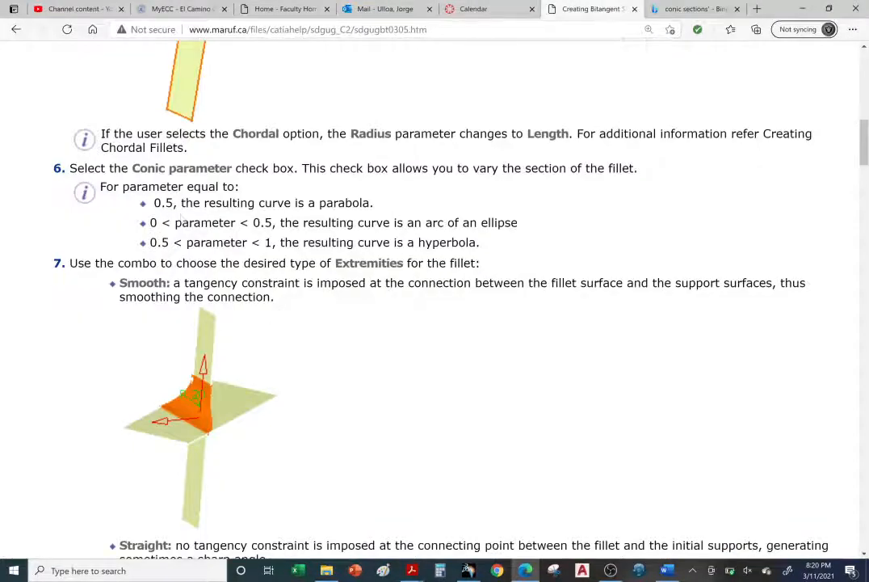
{"action": "left_click_drag", "start_coordinate": [153, 203], "coordinate": [423, 205]}
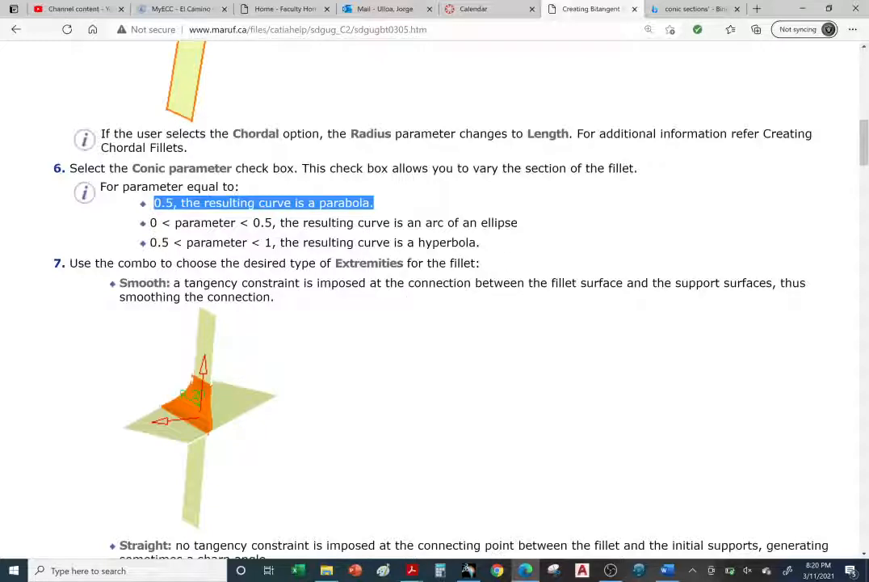
{"action": "left_click_drag", "start_coordinate": [150, 222], "coordinate": [273, 223]}
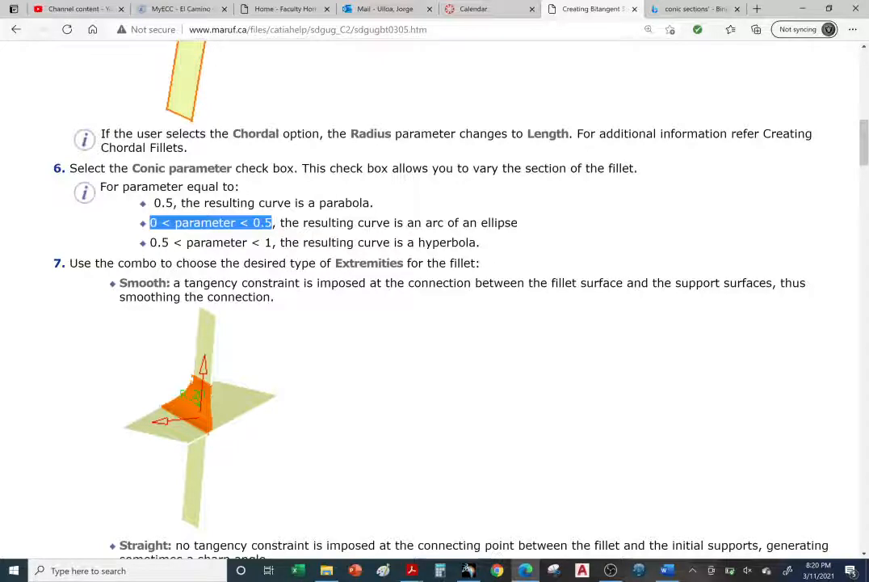
{"action": "left_click_drag", "start_coordinate": [483, 223], "coordinate": [551, 246]}
{"action": "left_click", "coordinate": [532, 339]}
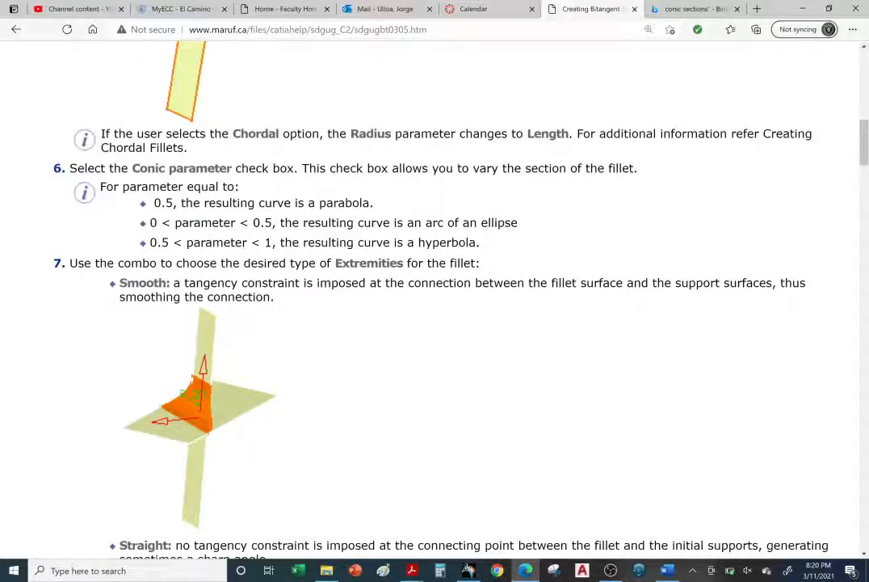
{"action": "left_click_drag", "start_coordinate": [169, 242], "coordinate": [283, 242]}
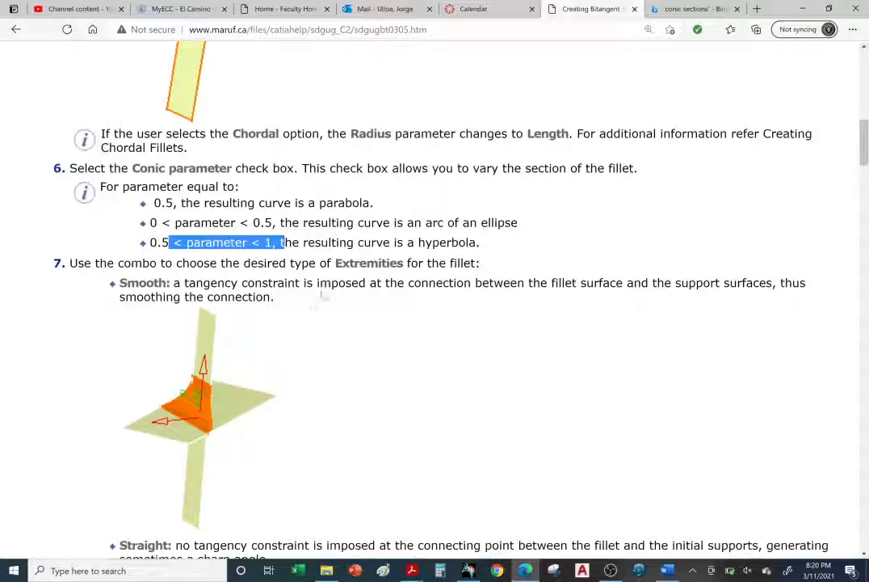
{"action": "left_click_drag", "start_coordinate": [418, 242], "coordinate": [501, 253]}
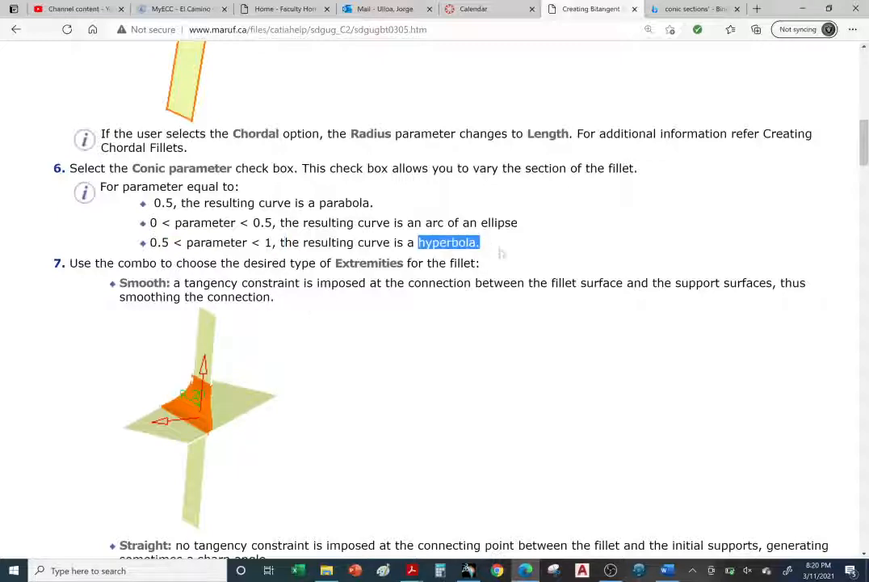
{"action": "left_click", "coordinate": [455, 437]}
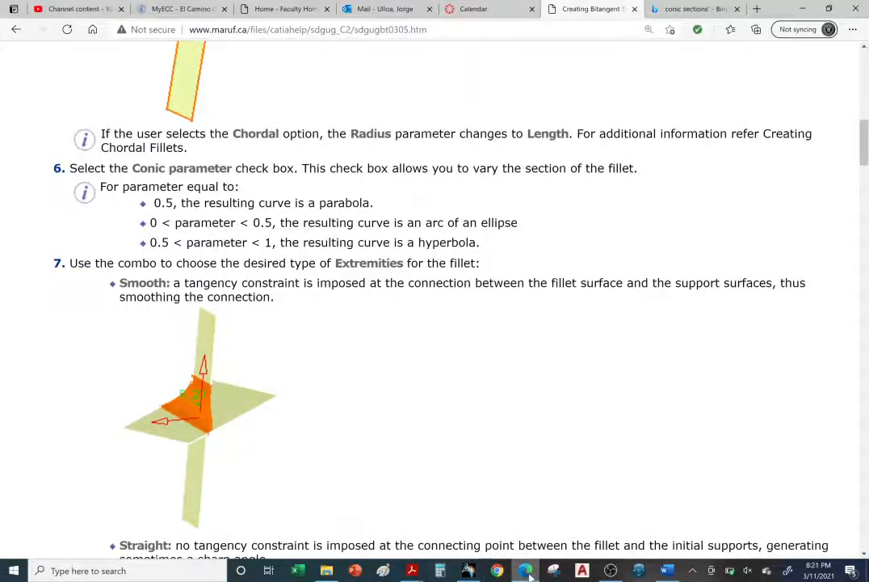
Switch back to CATIA, review the fillet's definition without changing it, and inspect the filleted surface from the opposite side.
{"action": "key", "text": "alt+Tab"}
{"action": "scroll", "coordinate": [436, 296], "scroll_direction": "down", "scroll_amount": 3}
{"action": "scroll", "coordinate": [460, 296], "scroll_direction": "up", "scroll_amount": 4}
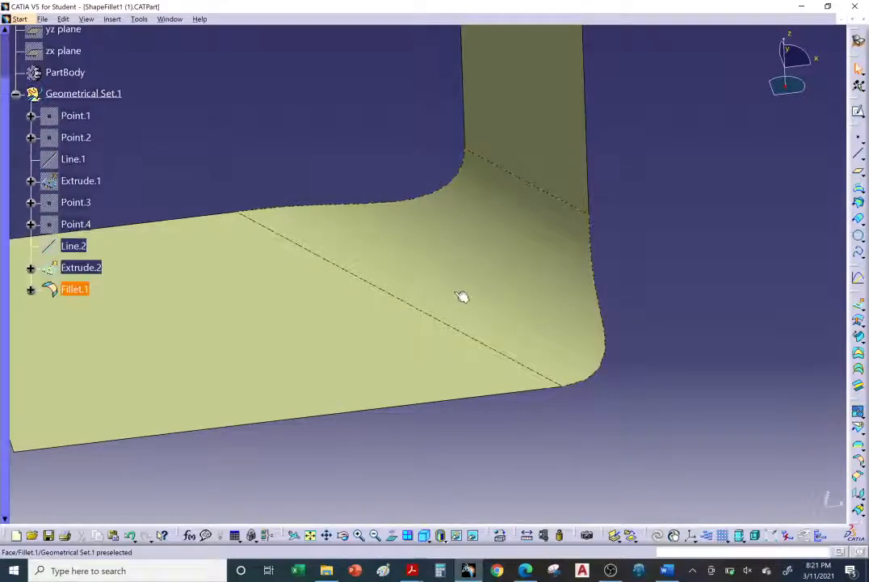
{"action": "double_click", "coordinate": [504, 283]}
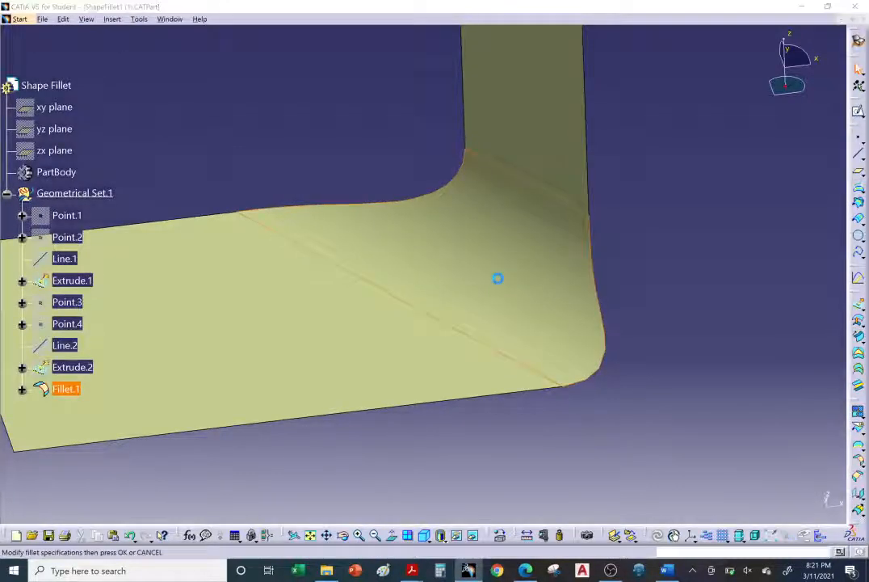
{"action": "middle_click_drag", "start_coordinate": [419, 259], "coordinate": [368, 233]}
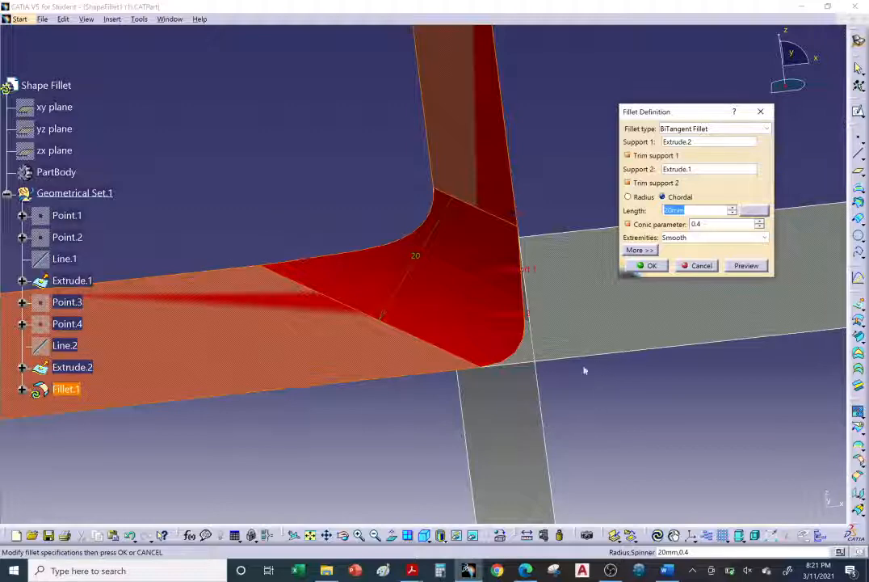
{"action": "left_click", "coordinate": [647, 265]}
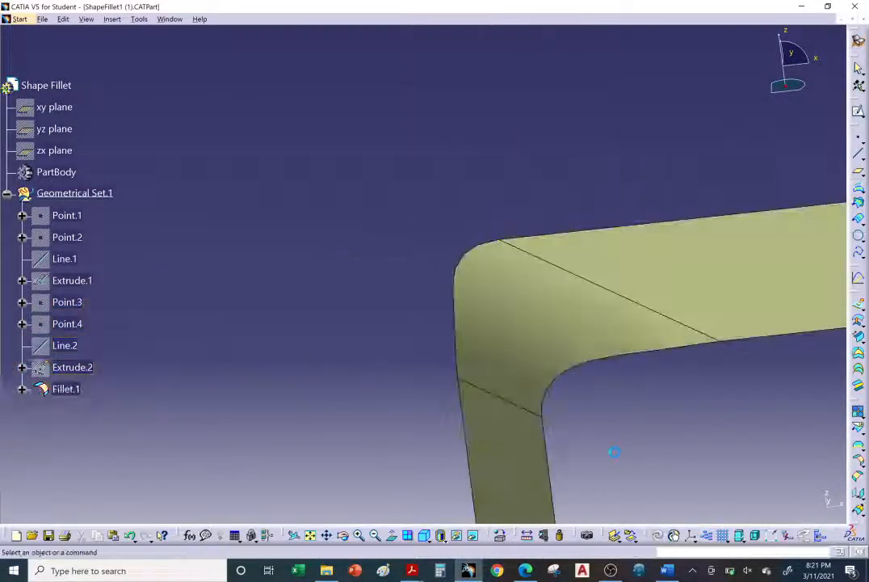
{"action": "middle_click_drag", "start_coordinate": [613, 452], "coordinate": [544, 346]}
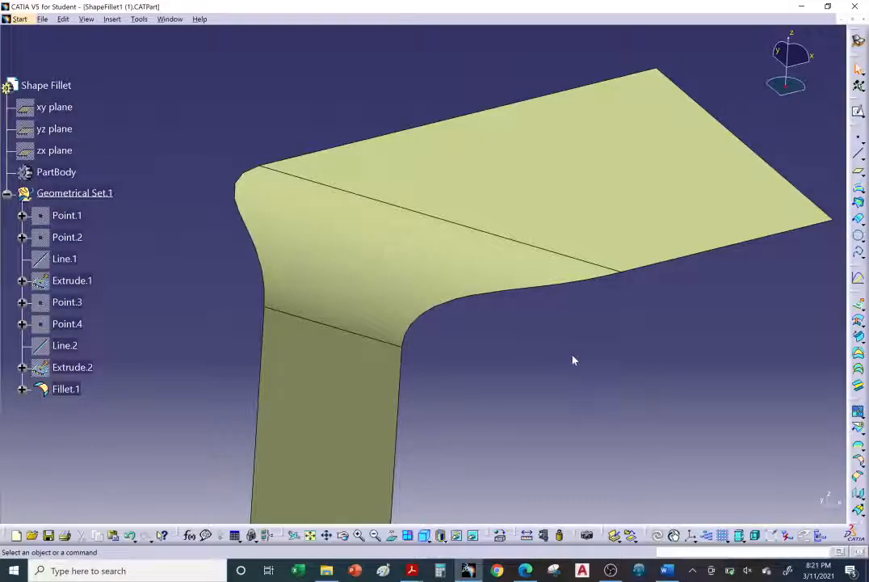
Download ShapeFillet3.CATPart from the help page's variable radius fillet section in Edge and open it in CATIA.
{"action": "left_click", "coordinate": [525, 571]}
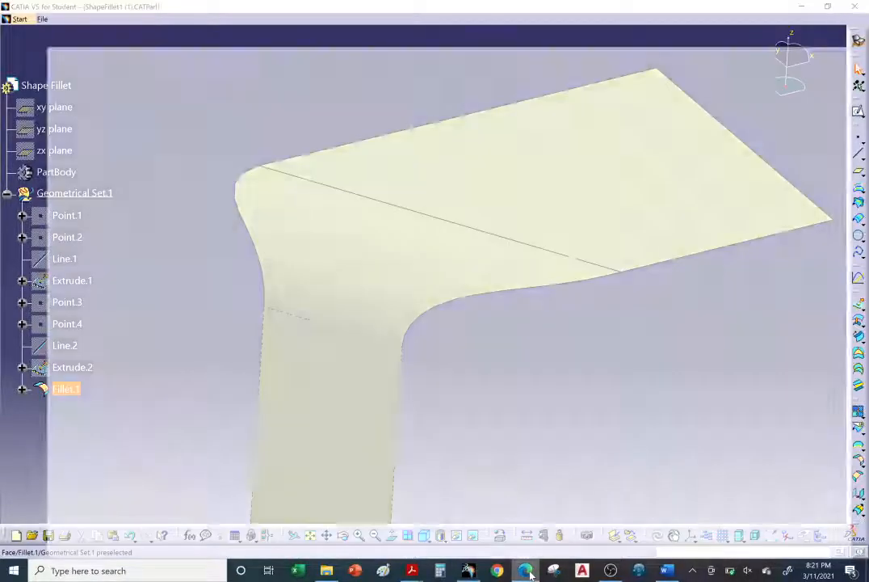
{"action": "scroll", "coordinate": [187, 332], "scroll_direction": "down", "scroll_amount": 15}
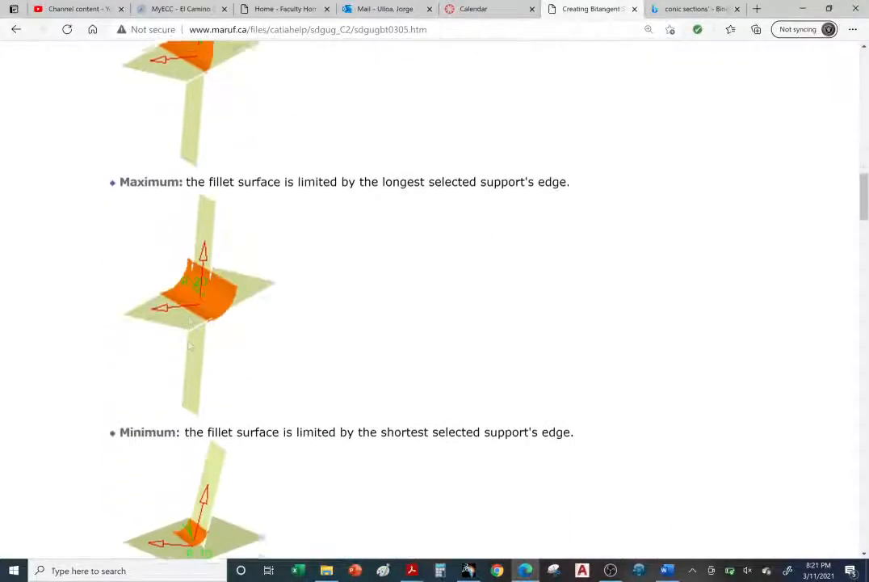
{"action": "scroll", "coordinate": [188, 343], "scroll_direction": "down", "scroll_amount": 4}
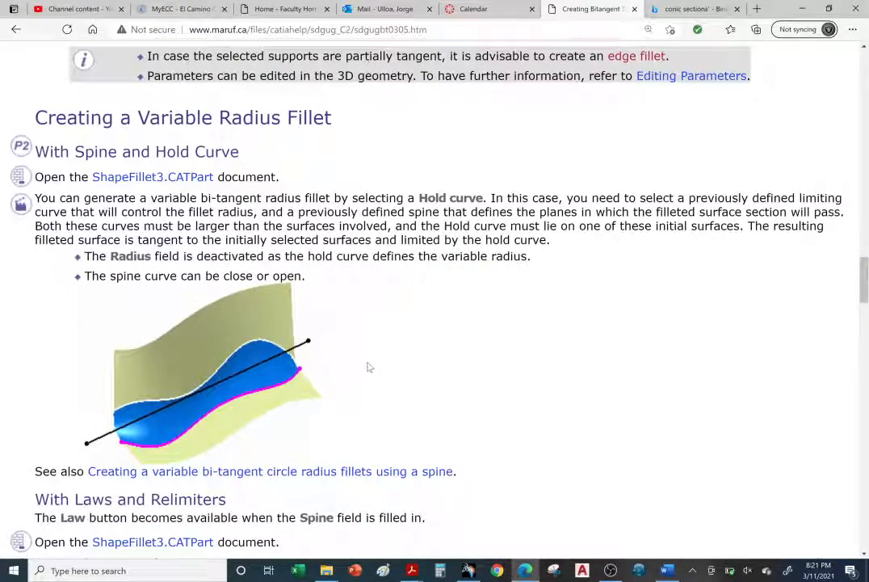
{"action": "right_click", "coordinate": [133, 180]}
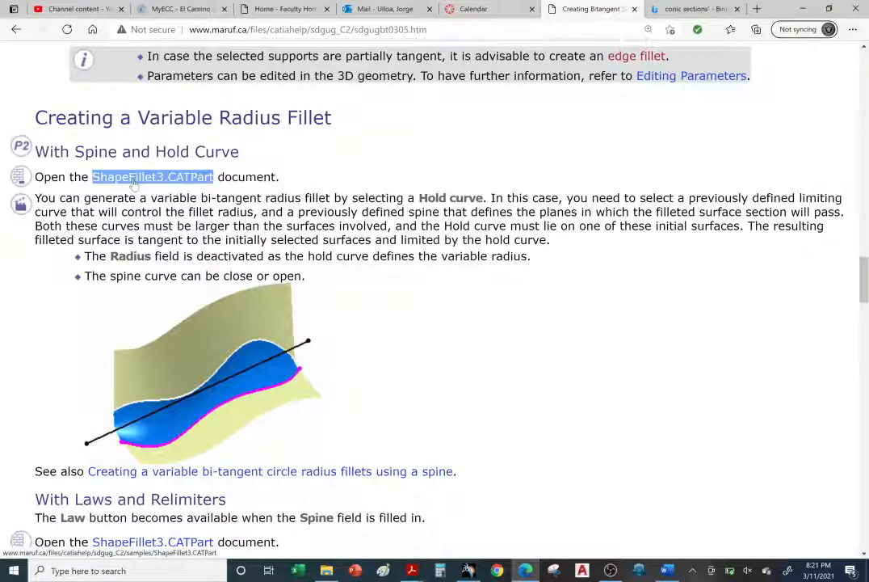
{"action": "left_click", "coordinate": [134, 183]}
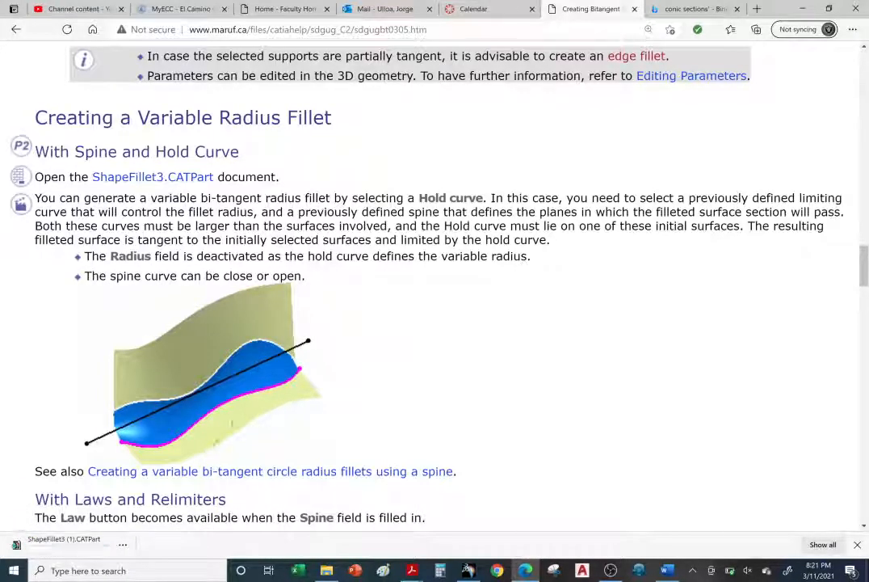
{"action": "left_click", "coordinate": [45, 550]}
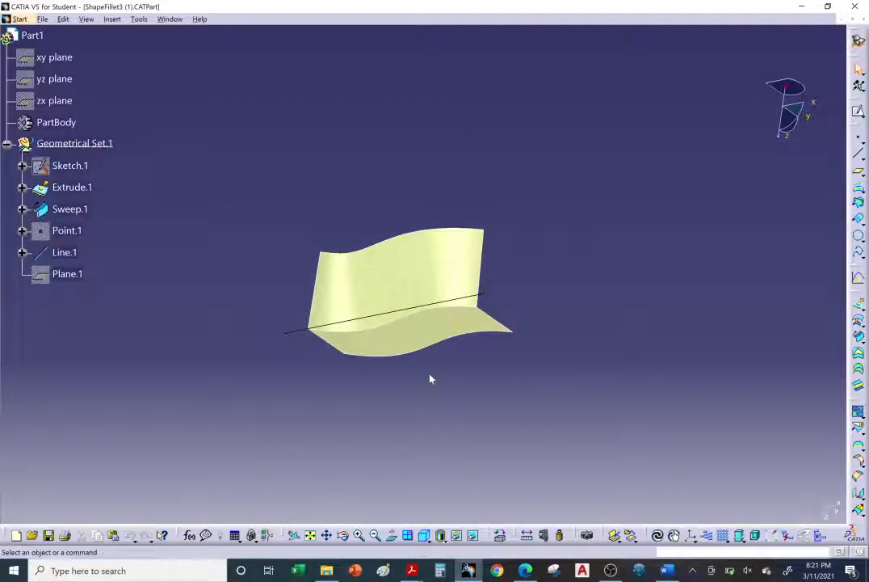
Start a bitangent shape fillet with the upright Sweep.1 surface as first support and the Extrude.1 surface as second support.
{"action": "middle_click_drag", "start_coordinate": [411, 338], "coordinate": [334, 284]}
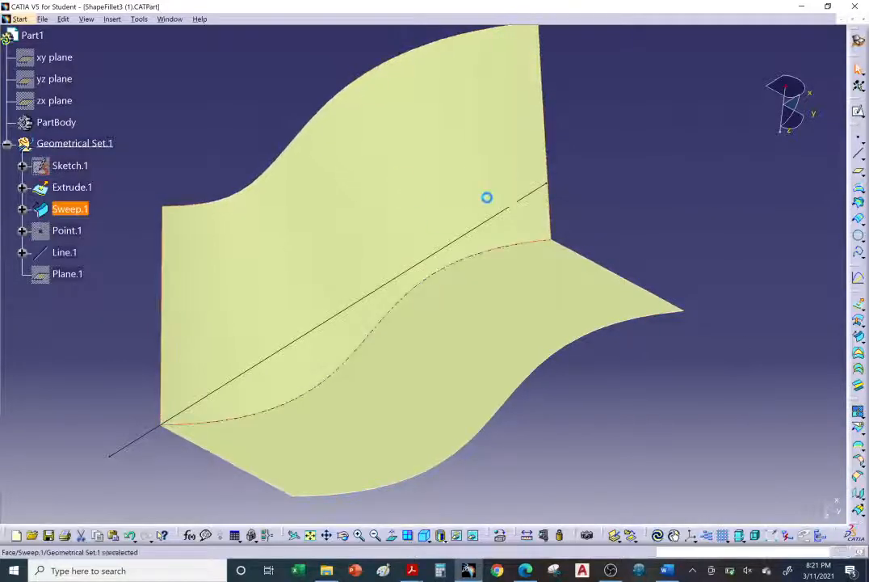
{"action": "left_click", "coordinate": [450, 228]}
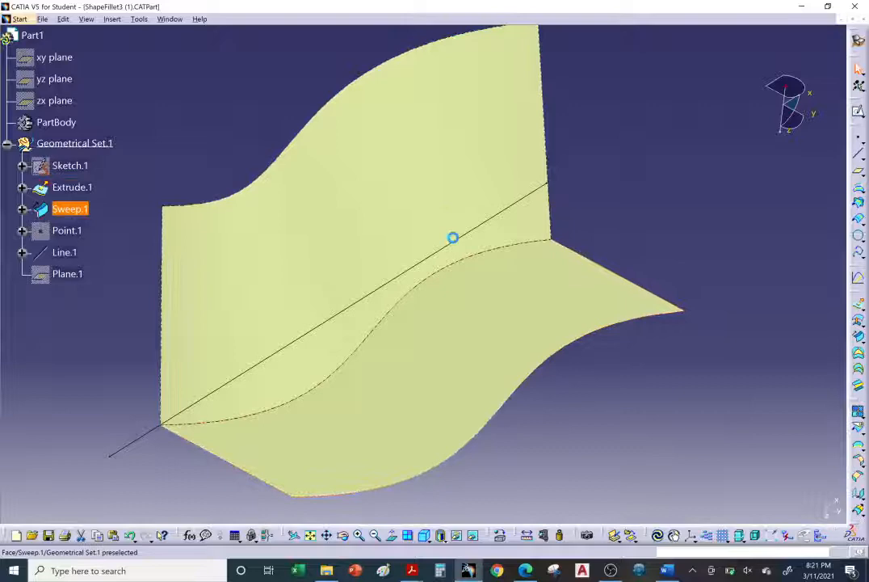
{"action": "left_click", "coordinate": [480, 294]}
{"action": "left_click", "coordinate": [727, 359]}
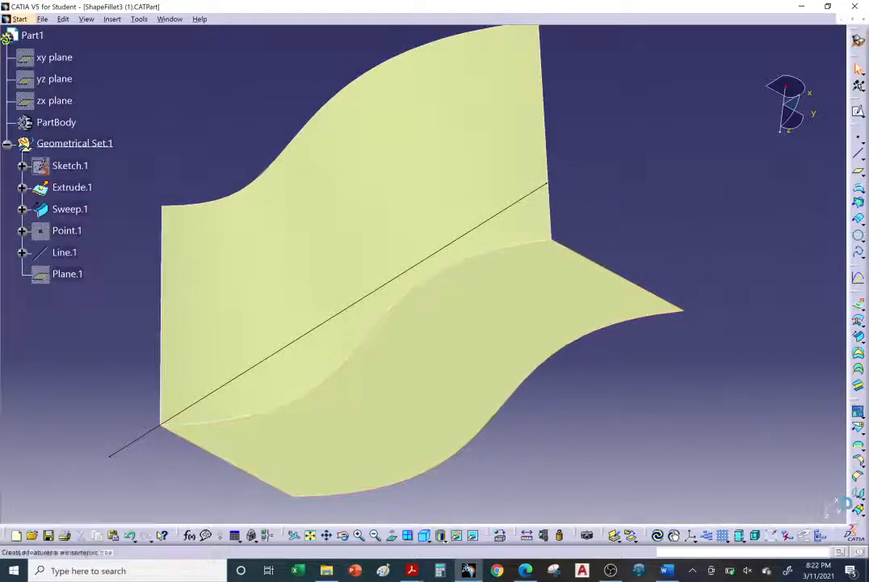
{"action": "left_click", "coordinate": [862, 466]}
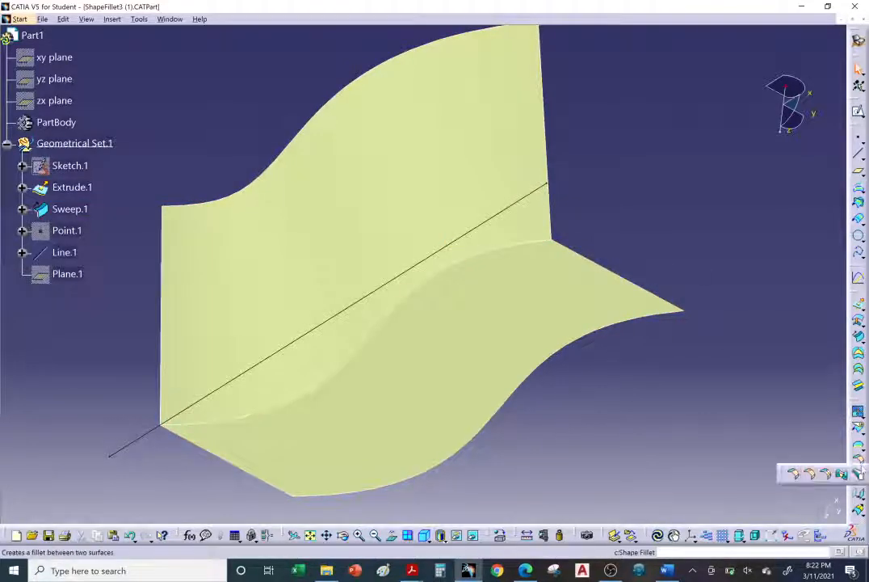
{"action": "left_click", "coordinate": [794, 475]}
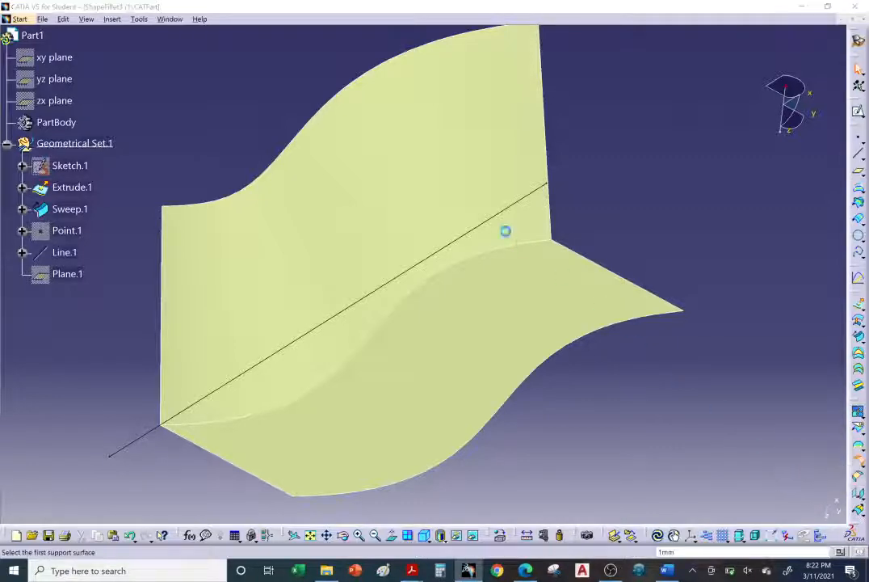
{"action": "left_click", "coordinate": [443, 174]}
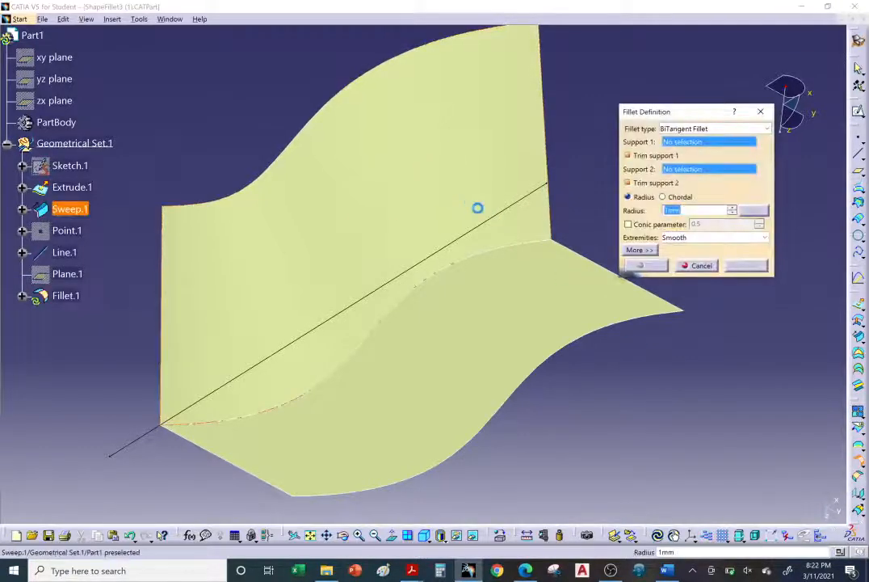
{"action": "left_click", "coordinate": [502, 299]}
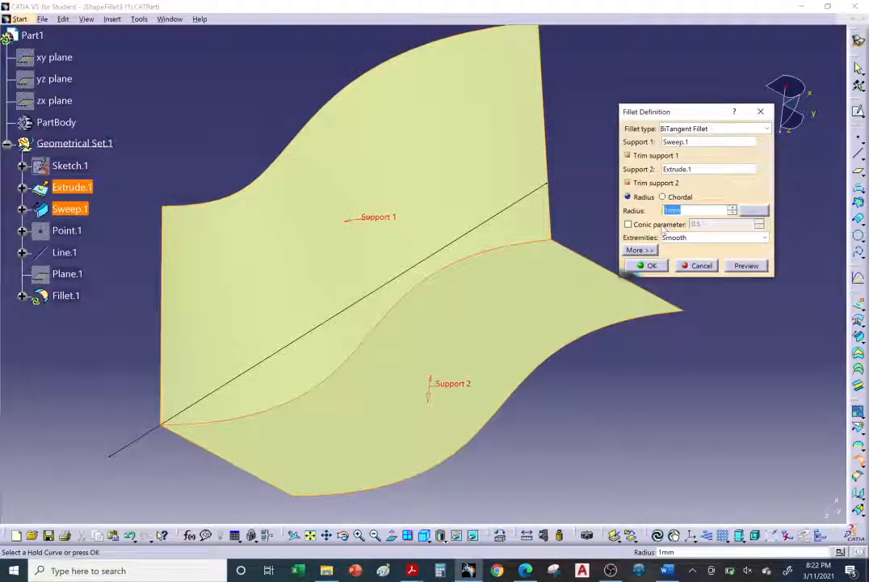
Set the fillet radius to 20 mm and try to preview the fillet between the sweep and extrude surfaces.
{"action": "type", "text": "20"}
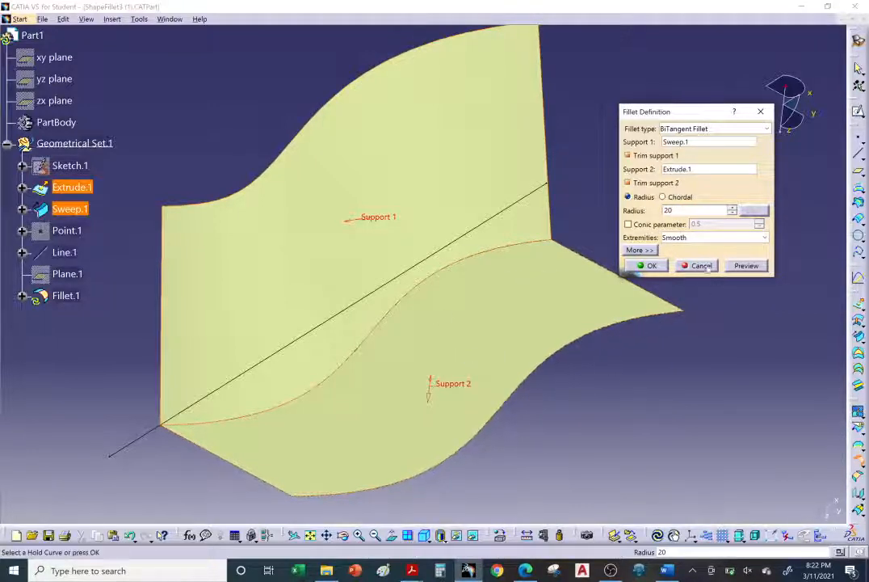
{"action": "left_click", "coordinate": [751, 266]}
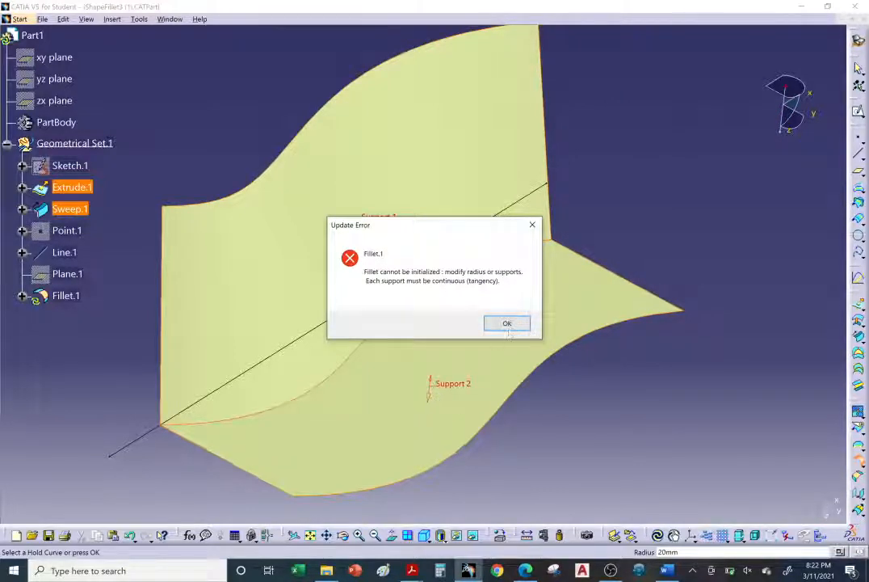
{"action": "left_click", "coordinate": [508, 326]}
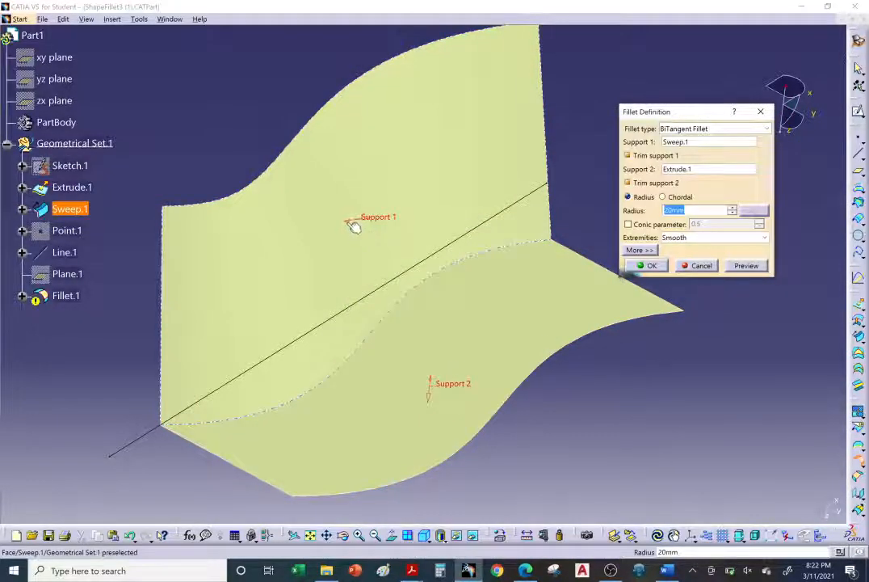
Reverse the Support 2 direction on the Extrude.1 surface and preview the 20 mm fillet.
{"action": "middle_click_drag", "start_coordinate": [386, 289], "coordinate": [320, 239]}
{"action": "middle_click_drag", "start_coordinate": [465, 314], "coordinate": [376, 378]}
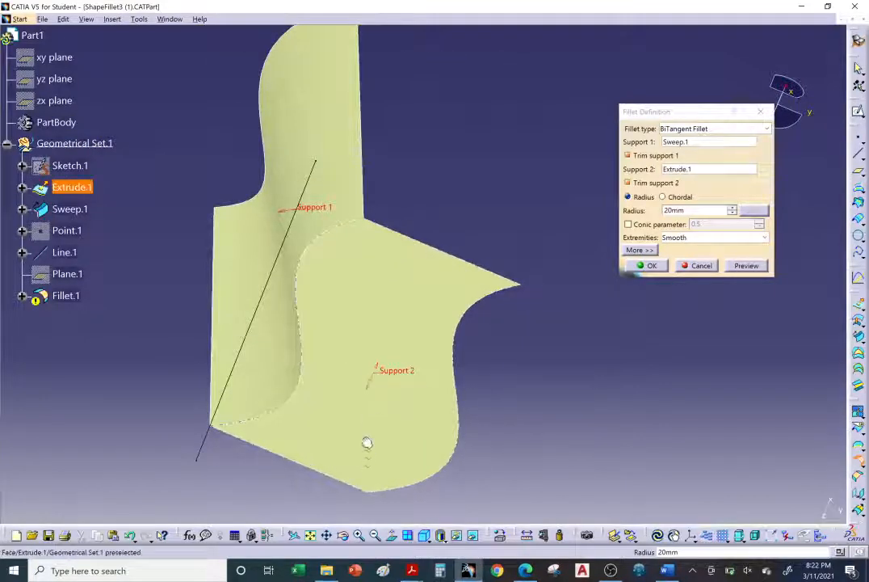
{"action": "left_click", "coordinate": [395, 378]}
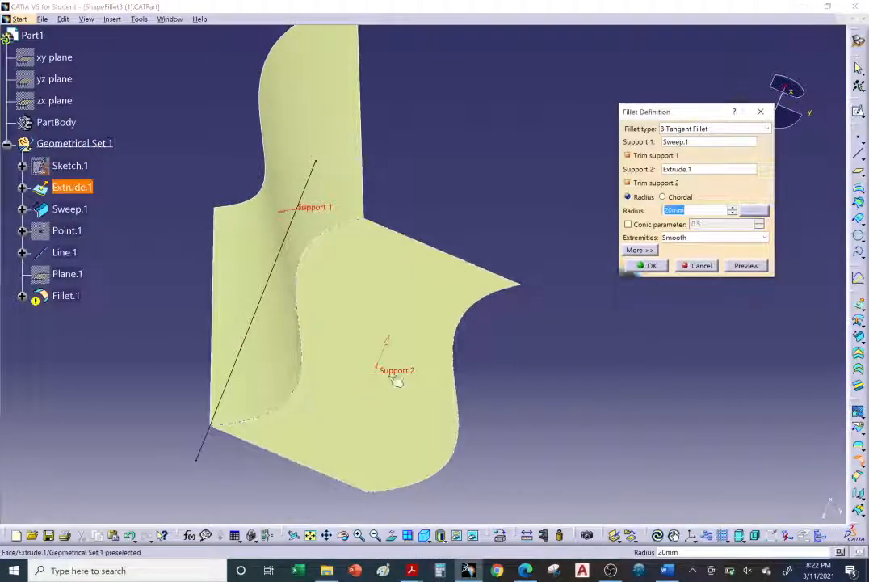
{"action": "mouse_move", "coordinate": [395, 380]}
{"action": "middle_mouse_down"}
{"action": "mouse_move", "coordinate": [370, 286]}
{"action": "mouse_move", "coordinate": [397, 397]}
{"action": "middle_mouse_up"}
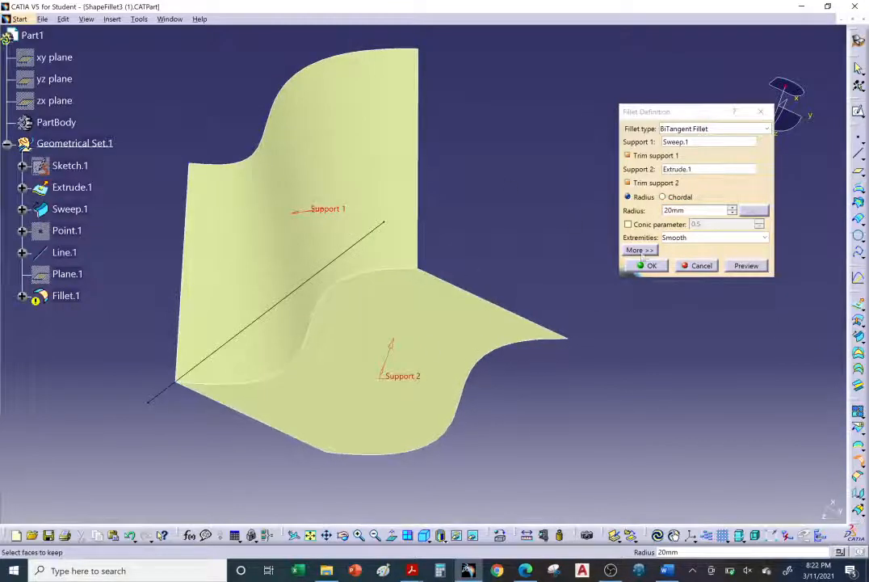
{"action": "left_click", "coordinate": [737, 270]}
{"action": "middle_click_drag", "start_coordinate": [453, 275], "coordinate": [369, 297]}
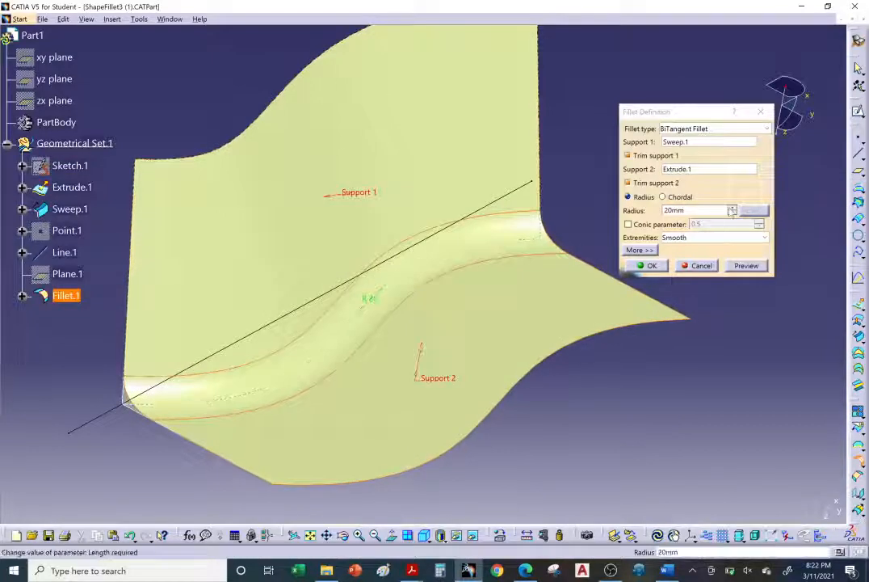
Set the fillet radius to 50 mm and preview the fillet between the sweep and extrude surfaces.
{"action": "left_click", "coordinate": [732, 209]}
{"action": "left_click_drag", "start_coordinate": [729, 209], "coordinate": [730, 210]}
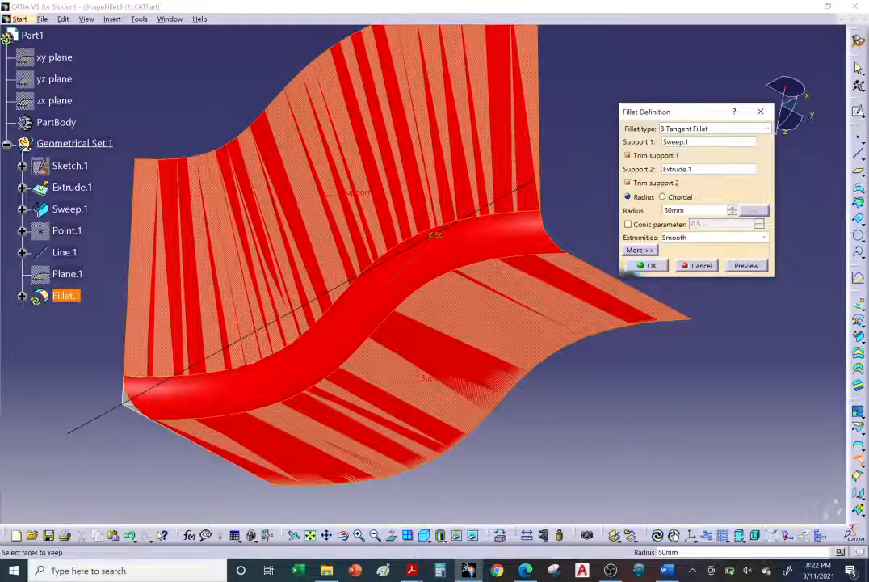
{"action": "left_click", "coordinate": [746, 266]}
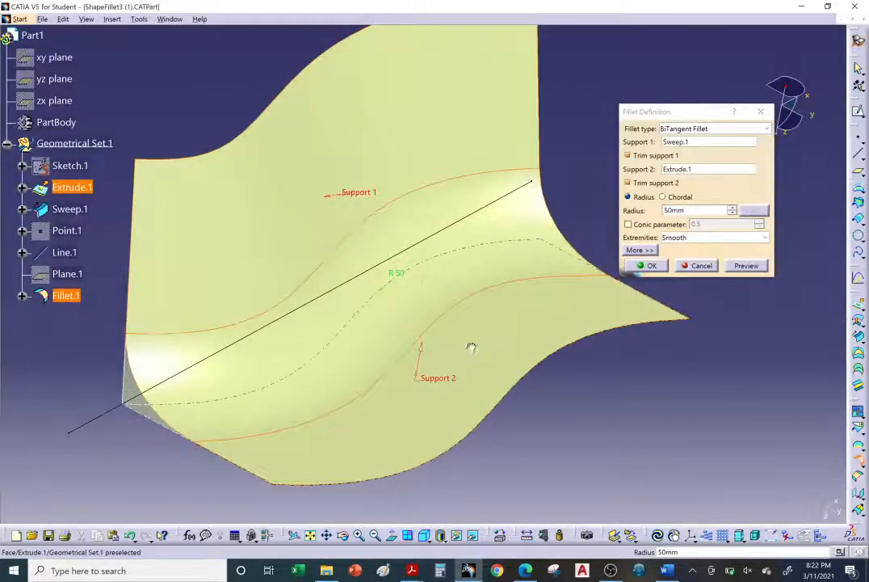
{"action": "middle_click_drag", "start_coordinate": [472, 349], "coordinate": [710, 358]}
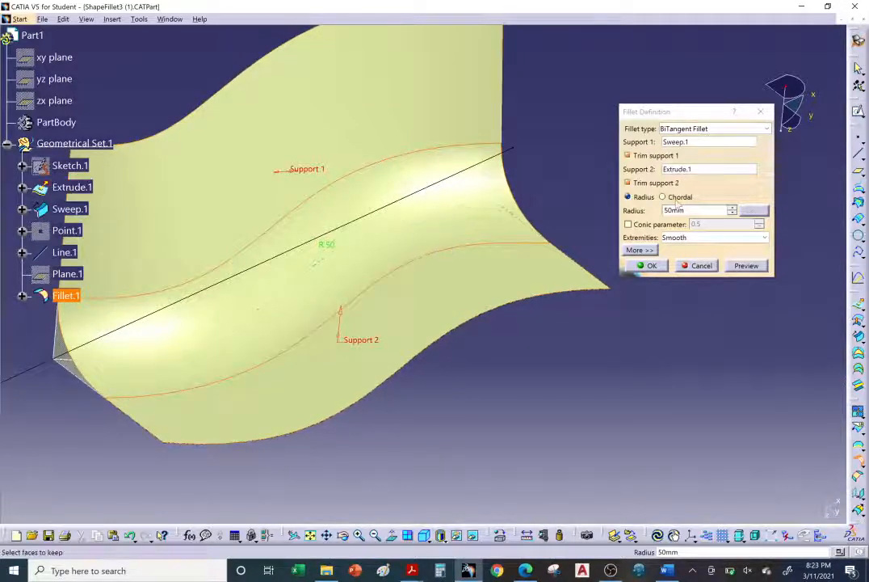
Try defining the fillet by a chordal length of 50 mm instead of a radius and preview it.
{"action": "left_click", "coordinate": [664, 196]}
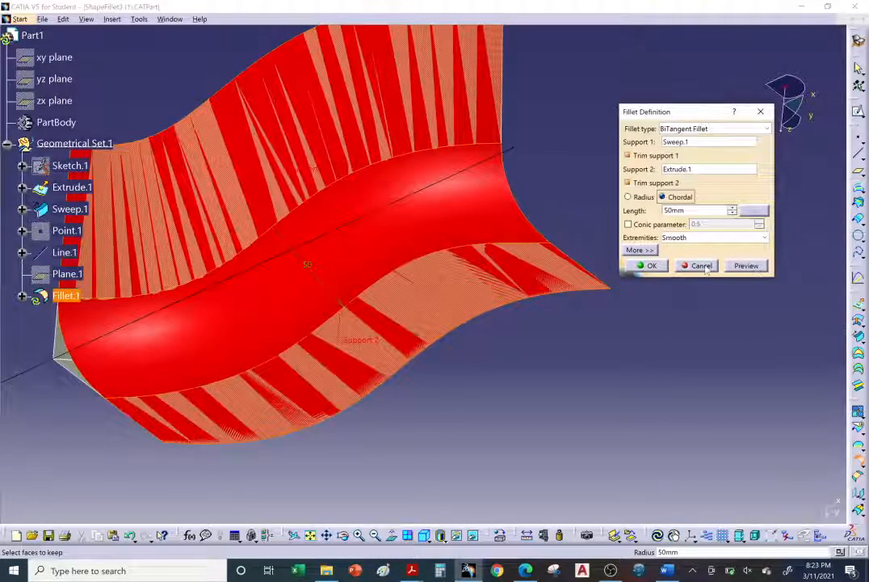
{"action": "left_click", "coordinate": [747, 266]}
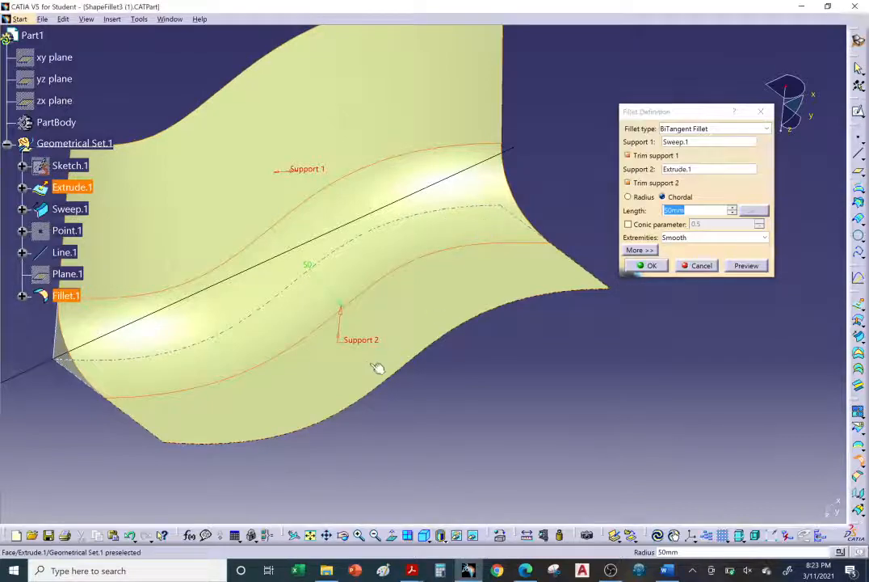
{"action": "middle_click_drag", "start_coordinate": [378, 368], "coordinate": [594, 223]}
Enable the fillet's conic parameter, preview it at 0.5, then set it to 0.7 and inspect the fillet shape.
{"action": "left_click", "coordinate": [653, 225]}
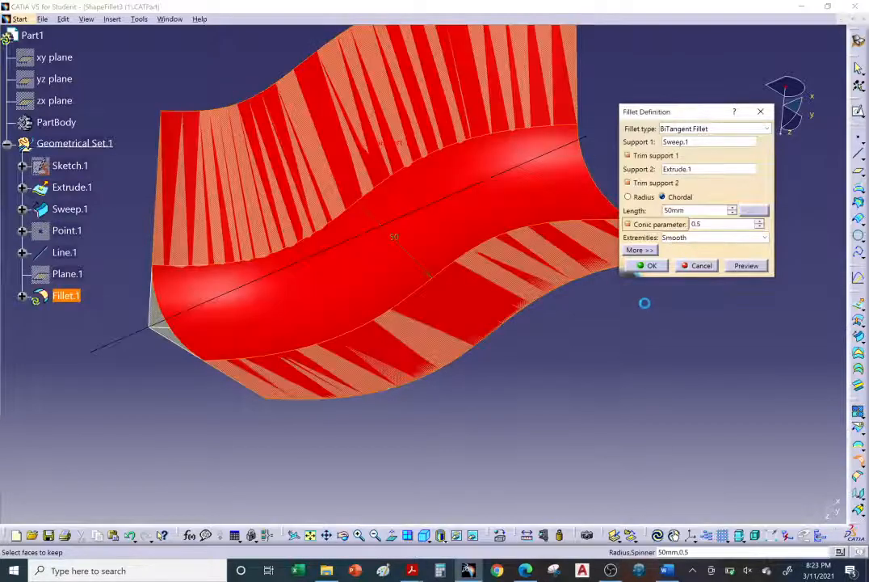
{"action": "left_click", "coordinate": [747, 265]}
{"action": "middle_click_drag", "start_coordinate": [332, 323], "coordinate": [362, 314]}
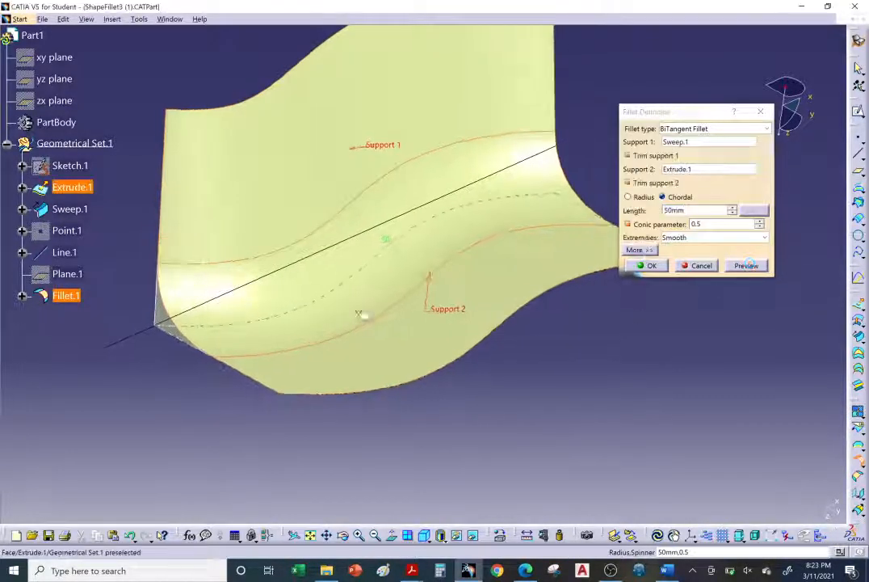
{"action": "left_click", "coordinate": [760, 222]}
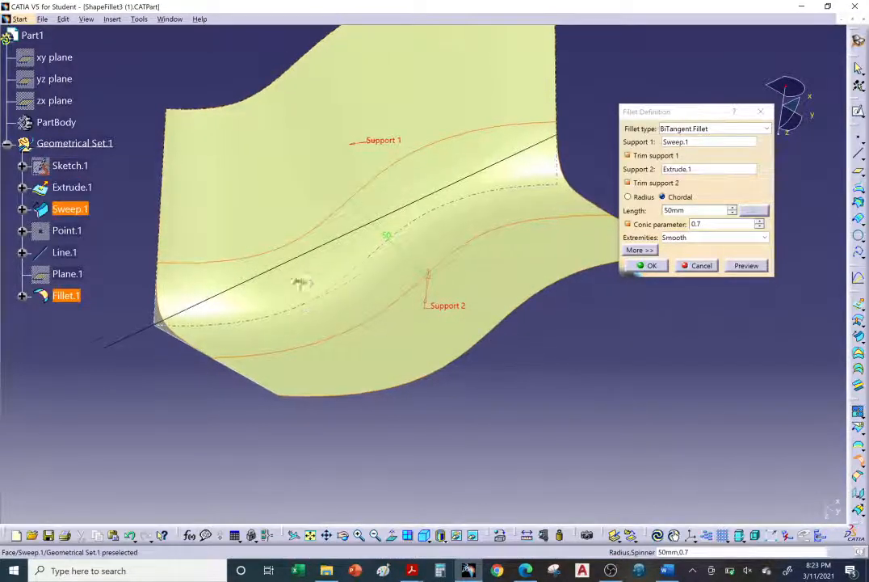
{"action": "middle_click_drag", "start_coordinate": [301, 285], "coordinate": [230, 308]}
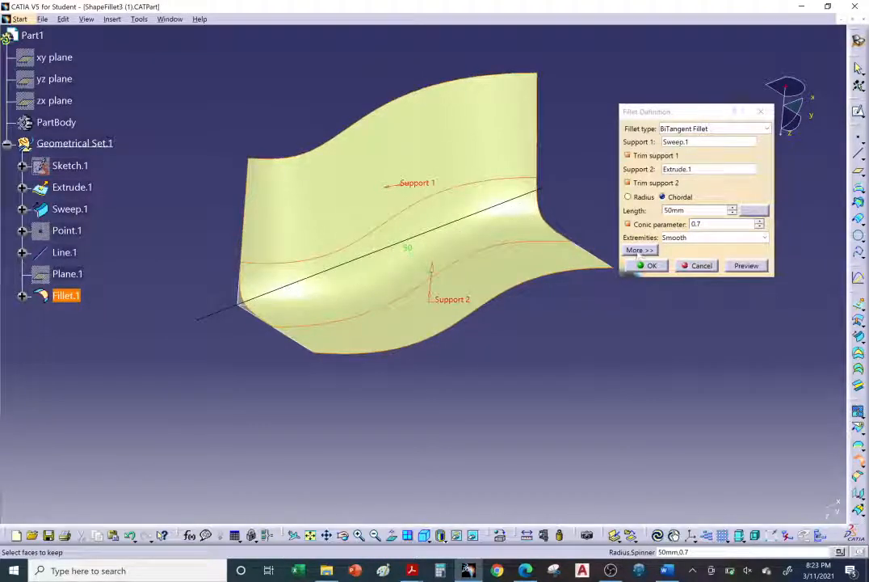
Show the additional fillet options, turn off the conic parameter, and switch back to a radius-based definition.
{"action": "left_click", "coordinate": [641, 252]}
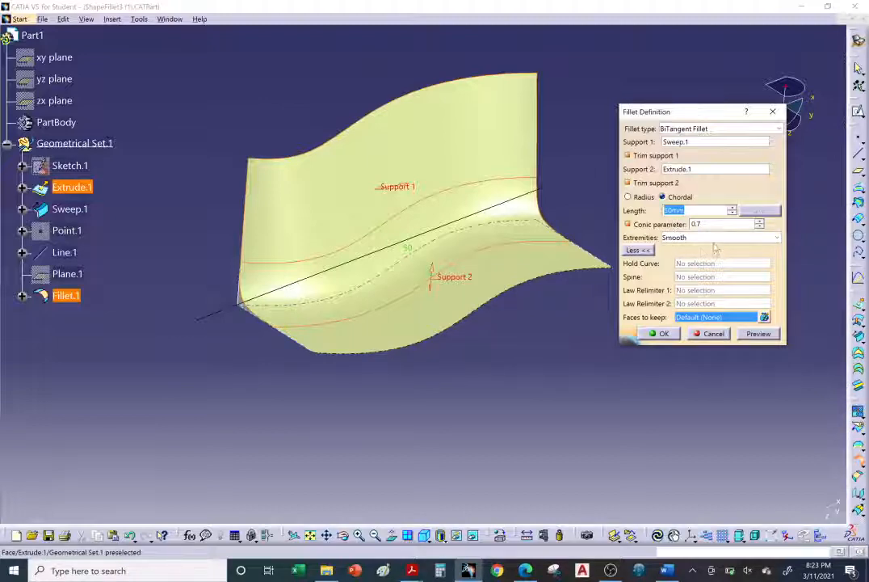
{"action": "middle_click_drag", "start_coordinate": [432, 325], "coordinate": [426, 297]}
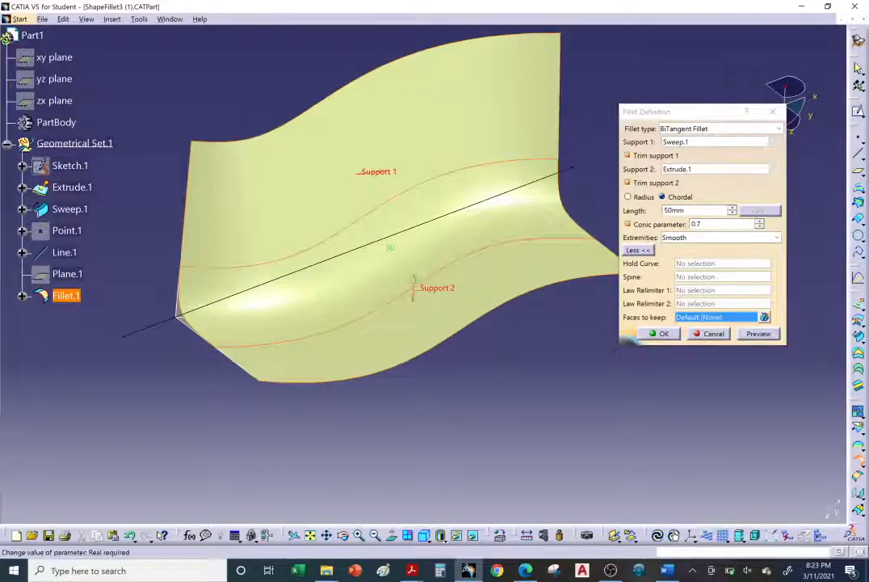
{"action": "left_click", "coordinate": [647, 225]}
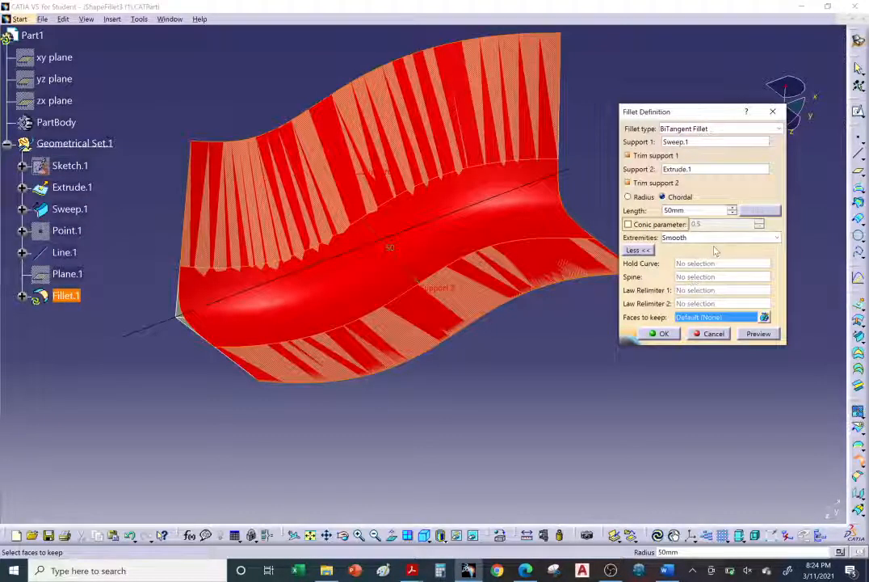
{"action": "left_click", "coordinate": [642, 199]}
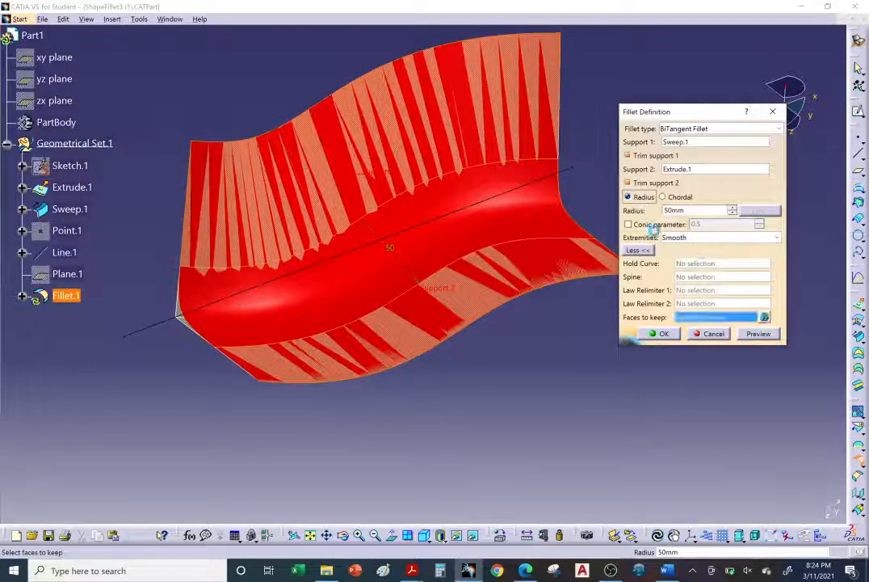
Use Line.1 as the fillet's spine, preview the fillet, and inspect it along the spine.
{"action": "left_click", "coordinate": [693, 277]}
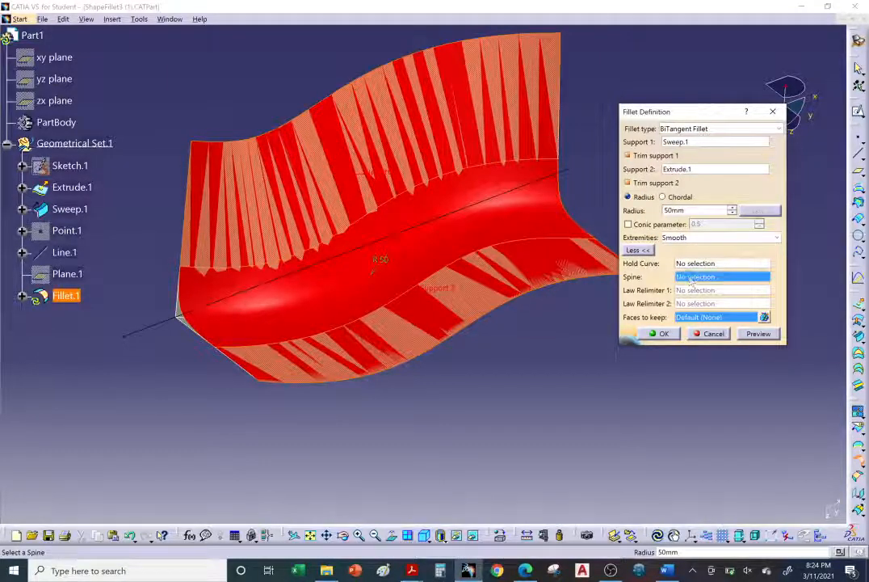
{"action": "left_click", "coordinate": [123, 334]}
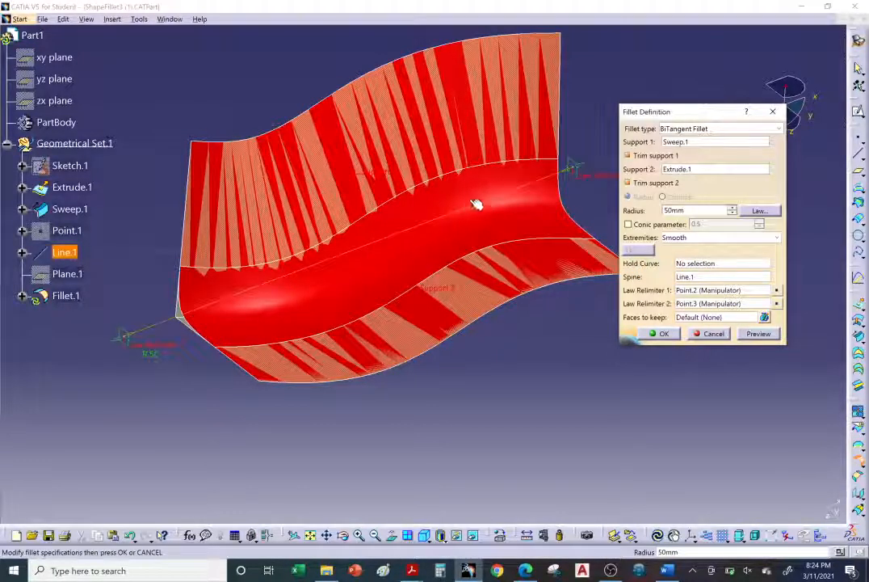
{"action": "middle_click_drag", "start_coordinate": [340, 285], "coordinate": [643, 362]}
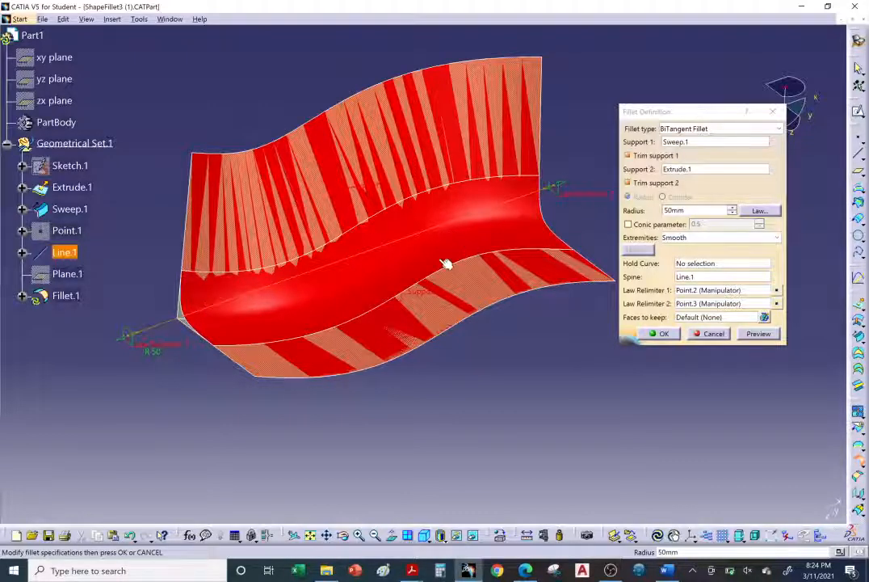
{"action": "left_click", "coordinate": [756, 334]}
{"action": "middle_click_drag", "start_coordinate": [420, 315], "coordinate": [315, 359]}
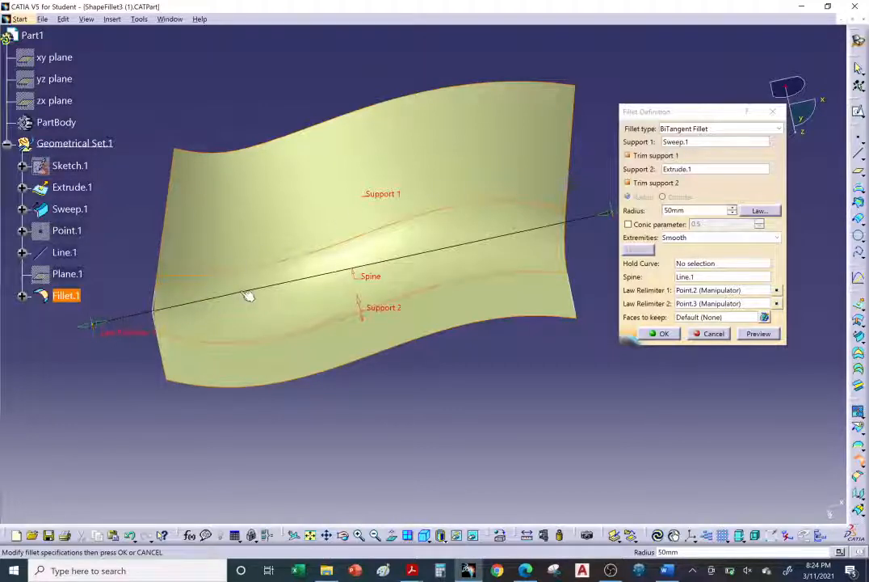
{"action": "middle_click_drag", "start_coordinate": [407, 374], "coordinate": [466, 384]}
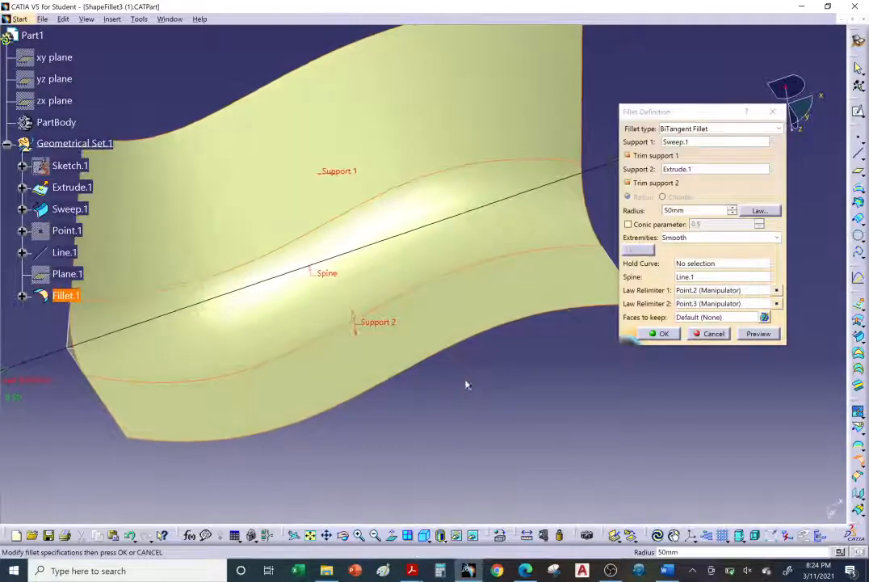
Define a linear radius law from 50 mm to an end value of 100 mm and preview the variable fillet.
{"action": "left_click", "coordinate": [759, 210]}
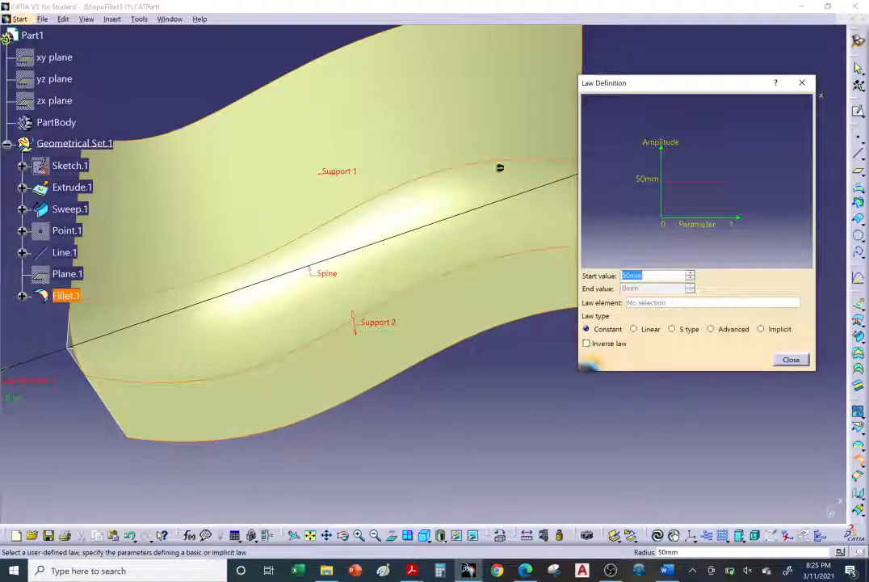
{"action": "middle_click_drag", "start_coordinate": [492, 246], "coordinate": [467, 254]}
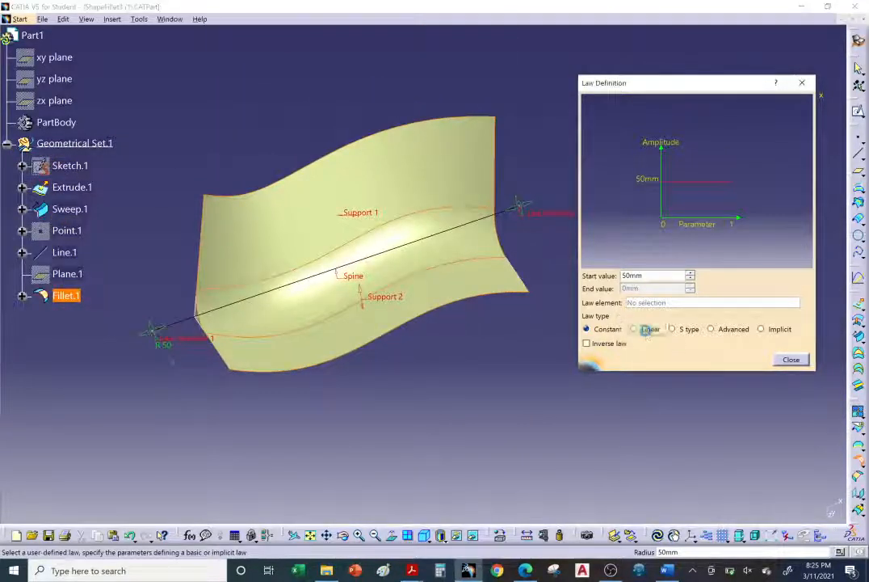
{"action": "left_click", "coordinate": [648, 331]}
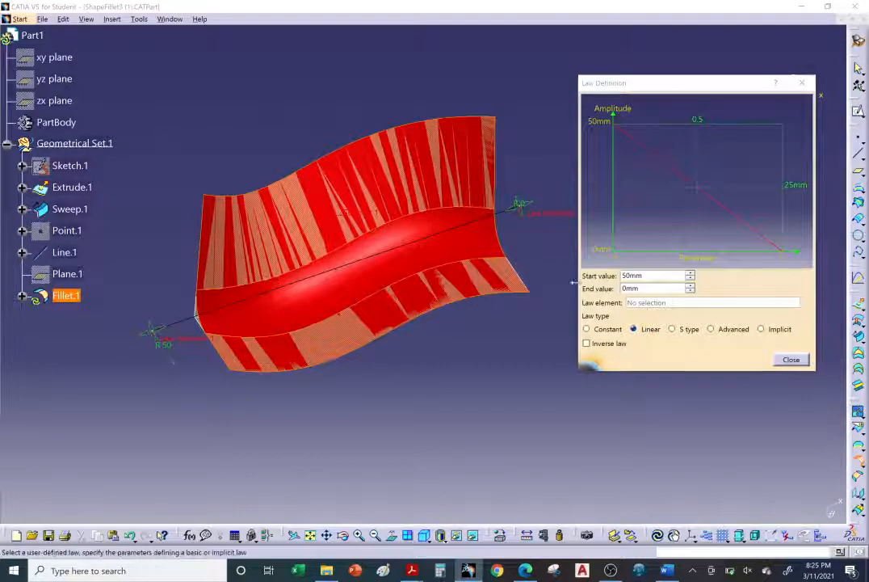
{"action": "left_click", "coordinate": [645, 289]}
{"action": "double_click", "coordinate": [645, 288]}
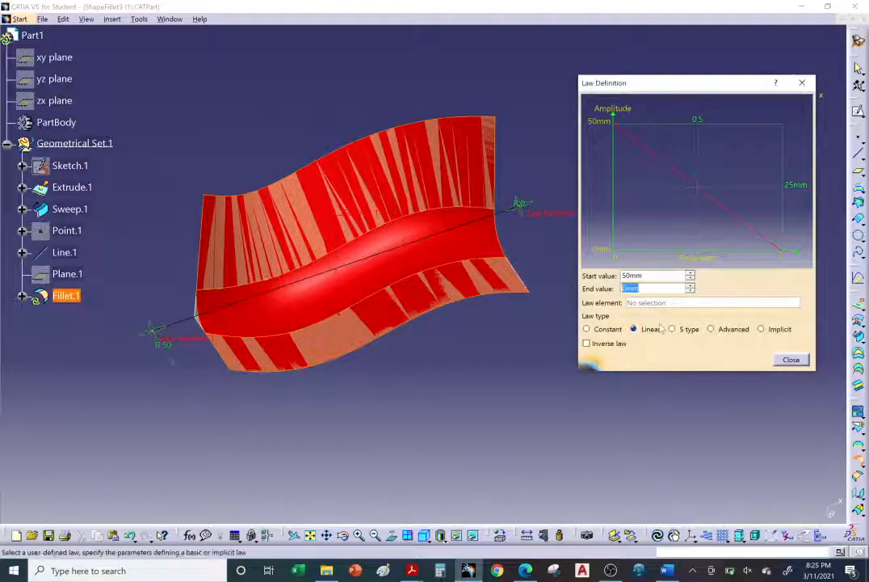
{"action": "type", "text": "10"}
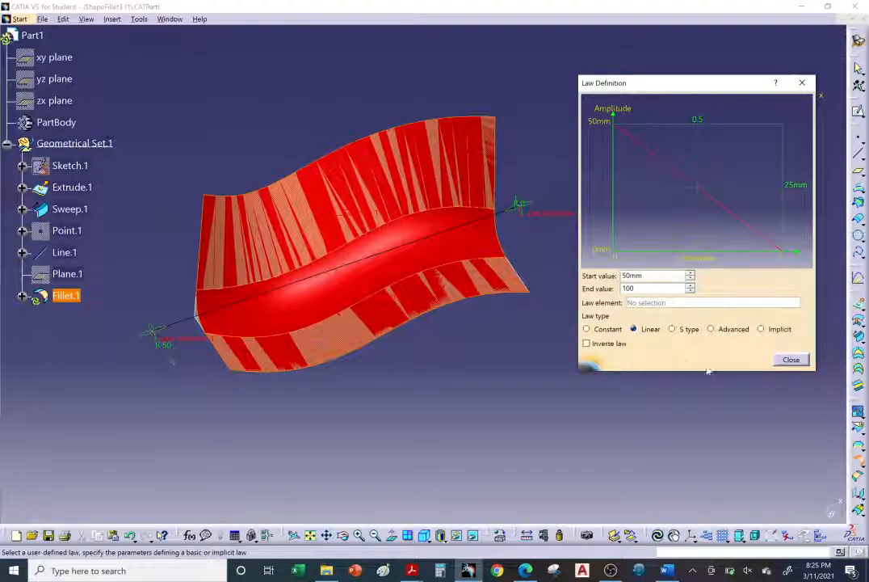
{"action": "left_click", "coordinate": [789, 360]}
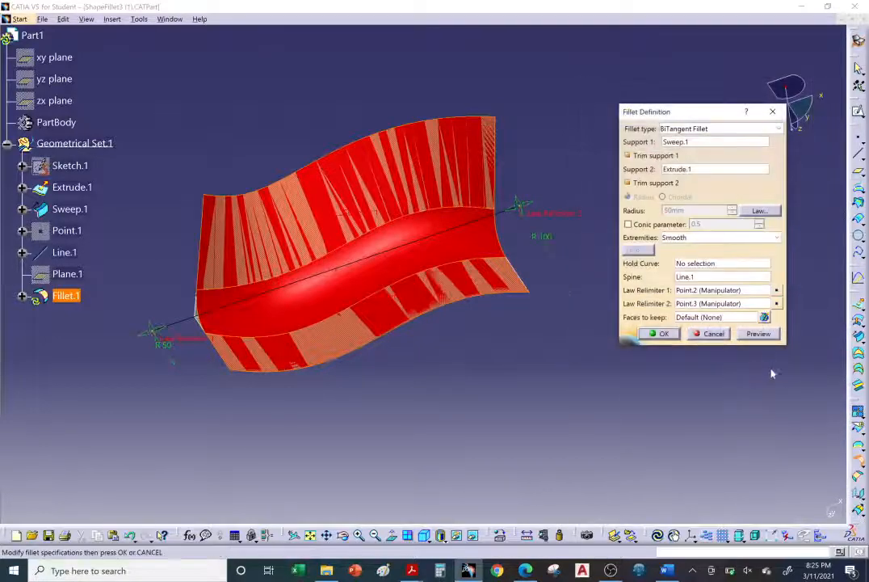
{"action": "left_click", "coordinate": [760, 334]}
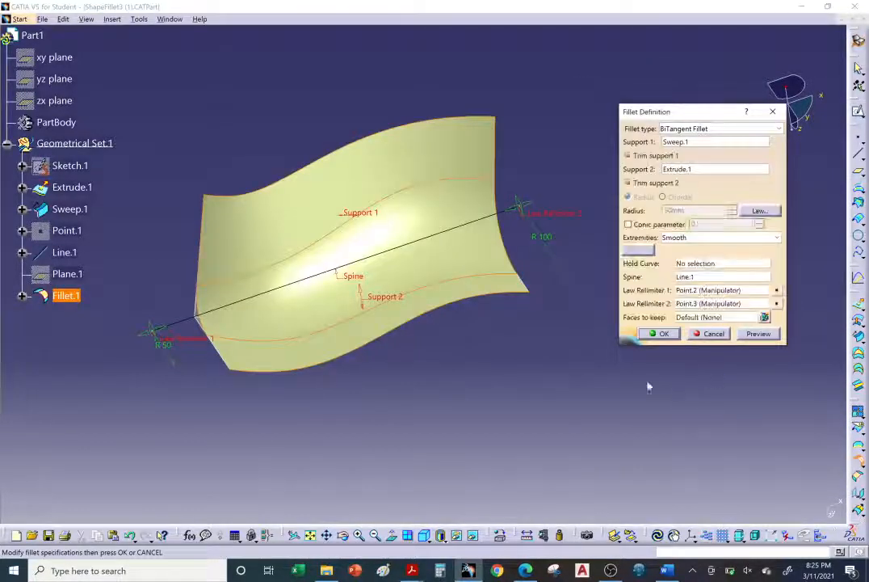
Move the law relimiter at the 50 mm end inward along the spine and preview the fillet again.
{"action": "middle_click_drag", "start_coordinate": [456, 336], "coordinate": [425, 320]}
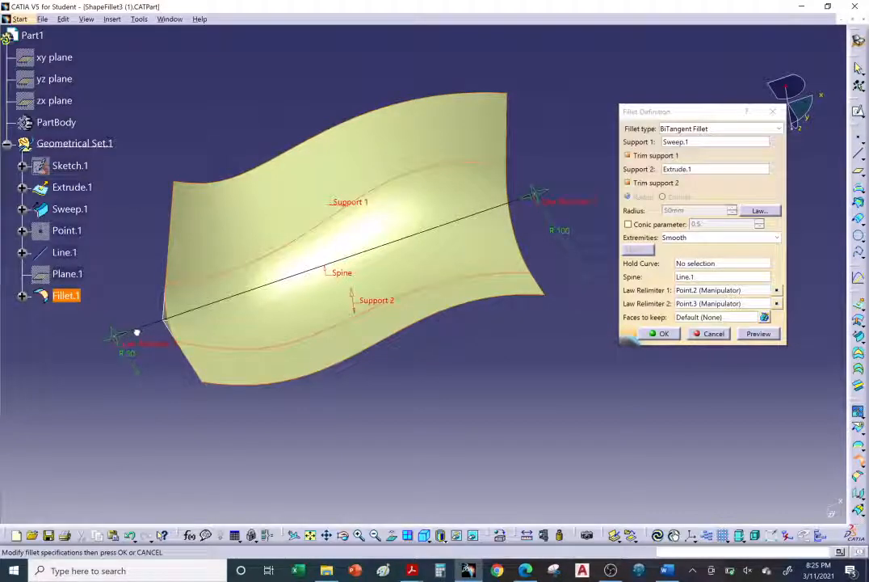
{"action": "left_click_drag", "start_coordinate": [139, 331], "coordinate": [113, 340]}
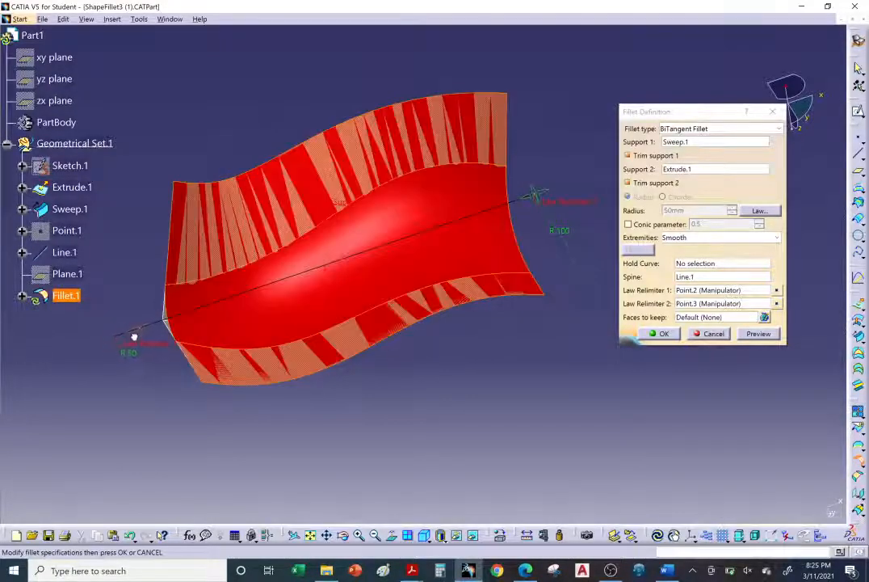
{"action": "middle_click_drag", "start_coordinate": [135, 336], "coordinate": [589, 223]}
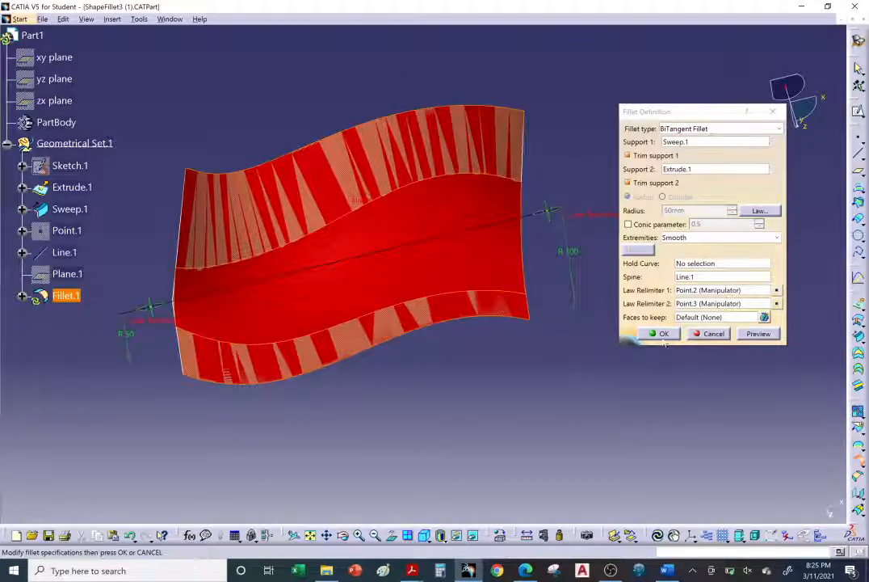
{"action": "left_click", "coordinate": [757, 333]}
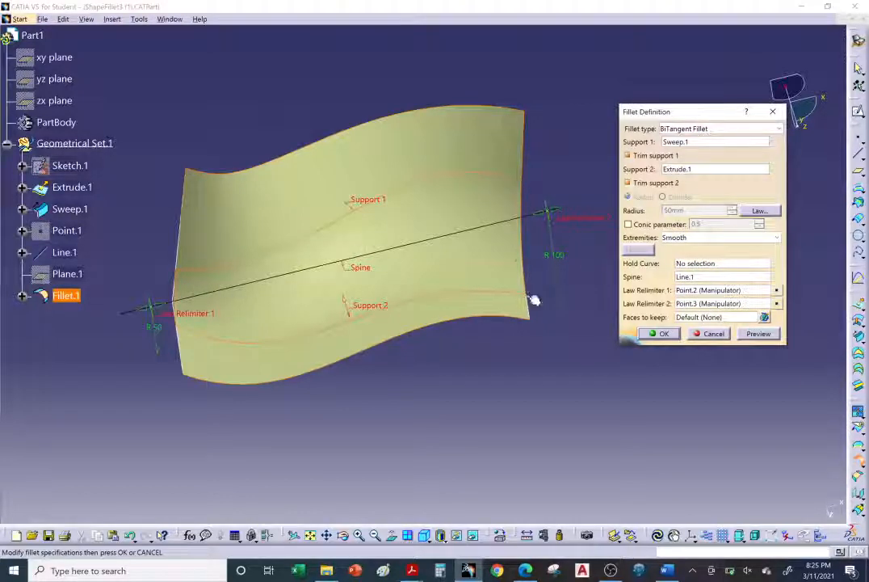
{"action": "middle_click_drag", "start_coordinate": [460, 380], "coordinate": [606, 351]}
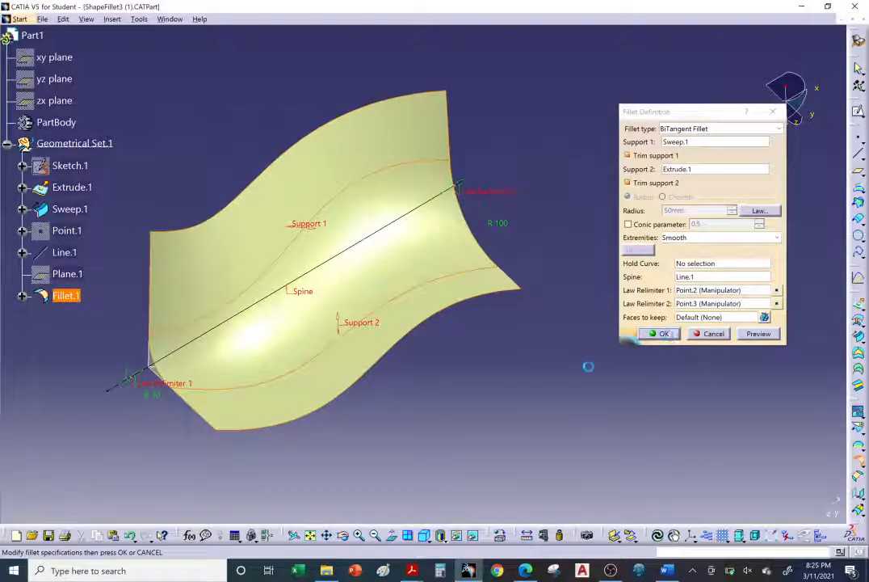
Create the variable radius fillet and inspect the finished surface from another side.
{"action": "left_click", "coordinate": [663, 333]}
{"action": "middle_click_drag", "start_coordinate": [329, 371], "coordinate": [377, 368]}
{"action": "left_click", "coordinate": [495, 458]}
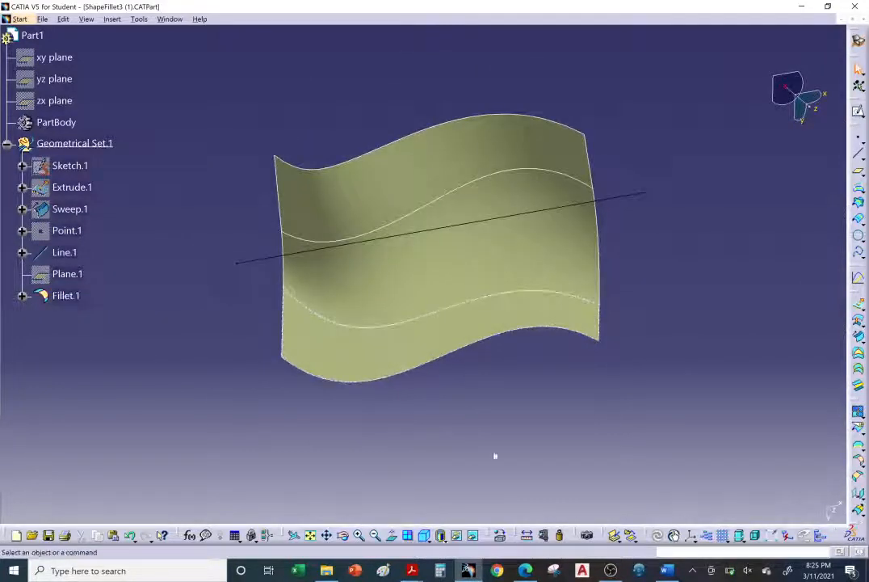
Switch to the CATIA help page in the browser and read on to the BiTangent Fillet with Multi-ribbons section.
{"action": "left_click", "coordinate": [525, 571]}
{"action": "scroll", "coordinate": [395, 402], "scroll_direction": "down", "scroll_amount": 9}
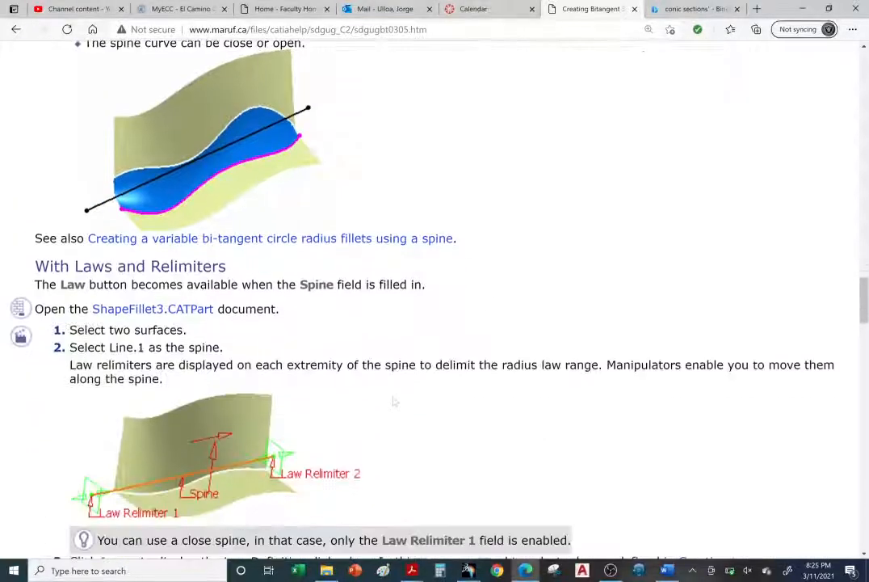
{"action": "scroll", "coordinate": [388, 402], "scroll_direction": "down", "scroll_amount": 10}
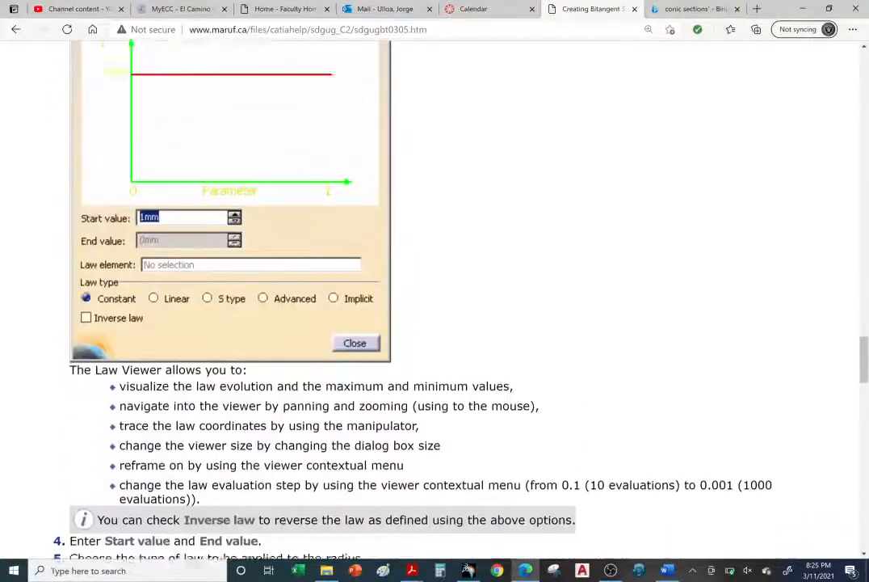
{"action": "scroll", "coordinate": [387, 401], "scroll_direction": "down", "scroll_amount": 8}
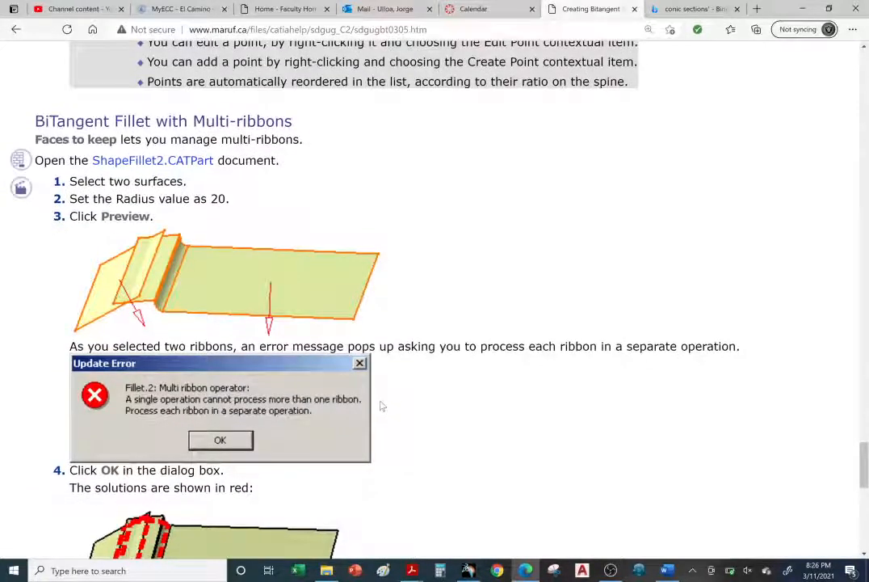
{"action": "scroll", "coordinate": [383, 407], "scroll_direction": "down", "scroll_amount": 3}
{"action": "scroll", "coordinate": [383, 414], "scroll_direction": "down", "scroll_amount": 5}
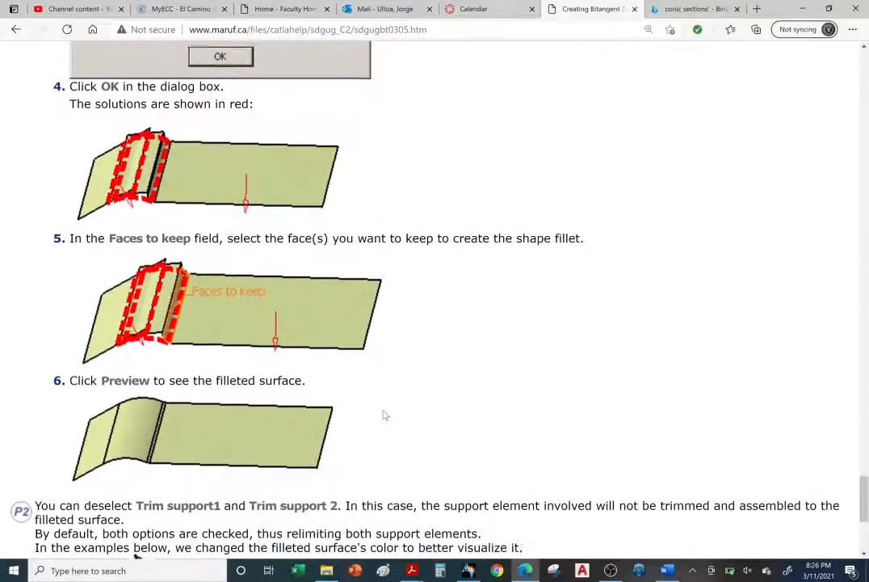
{"action": "scroll", "coordinate": [385, 415], "scroll_direction": "up", "scroll_amount": 6}
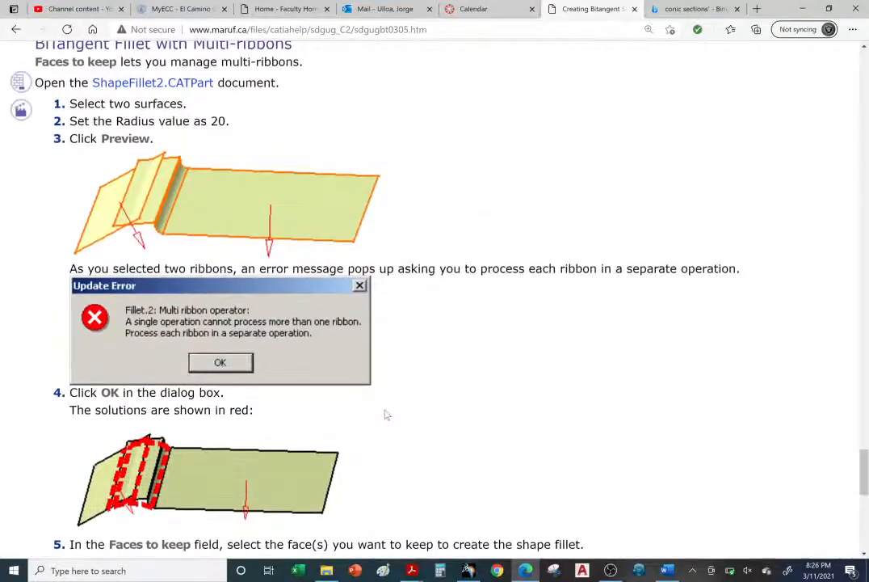
{"action": "scroll", "coordinate": [385, 414], "scroll_direction": "down", "scroll_amount": 12}
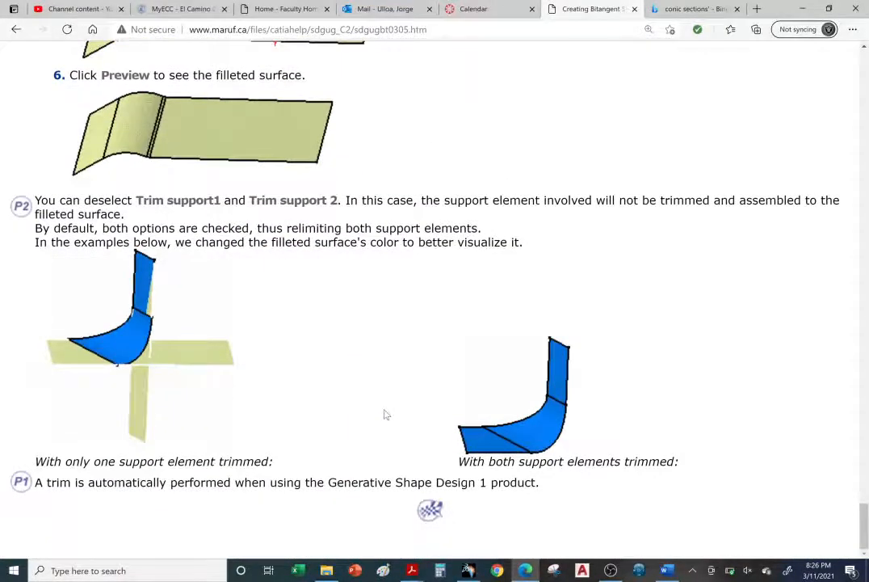
{"action": "scroll", "coordinate": [385, 415], "scroll_direction": "up", "scroll_amount": 10}
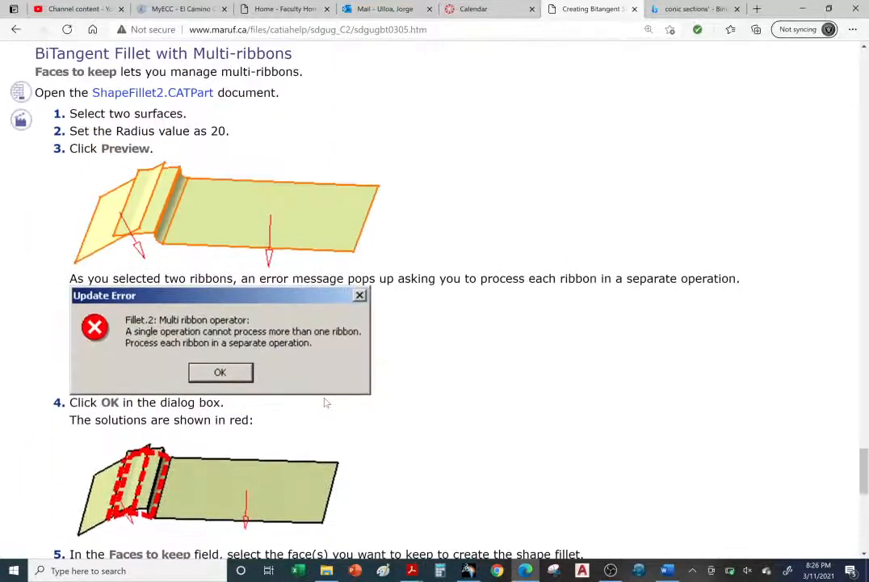
{"action": "scroll", "coordinate": [325, 402], "scroll_direction": "up", "scroll_amount": 1}
{"action": "scroll", "coordinate": [326, 402], "scroll_direction": "up", "scroll_amount": 1}
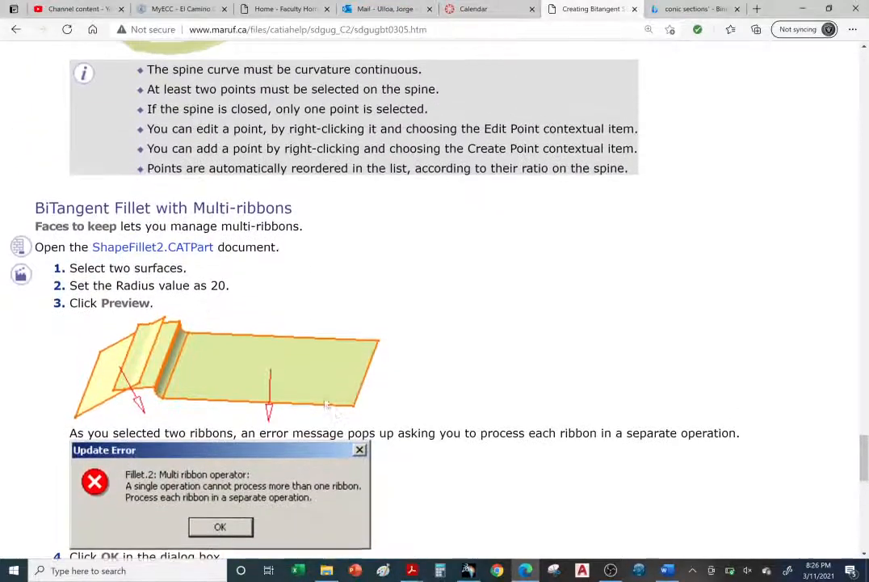
Download ShapeFillet2.CATPart from the multi-ribbons section, open it in CATIA, and inspect its surfaces up close.
{"action": "left_click", "coordinate": [162, 249]}
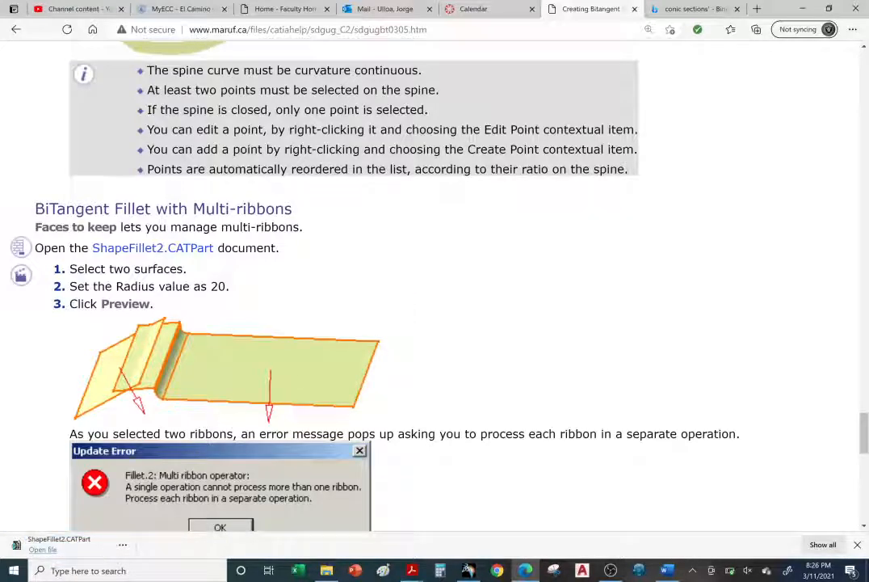
{"action": "left_click", "coordinate": [44, 549]}
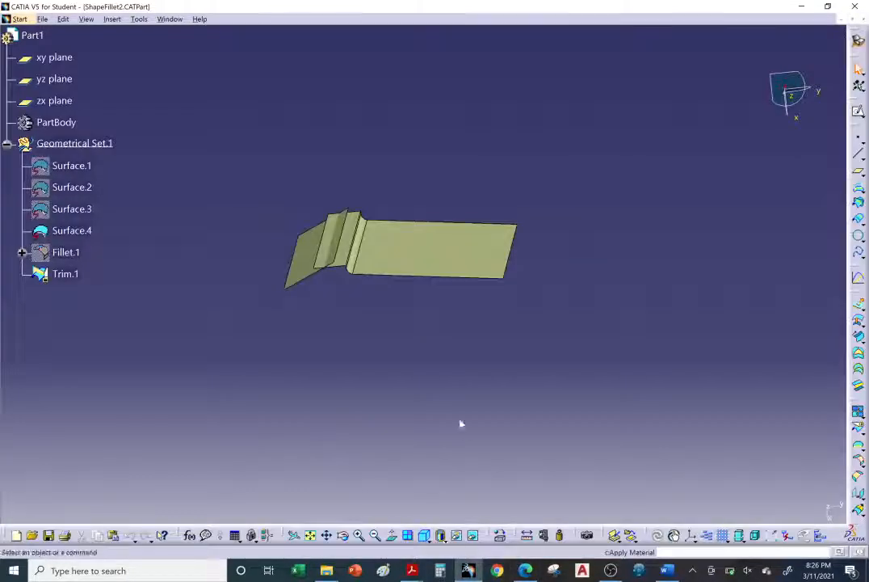
{"action": "middle_click_drag", "start_coordinate": [460, 423], "coordinate": [520, 474]}
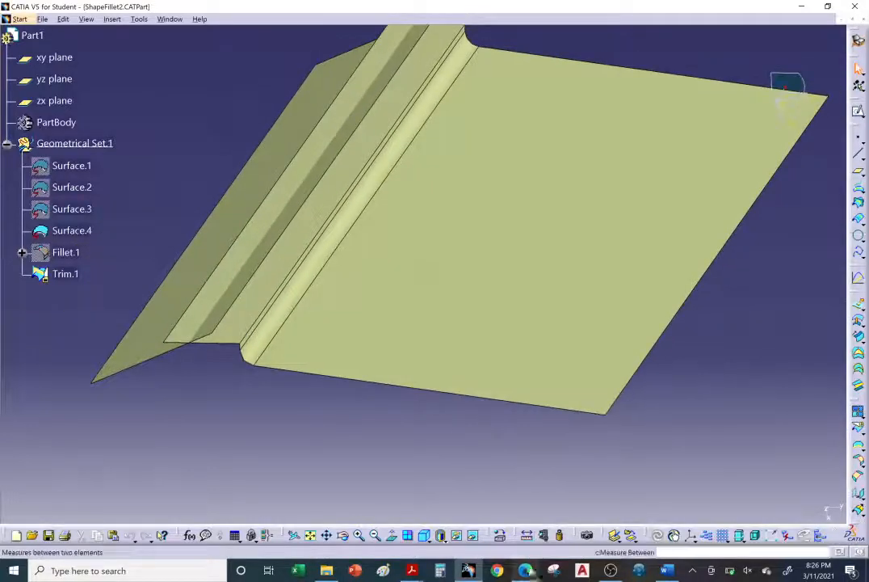
Brighten the model display by raising the ambient level of the light source.
{"action": "left_click", "coordinate": [87, 19]}
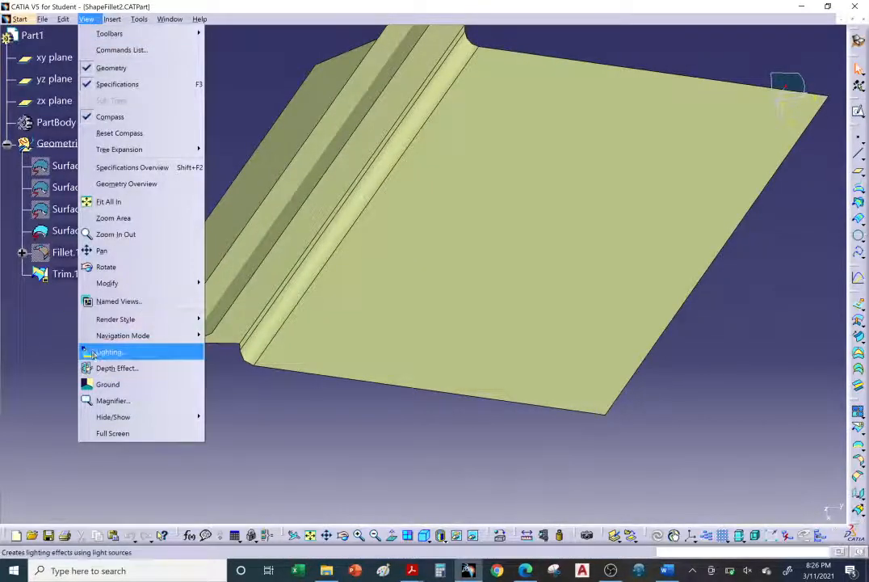
{"action": "left_click", "coordinate": [118, 351]}
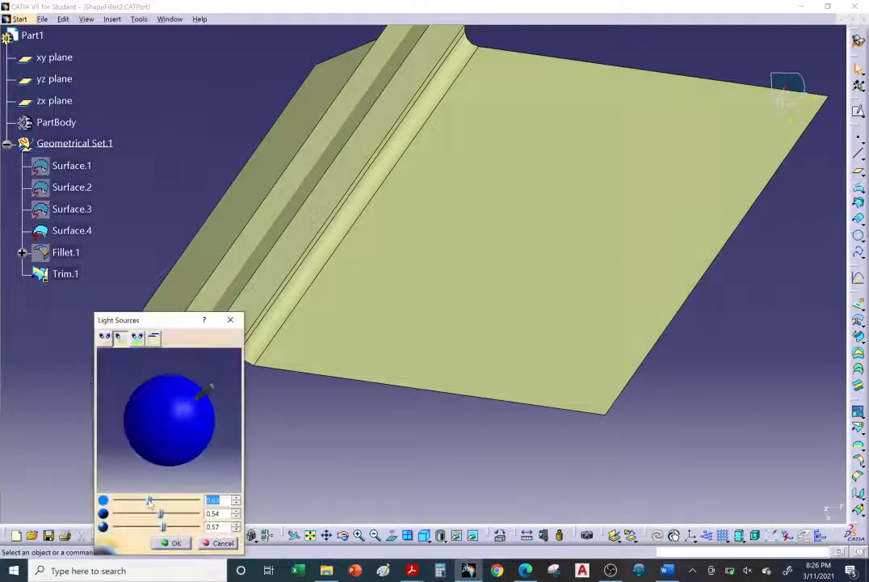
{"action": "left_click_drag", "start_coordinate": [149, 501], "coordinate": [156, 501]}
{"action": "left_click", "coordinate": [171, 543]}
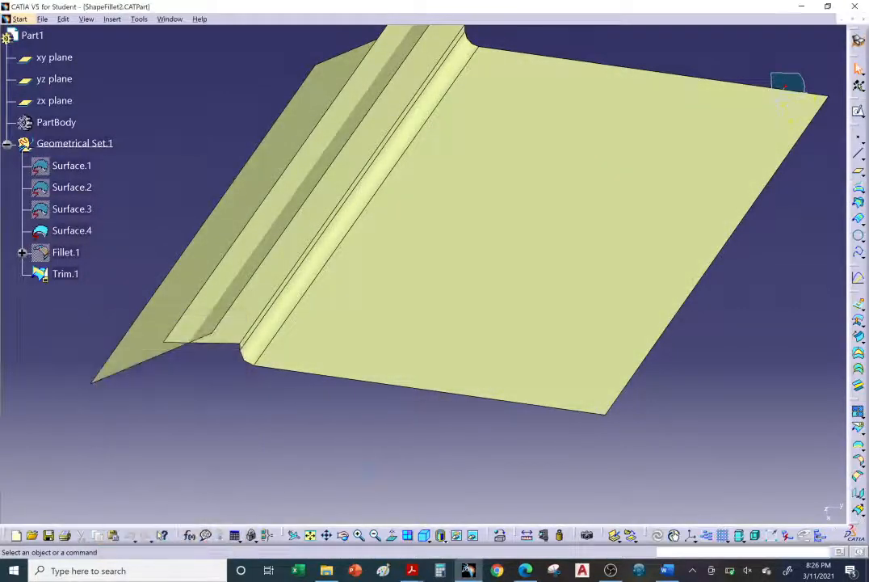
Review the multi-ribbon fillet instructions in the browser, covering the ribbon error, Faces to keep, and the Trim support options.
{"action": "left_click", "coordinate": [525, 570]}
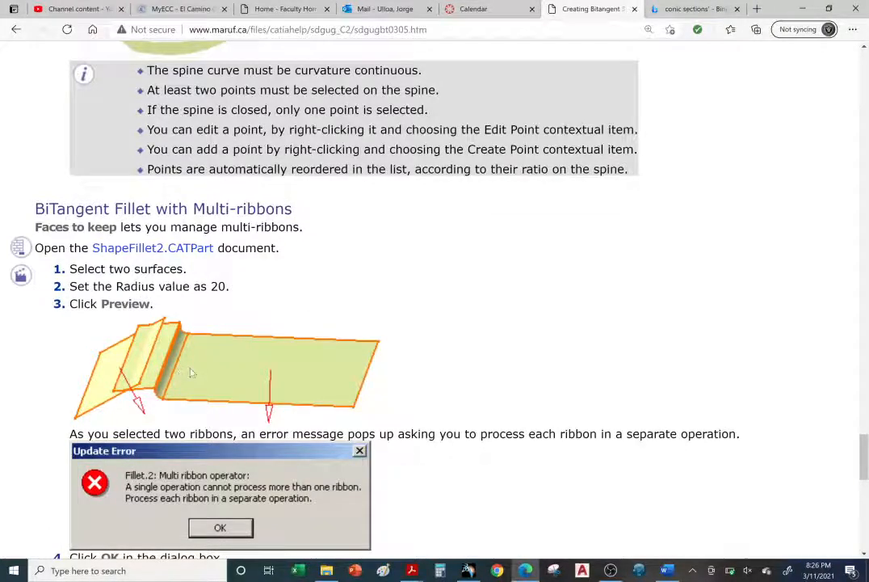
{"action": "scroll", "coordinate": [191, 372], "scroll_direction": "down", "scroll_amount": 1}
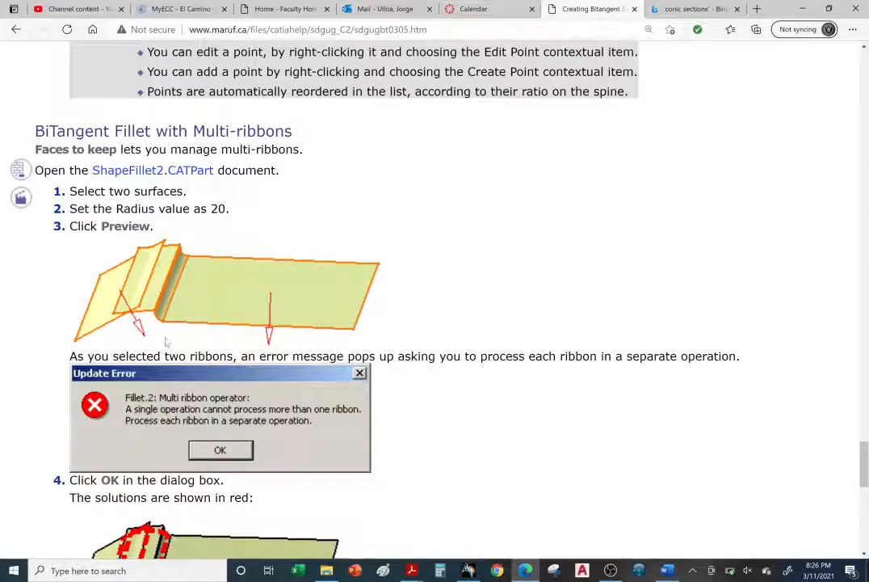
{"action": "scroll", "coordinate": [166, 341], "scroll_direction": "down", "scroll_amount": 2}
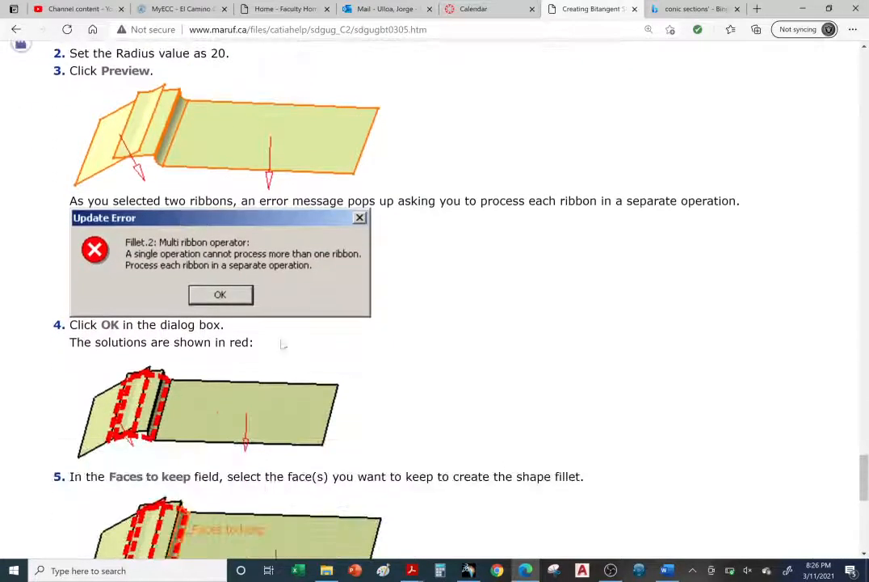
{"action": "scroll", "coordinate": [283, 344], "scroll_direction": "down", "scroll_amount": 1}
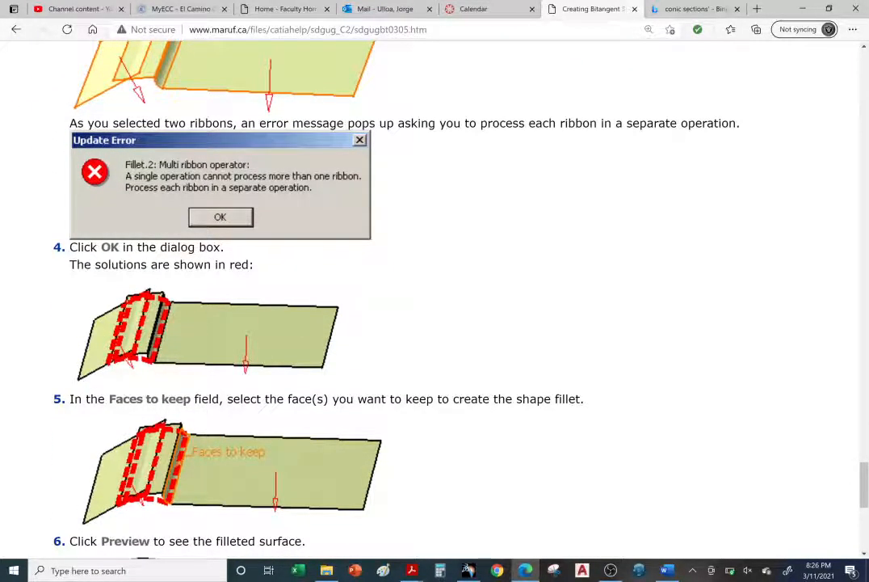
{"action": "scroll", "coordinate": [242, 389], "scroll_direction": "down", "scroll_amount": 1}
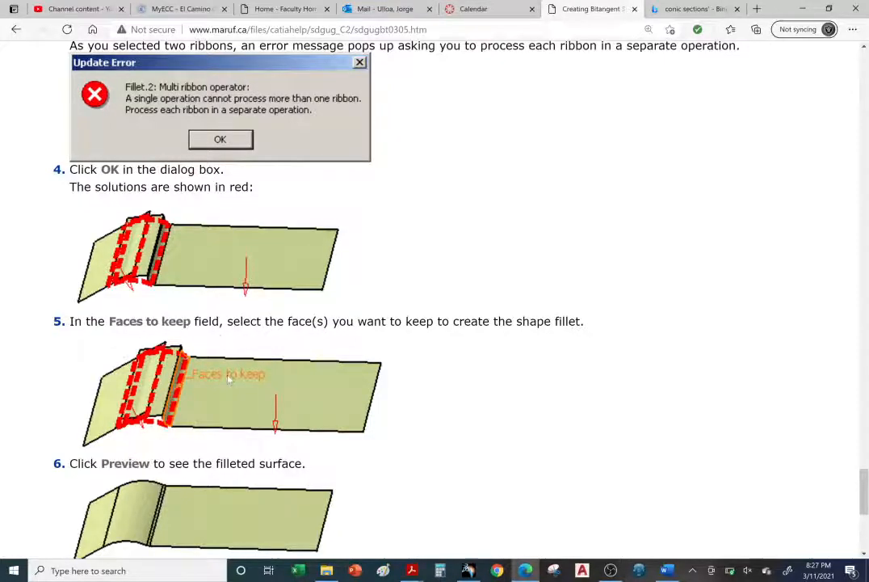
{"action": "scroll", "coordinate": [356, 404], "scroll_direction": "down", "scroll_amount": 1}
{"action": "scroll", "coordinate": [357, 406], "scroll_direction": "down", "scroll_amount": 1}
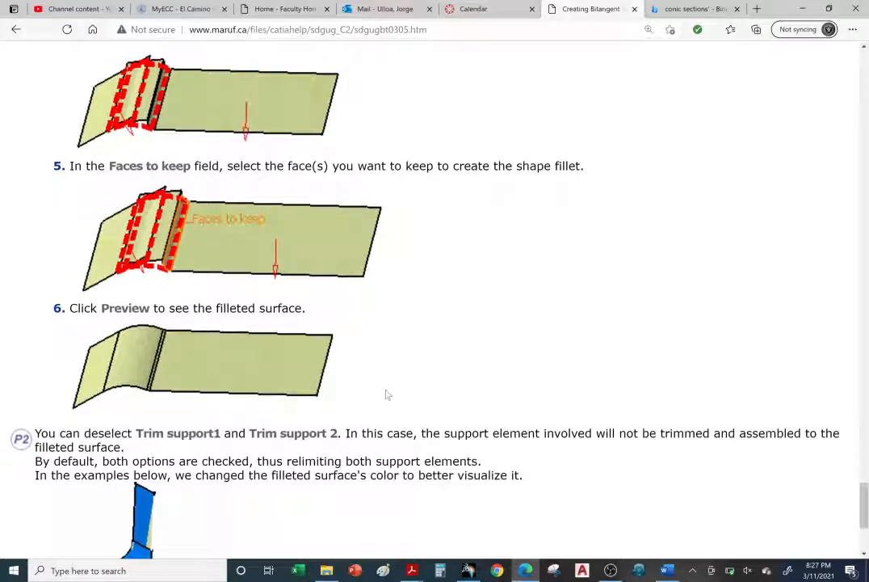
{"action": "scroll", "coordinate": [396, 373], "scroll_direction": "down", "scroll_amount": 2}
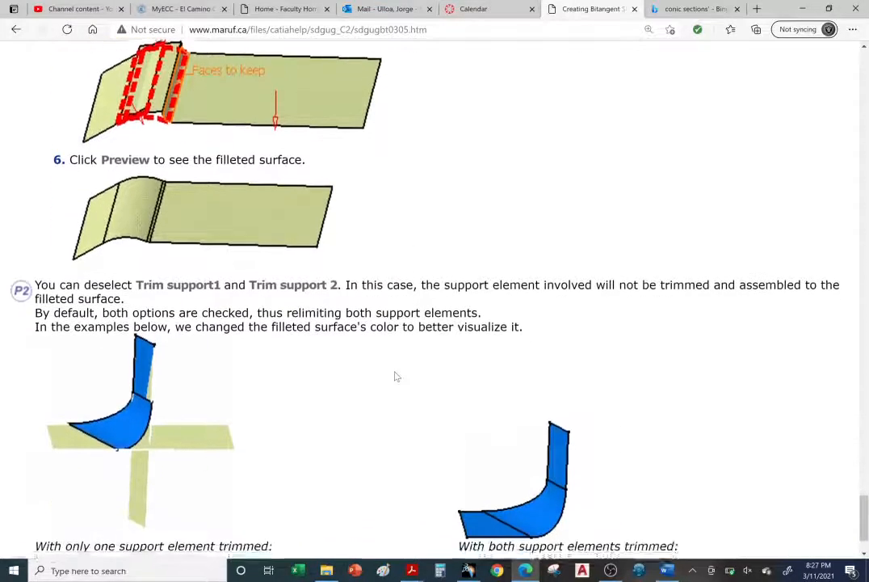
{"action": "scroll", "coordinate": [394, 374], "scroll_direction": "up", "scroll_amount": 2}
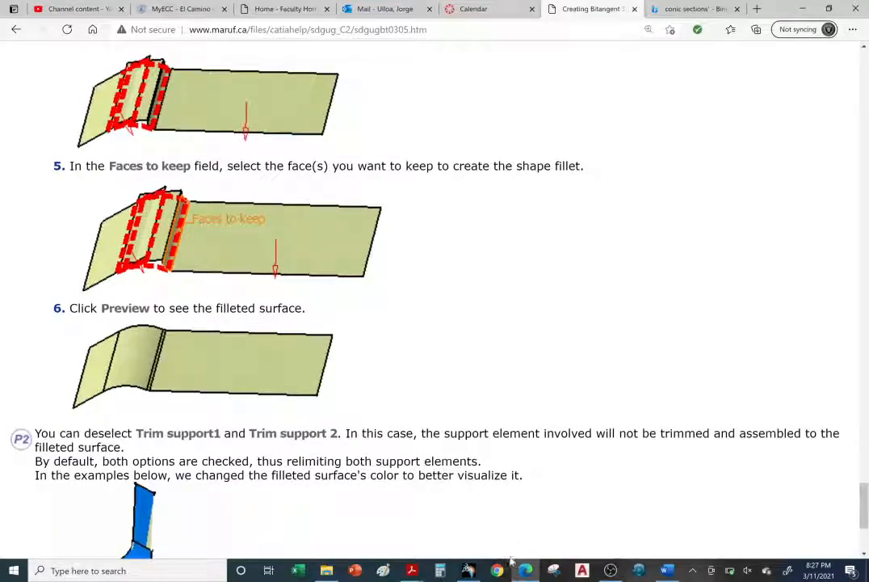
Return to CATIA and change the fill color of Surface.4 to a brownish orange.
{"action": "left_click", "coordinate": [468, 570]}
{"action": "middle_click_drag", "start_coordinate": [419, 388], "coordinate": [441, 390]}
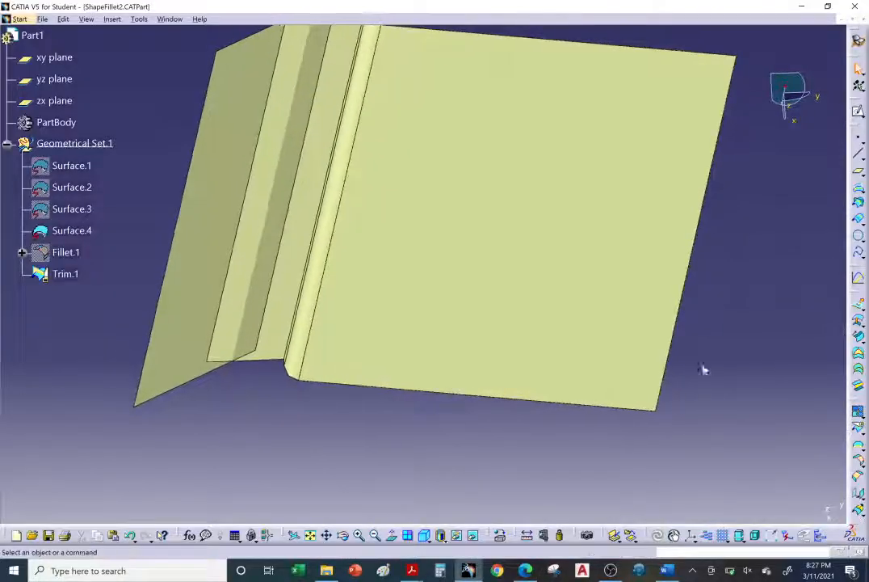
{"action": "left_click", "coordinate": [72, 230]}
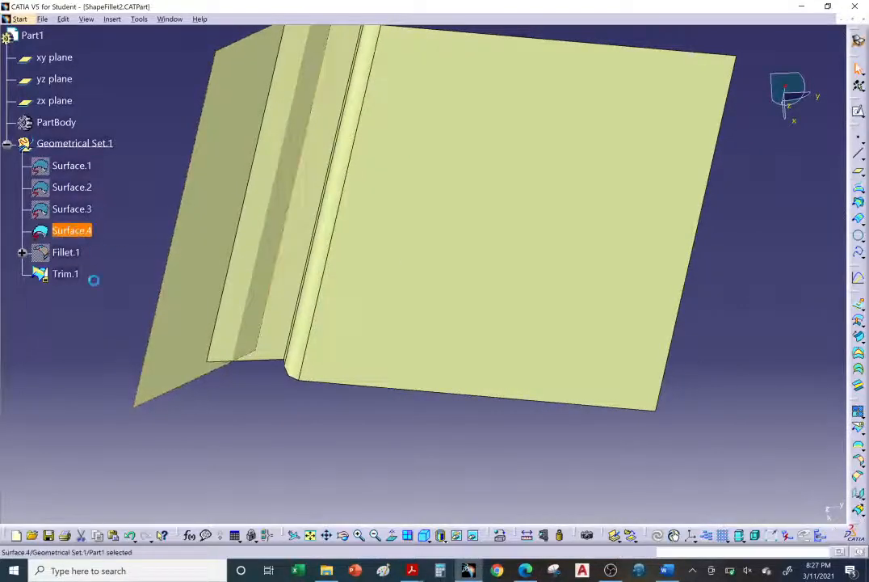
{"action": "right_click", "coordinate": [77, 232]}
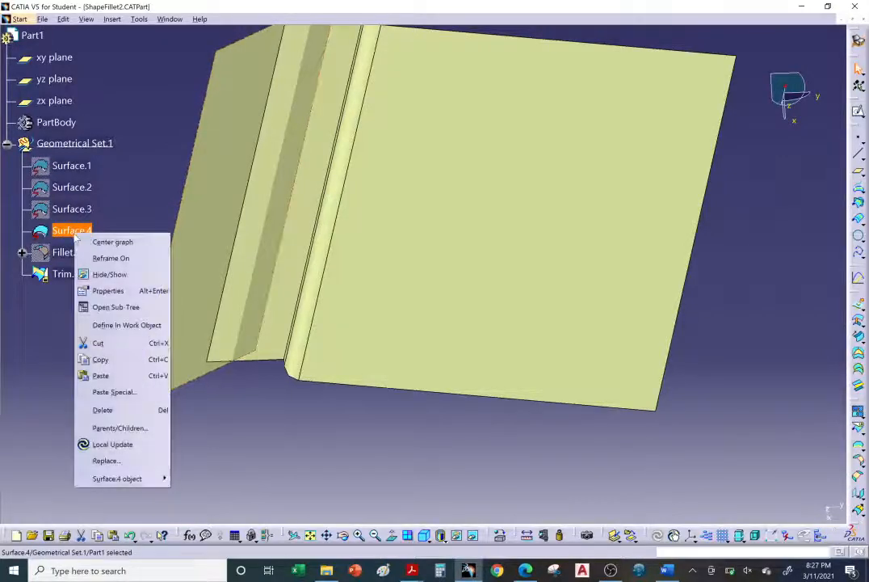
{"action": "left_click", "coordinate": [107, 290]}
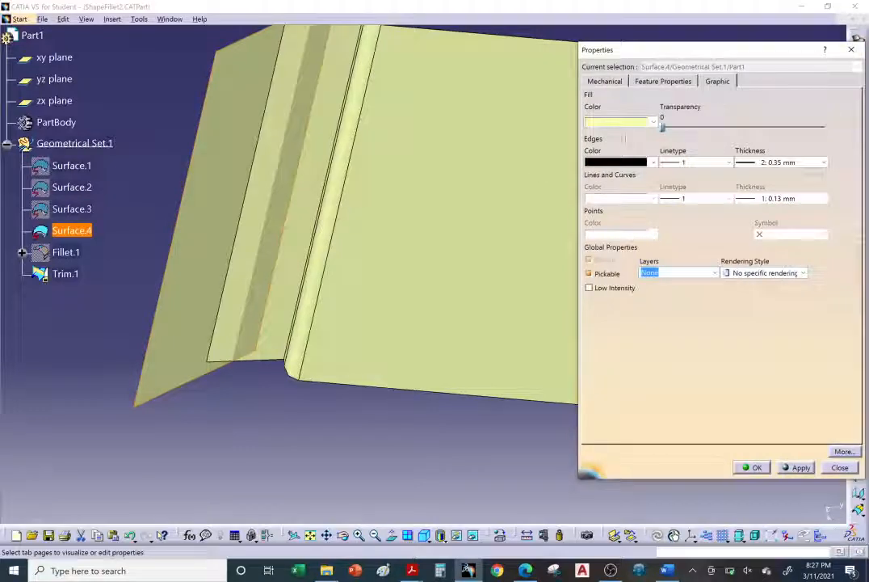
{"action": "left_click", "coordinate": [639, 122]}
{"action": "left_click", "coordinate": [629, 269]}
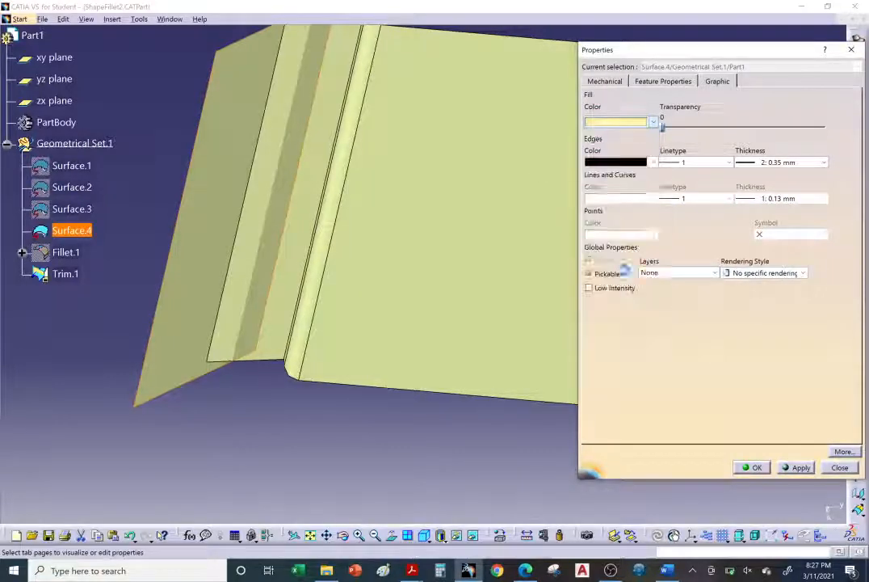
{"action": "left_click", "coordinate": [757, 470]}
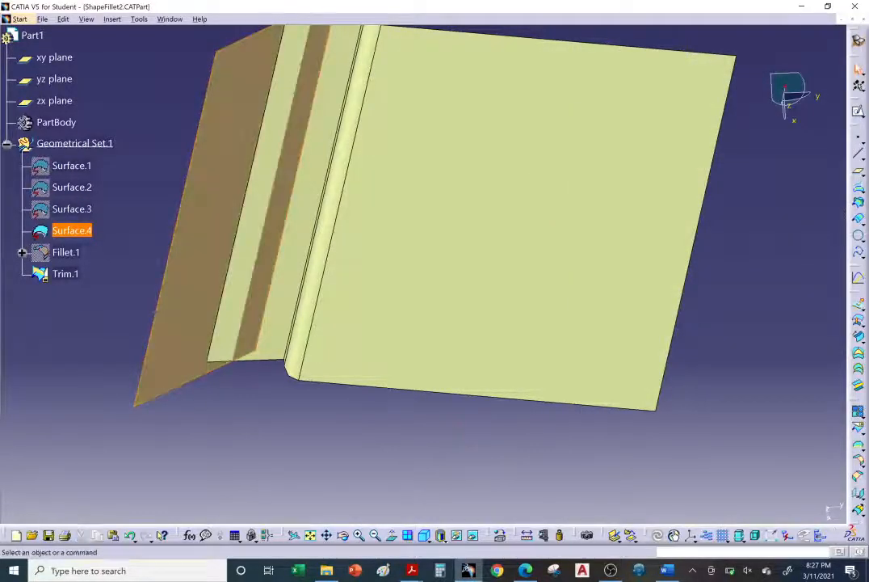
Highlight Trim.1 and Surface.4 in turn to identify the two surfaces in the model.
{"action": "middle_click_drag", "start_coordinate": [387, 382], "coordinate": [388, 355]}
{"action": "left_click", "coordinate": [64, 273]}
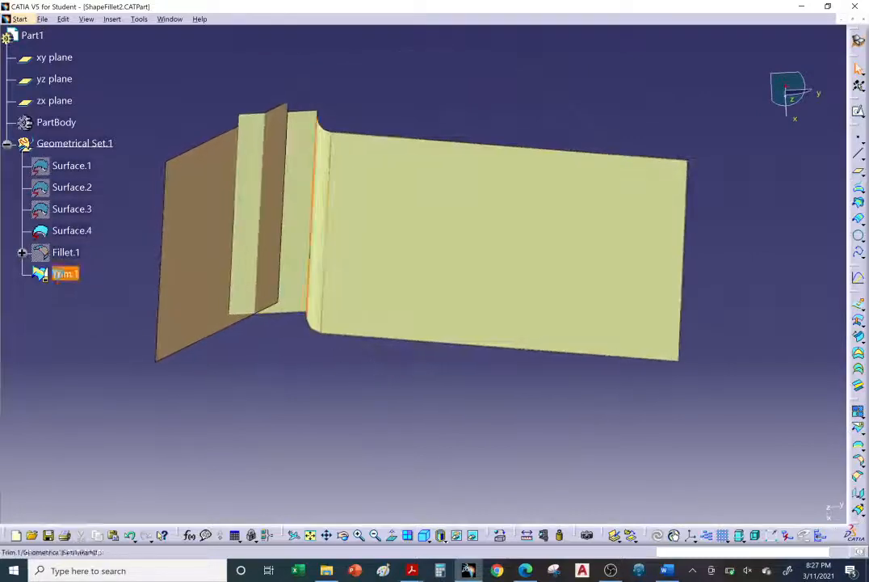
{"action": "left_click", "coordinate": [64, 233]}
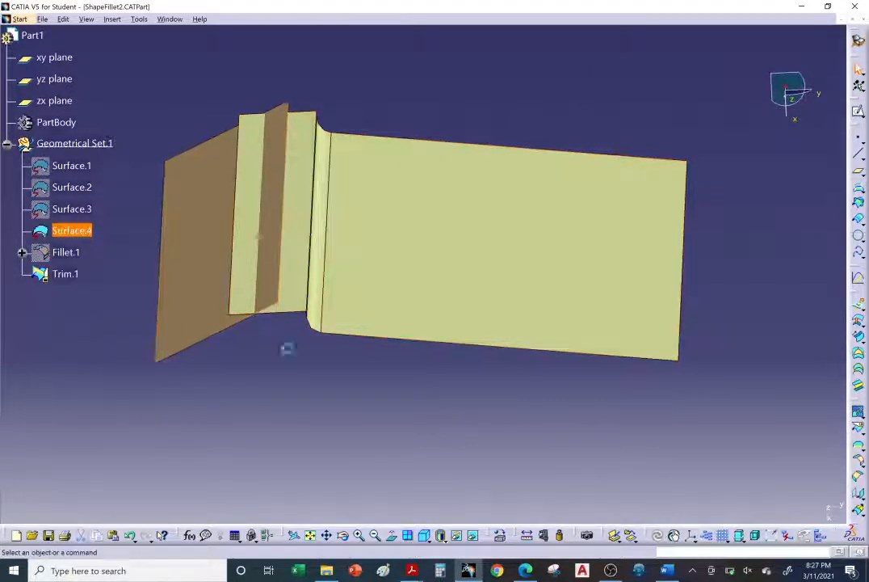
{"action": "left_click", "coordinate": [749, 385]}
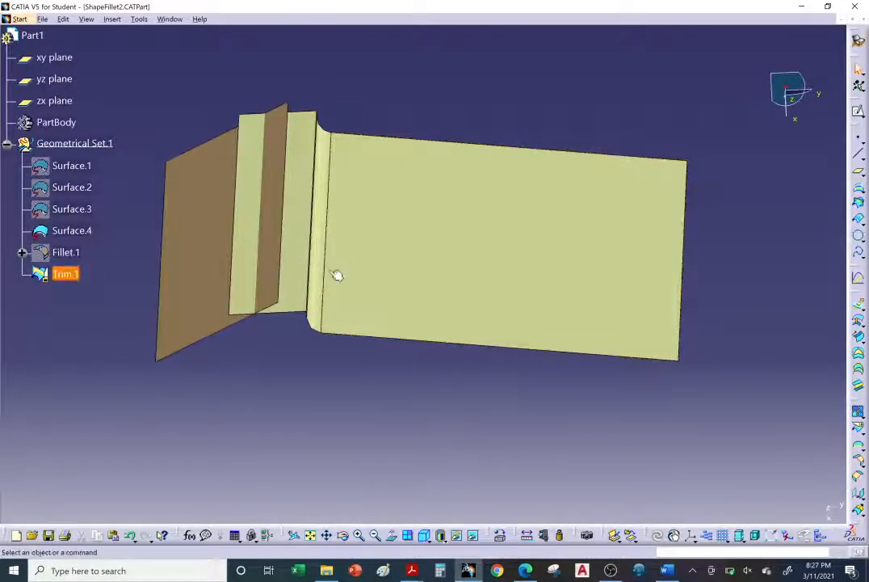
Recheck the multi-ribbon steps on the browser help page, covering the radius value of 20, Faces to keep, and the preview.
{"action": "left_click", "coordinate": [525, 571]}
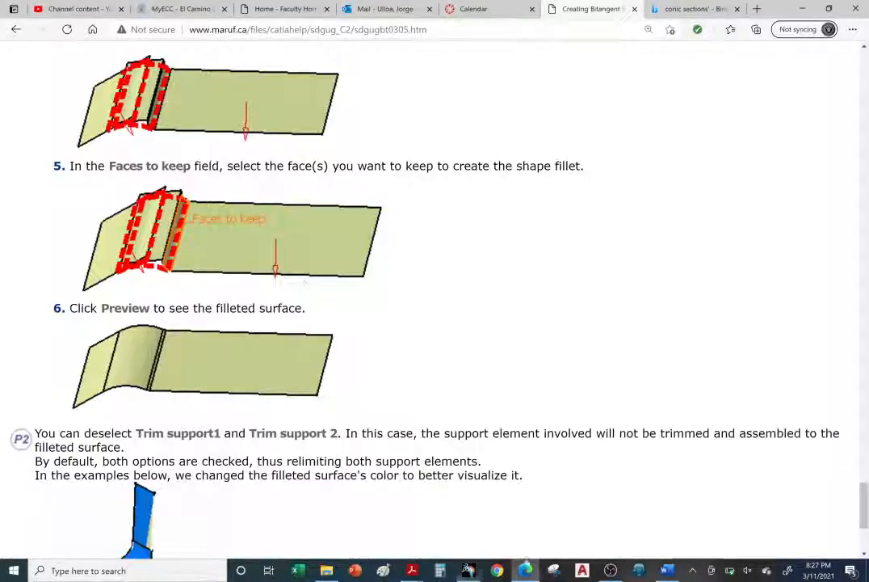
{"action": "scroll", "coordinate": [296, 271], "scroll_direction": "up", "scroll_amount": 2}
{"action": "scroll", "coordinate": [296, 269], "scroll_direction": "up", "scroll_amount": 6}
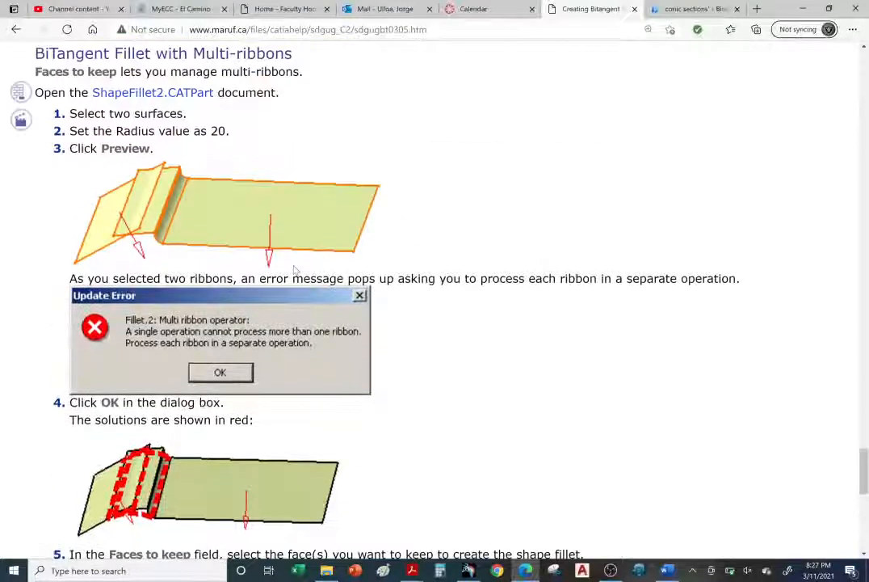
{"action": "scroll", "coordinate": [296, 271], "scroll_direction": "down", "scroll_amount": 2}
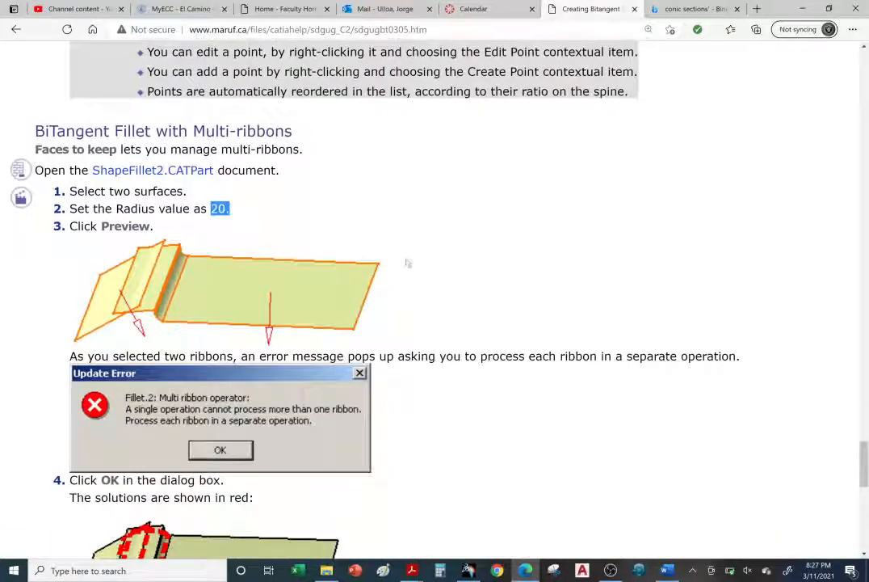
{"action": "scroll", "coordinate": [408, 263], "scroll_direction": "down", "scroll_amount": 2}
{"action": "scroll", "coordinate": [405, 265], "scroll_direction": "down", "scroll_amount": 4}
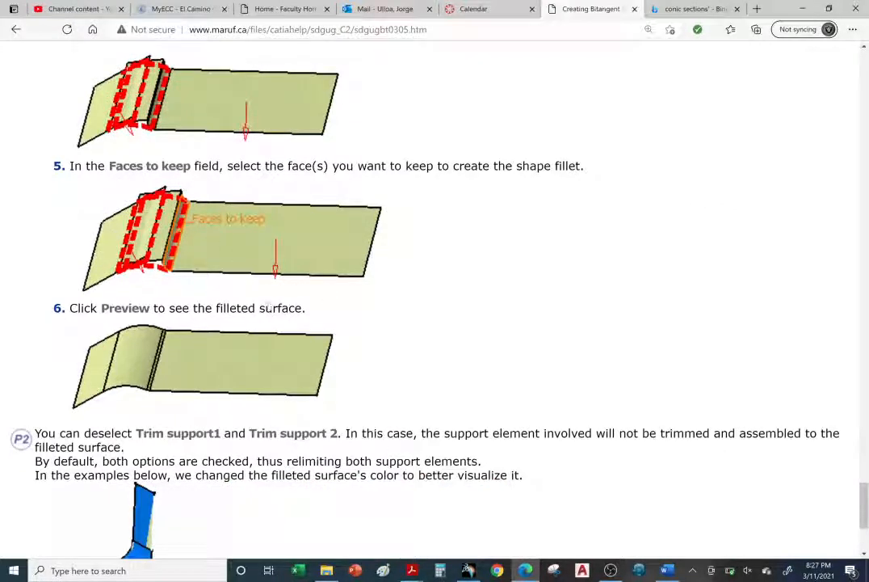
Switch to CATIA and start a BiTangent Shape Fillet with Trim.1 as Support 1 and Surface.4 as Support 2.
{"action": "left_click", "coordinate": [467, 571]}
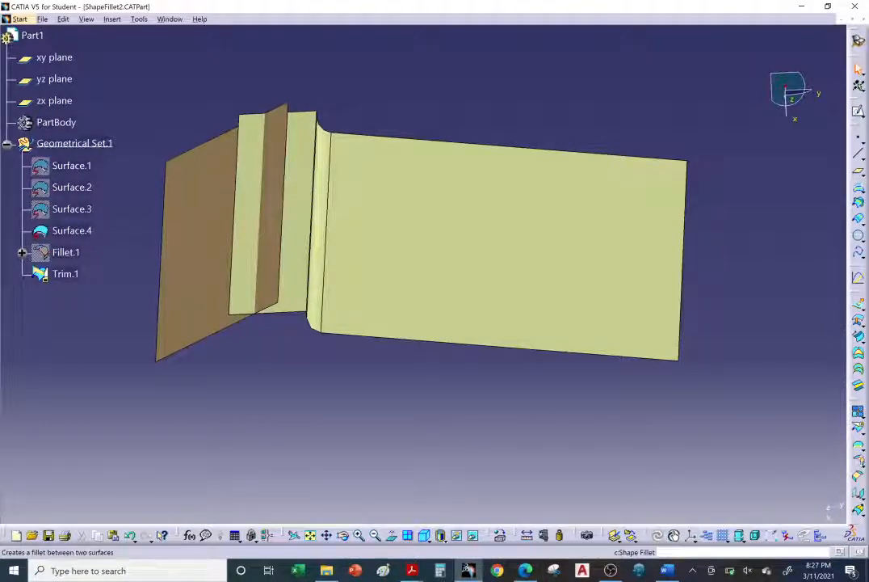
{"action": "left_click", "coordinate": [860, 474]}
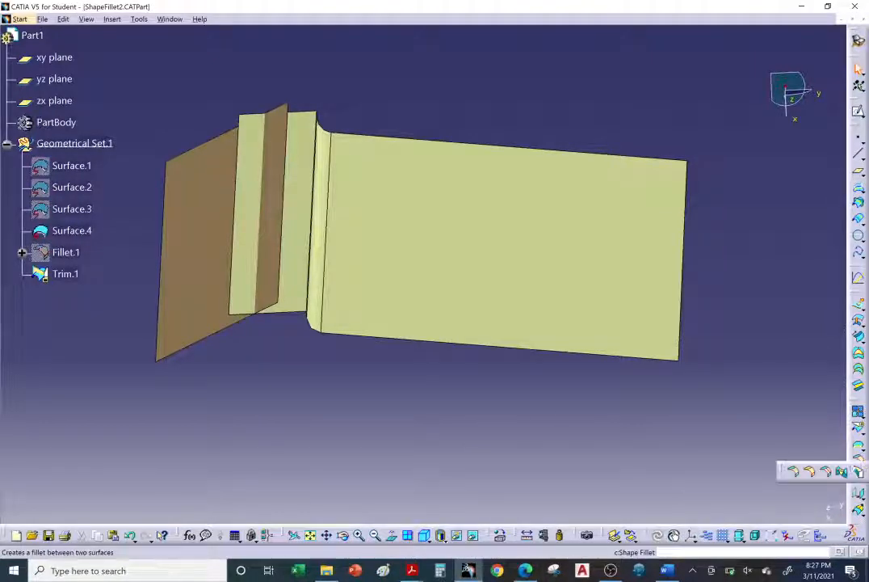
{"action": "left_click", "coordinate": [794, 472]}
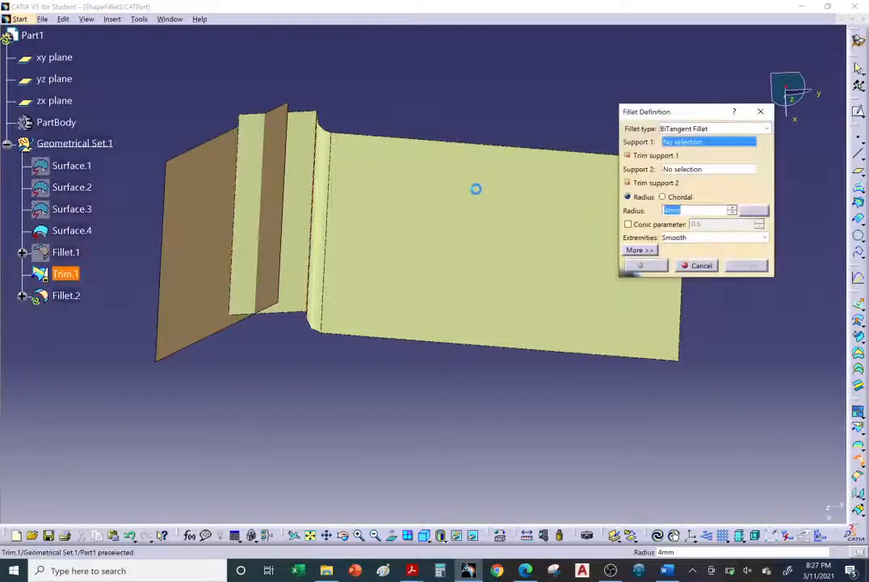
{"action": "left_click", "coordinate": [467, 193]}
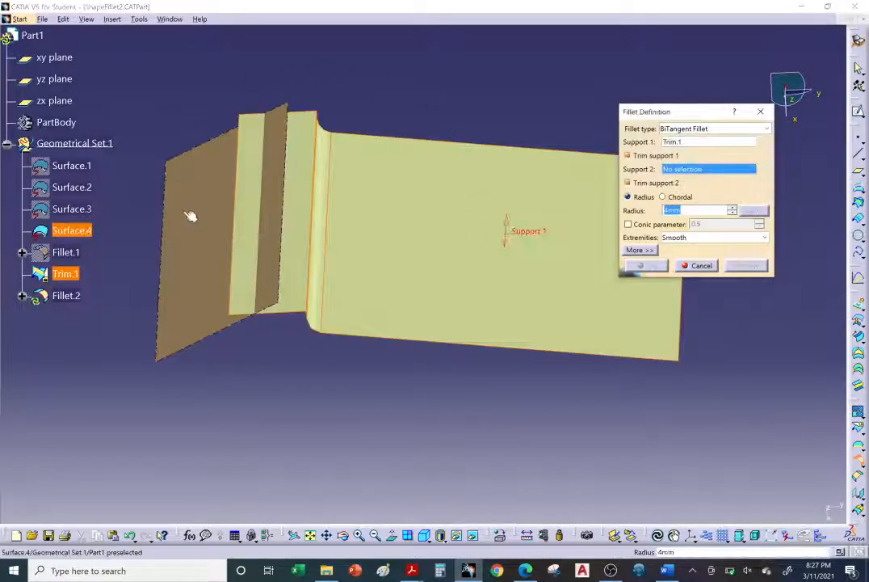
{"action": "left_click", "coordinate": [186, 239]}
Check the support directions from the side and preview the fillet with the 4 mm radius.
{"action": "middle_click_drag", "start_coordinate": [398, 388], "coordinate": [344, 313]}
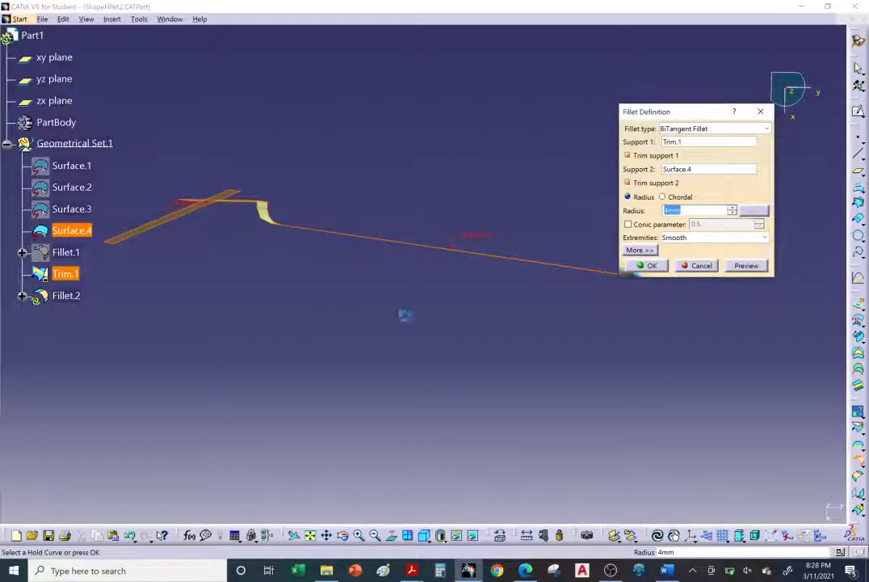
{"action": "middle_click_drag", "start_coordinate": [278, 282], "coordinate": [330, 354]}
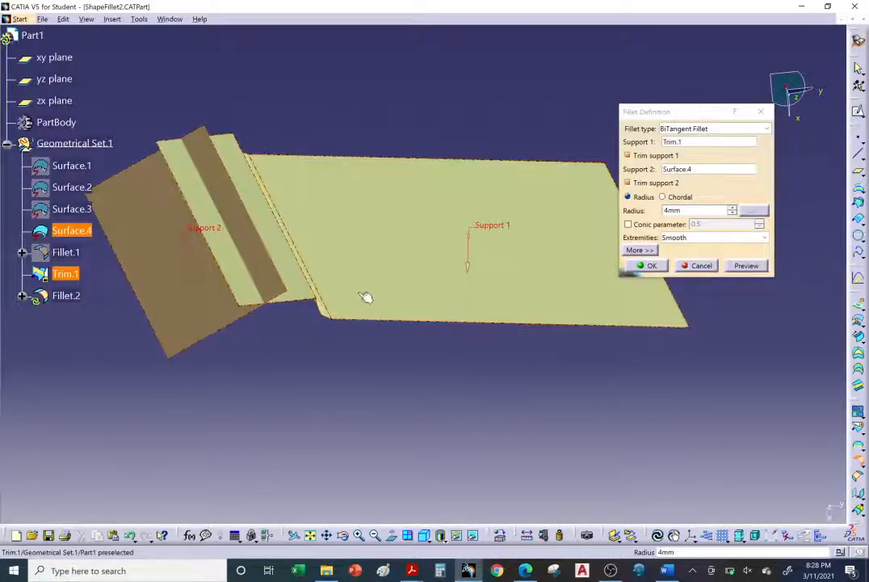
{"action": "left_click", "coordinate": [744, 265]}
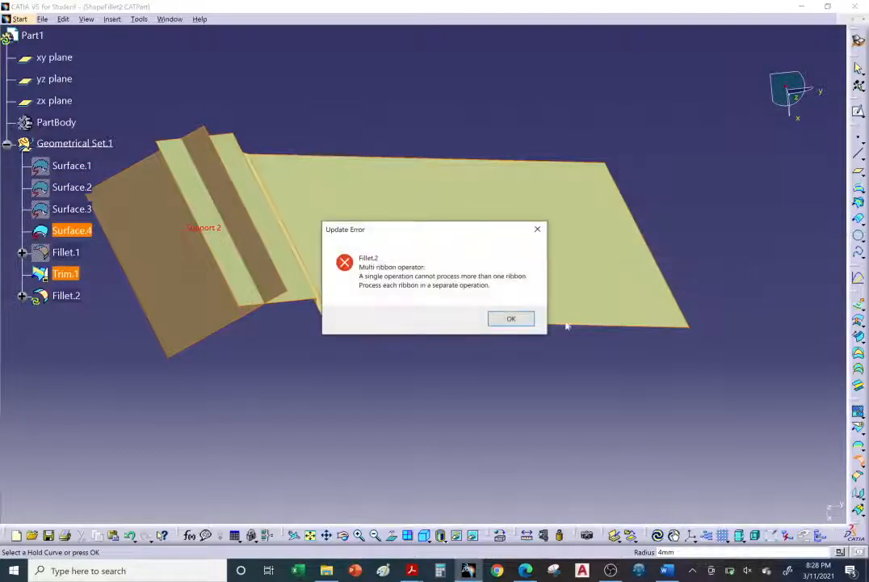
{"action": "left_click", "coordinate": [512, 319]}
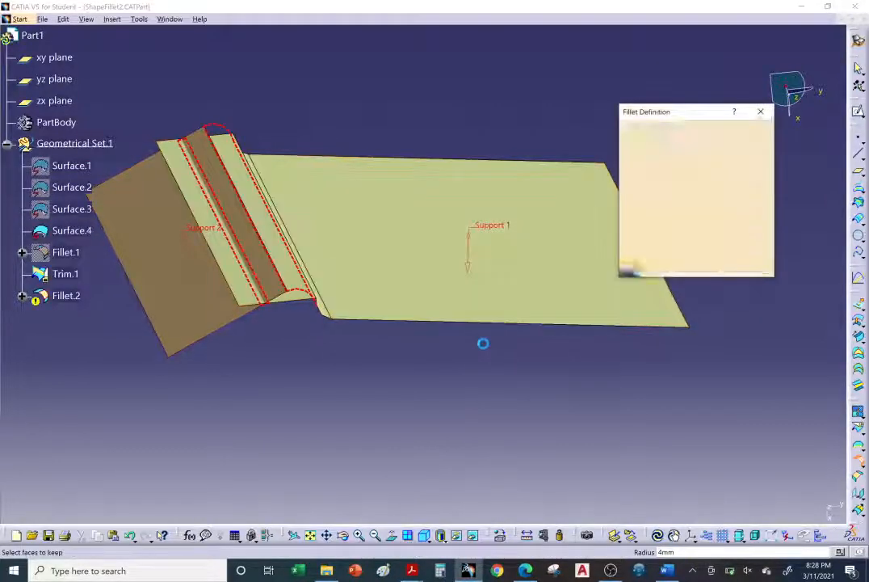
Set the fillet radius to 20 mm and preview the fillet between Trim.1 and Surface.4.
{"action": "middle_click_drag", "start_coordinate": [388, 301], "coordinate": [466, 291]}
{"action": "double_click", "coordinate": [673, 210]}
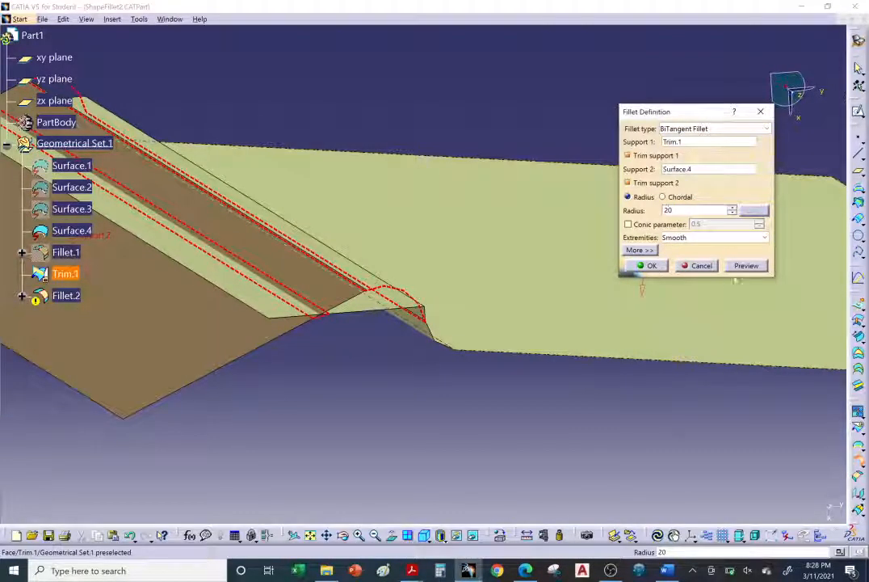
{"action": "left_click", "coordinate": [749, 266]}
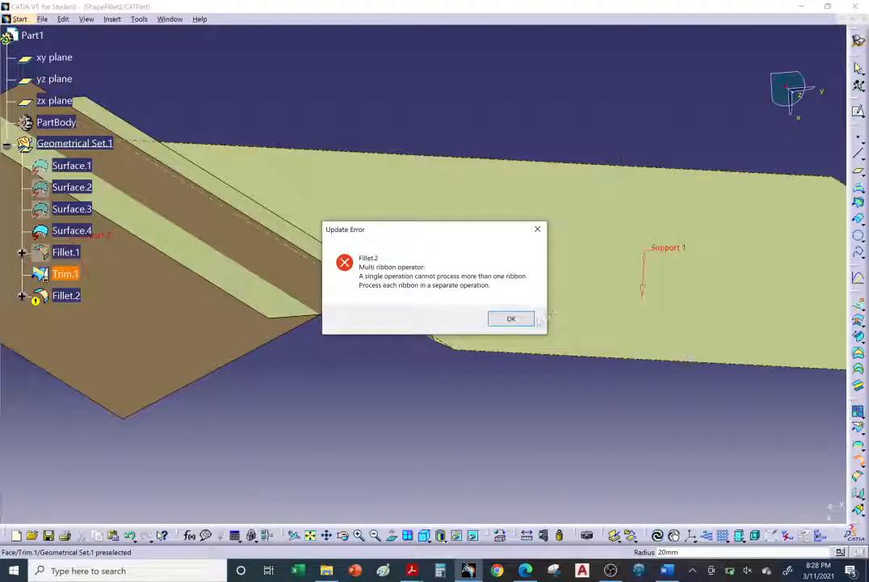
{"action": "left_click", "coordinate": [511, 317]}
Expand the additional fillet options and move the Fillet Definition dialog clear of the surfaces.
{"action": "middle_click_drag", "start_coordinate": [401, 329], "coordinate": [385, 286]}
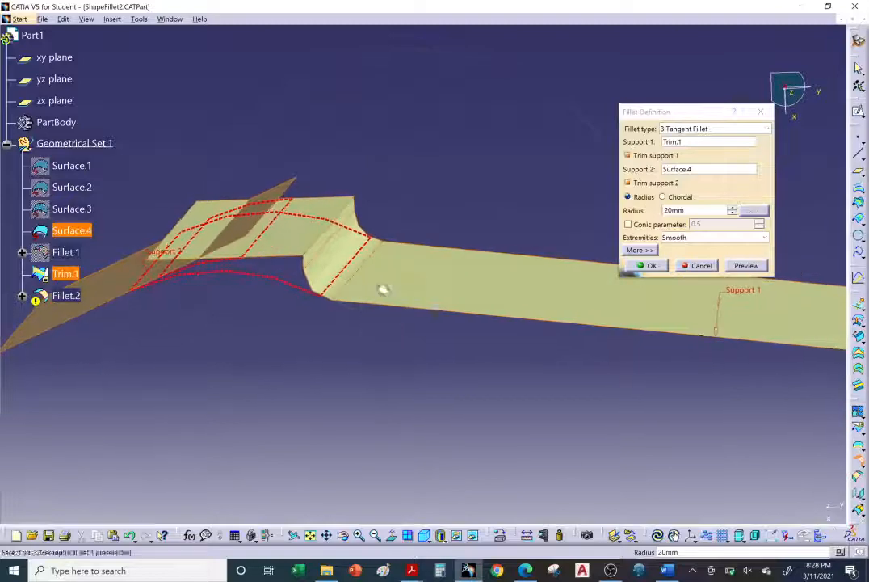
{"action": "middle_click_drag", "start_coordinate": [287, 229], "coordinate": [491, 285]}
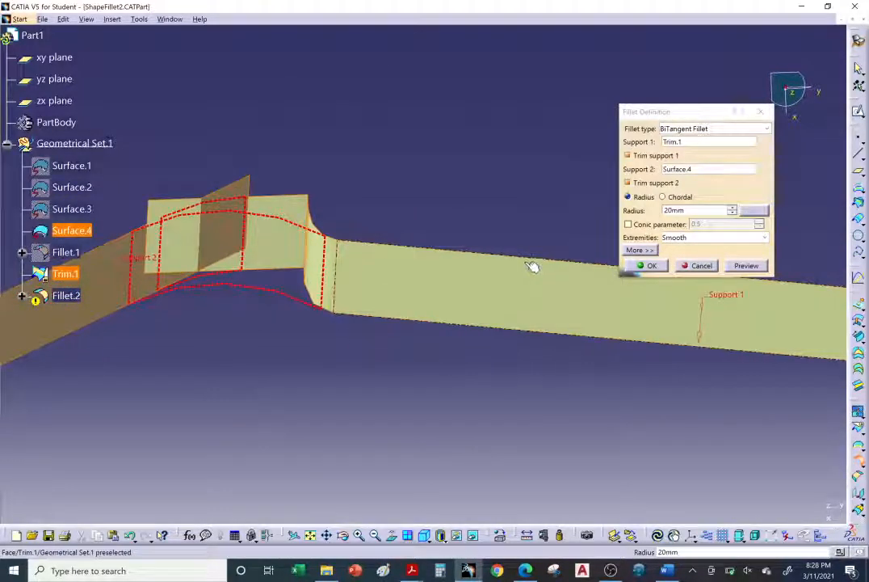
{"action": "left_click", "coordinate": [647, 252]}
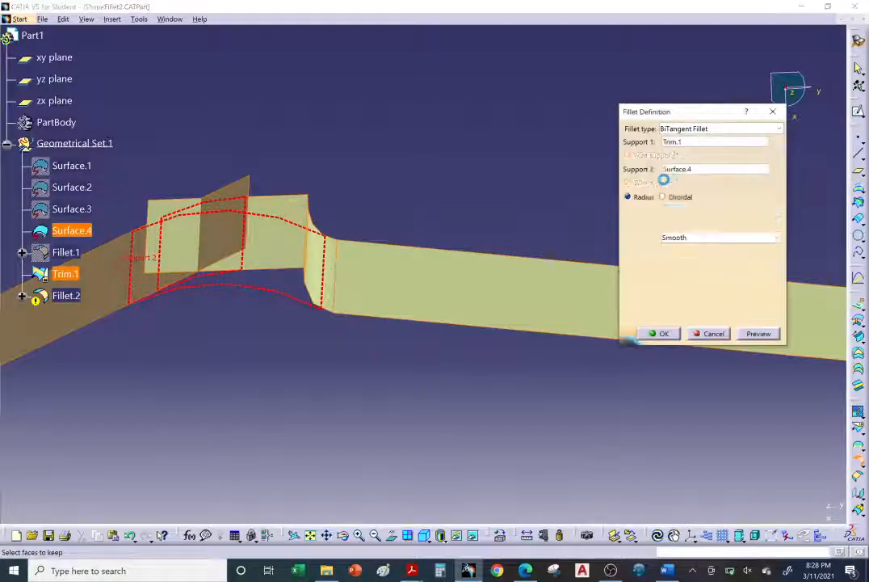
{"action": "left_click_drag", "start_coordinate": [656, 116], "coordinate": [614, 50]}
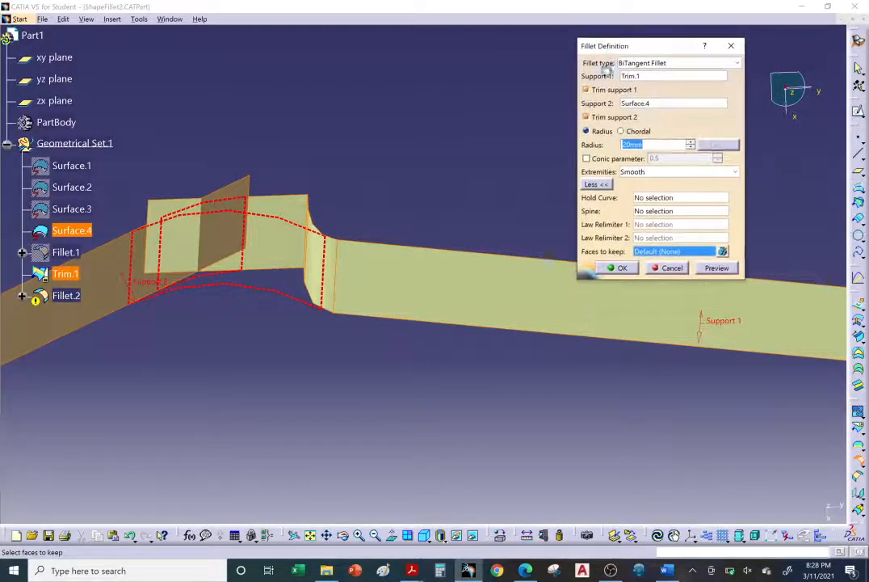
Set the curved blend face of Trim.1, beside the large flat surface, as the face to keep.
{"action": "middle_click_drag", "start_coordinate": [523, 305], "coordinate": [432, 273]}
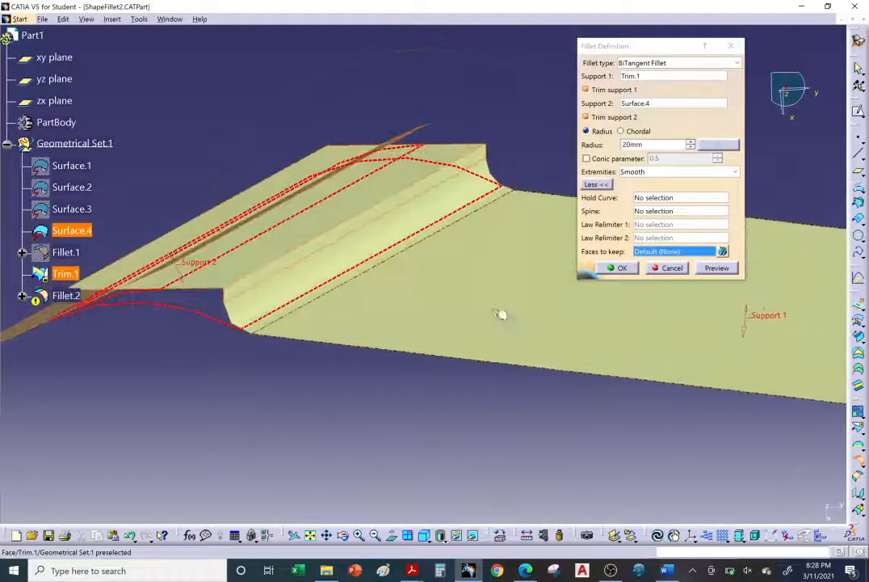
{"action": "left_click", "coordinate": [666, 254]}
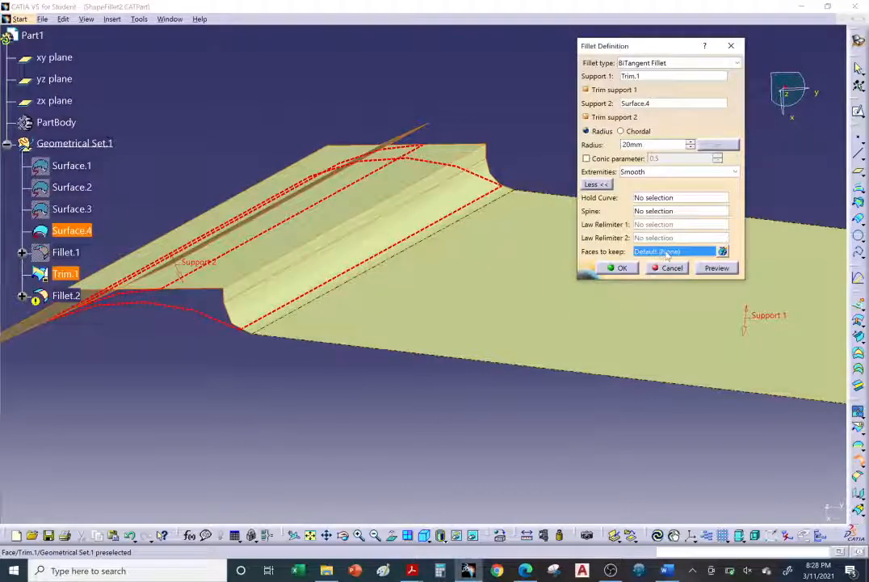
{"action": "left_click", "coordinate": [723, 251]}
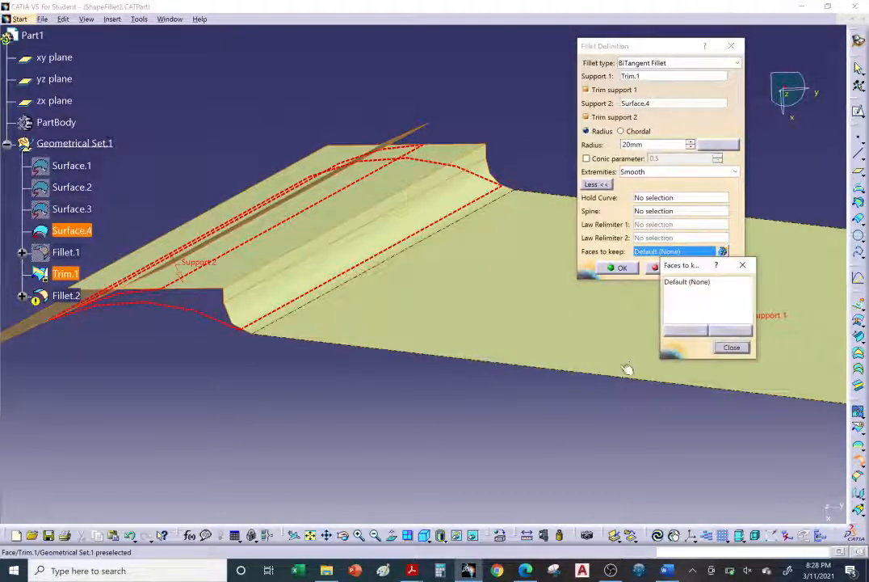
{"action": "left_click", "coordinate": [681, 282]}
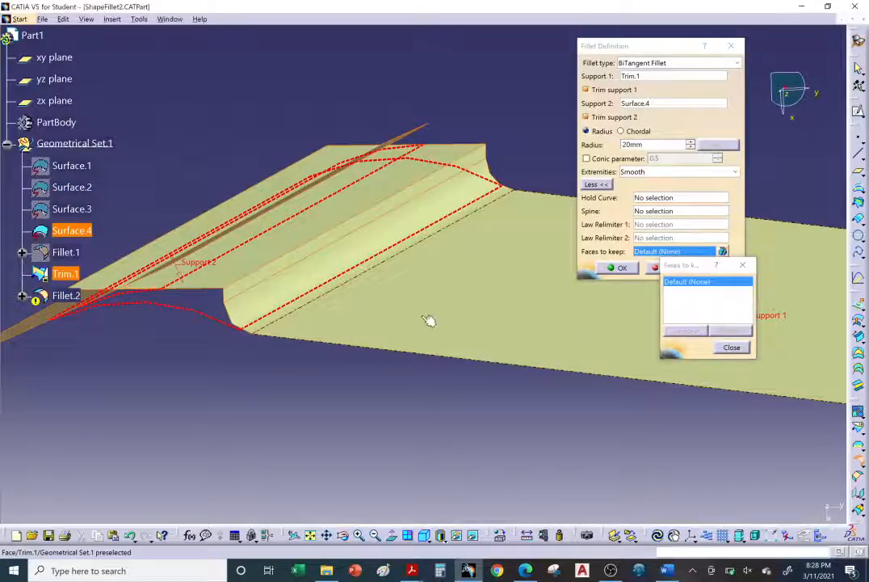
{"action": "middle_click_drag", "start_coordinate": [429, 321], "coordinate": [432, 307]}
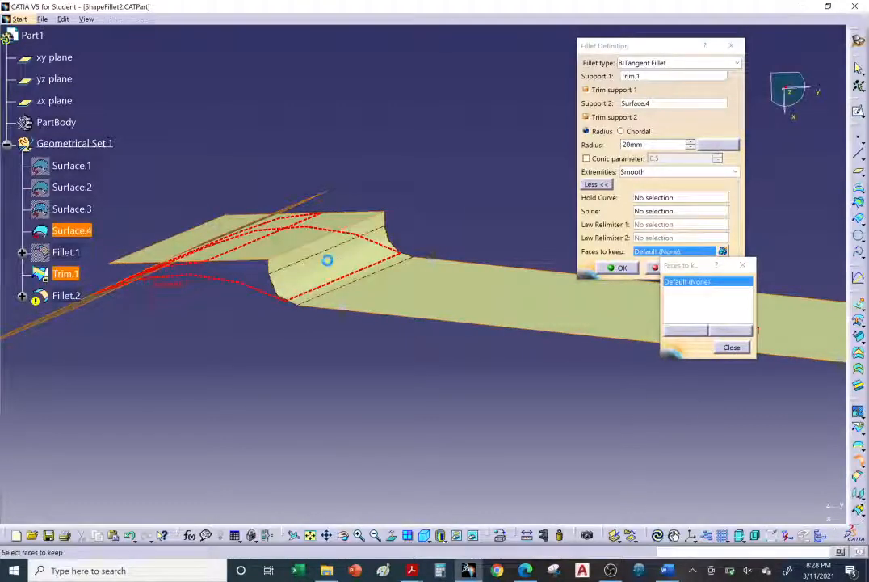
{"action": "left_click", "coordinate": [329, 260]}
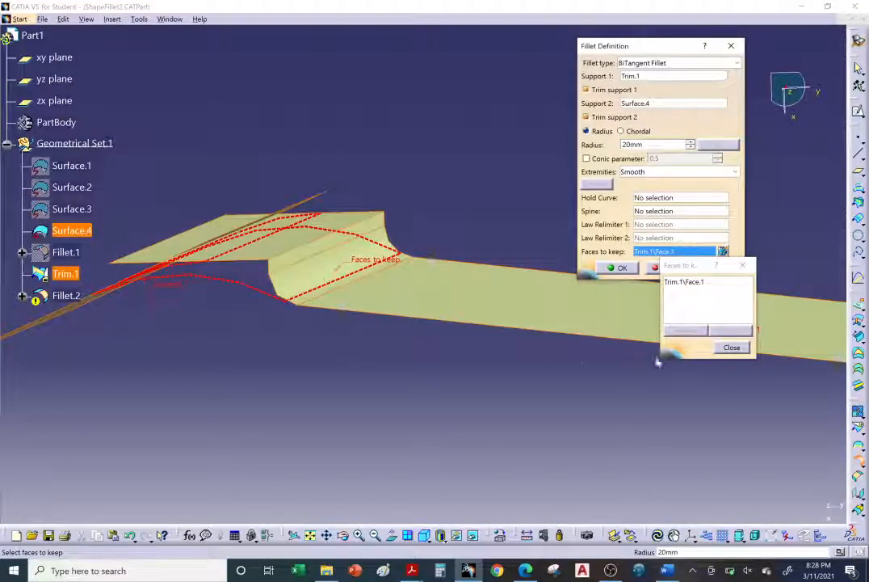
{"action": "left_click", "coordinate": [731, 348]}
Preview the 20 mm fillet with its kept face and create it.
{"action": "middle_click_drag", "start_coordinate": [352, 309], "coordinate": [354, 272]}
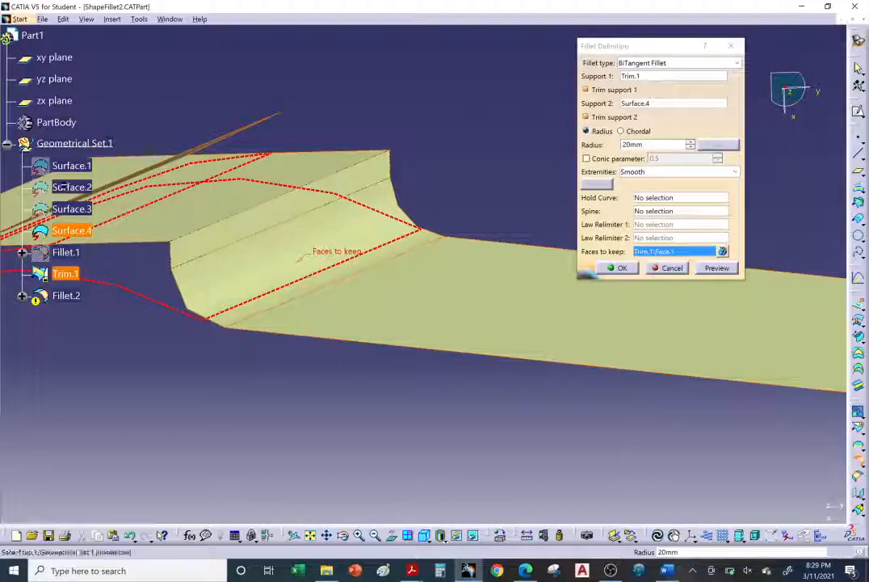
{"action": "middle_click_drag", "start_coordinate": [450, 369], "coordinate": [586, 402]}
{"action": "middle_click_drag", "start_coordinate": [394, 283], "coordinate": [406, 212]}
{"action": "left_click", "coordinate": [712, 269]}
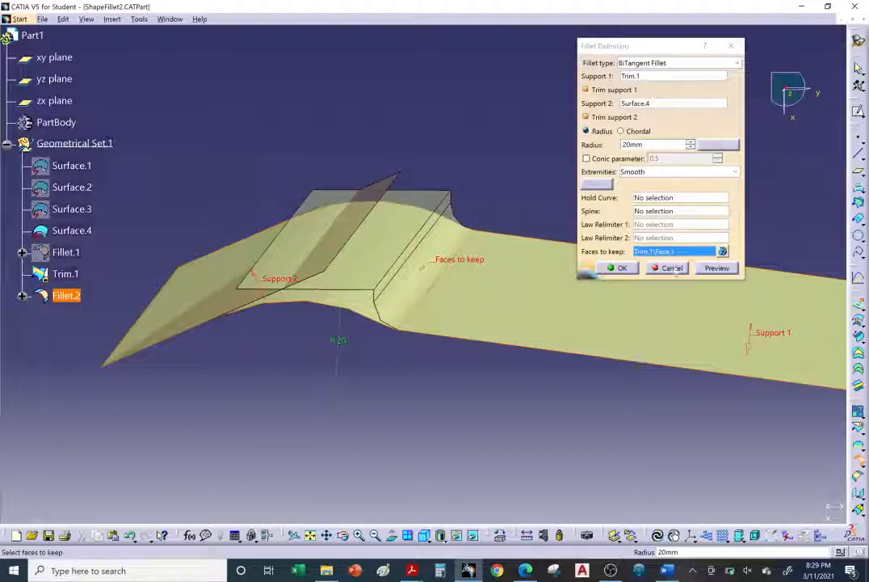
{"action": "left_click", "coordinate": [620, 269]}
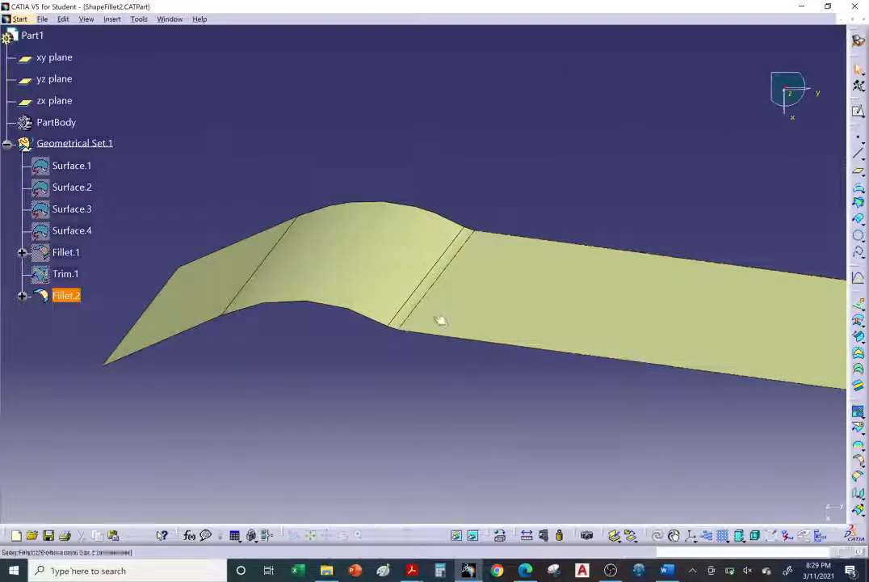
Inspect the filleted surface in CATIA and review the Trim support examples on the browser help page.
{"action": "middle_click_drag", "start_coordinate": [442, 320], "coordinate": [426, 438]}
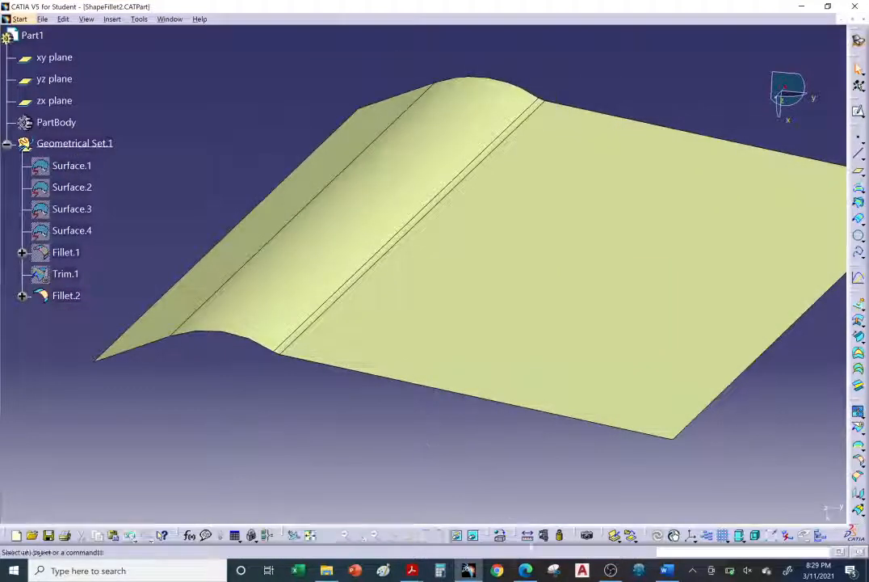
{"action": "left_click", "coordinate": [525, 570]}
{"action": "scroll", "coordinate": [409, 352], "scroll_direction": "down", "scroll_amount": 3}
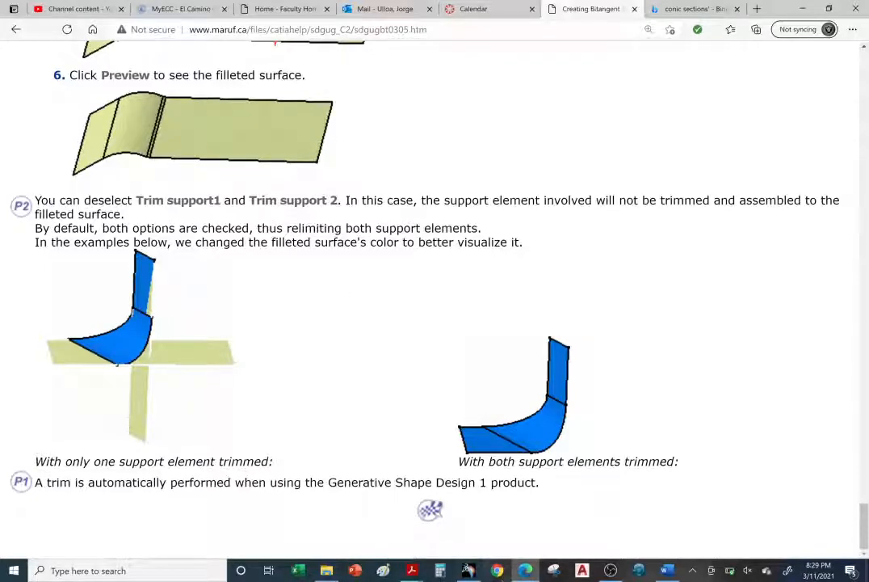
{"action": "left_click", "coordinate": [469, 575]}
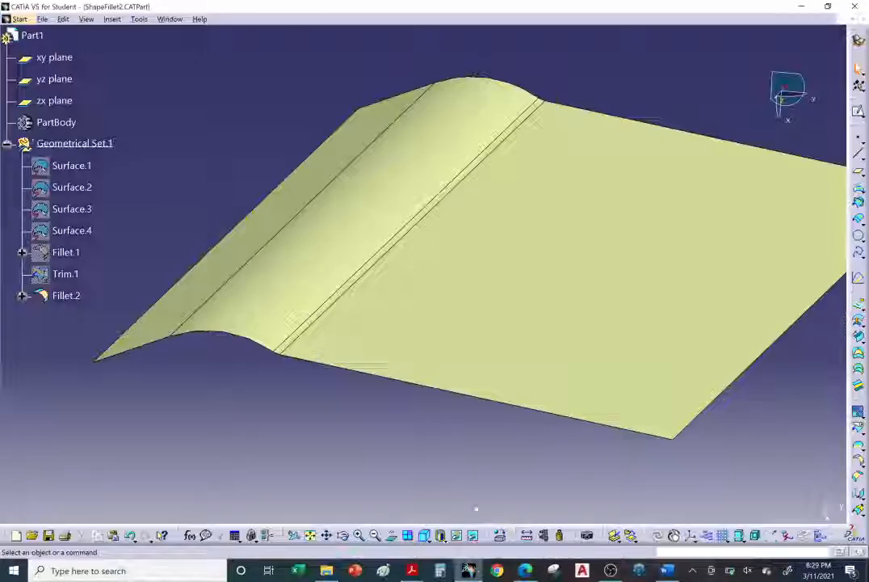
{"action": "middle_click_drag", "start_coordinate": [481, 380], "coordinate": [482, 456]}
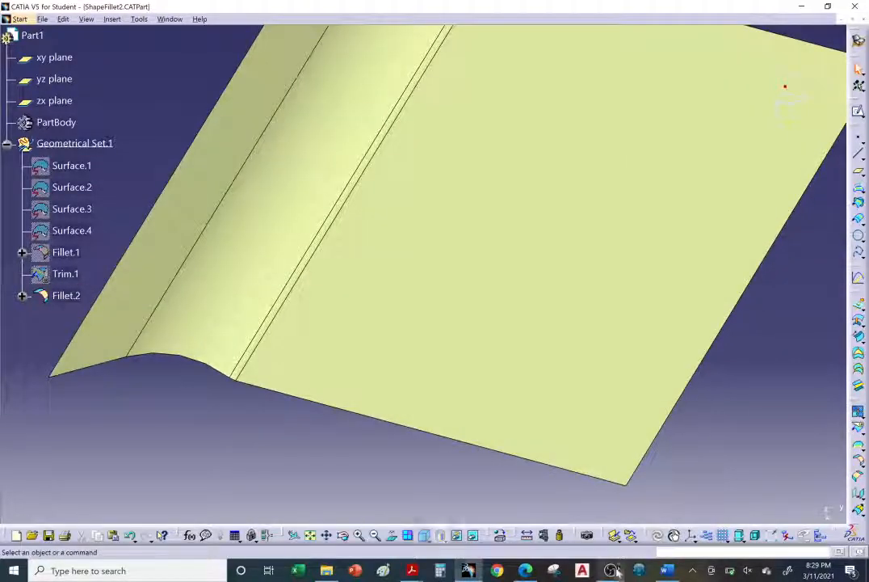